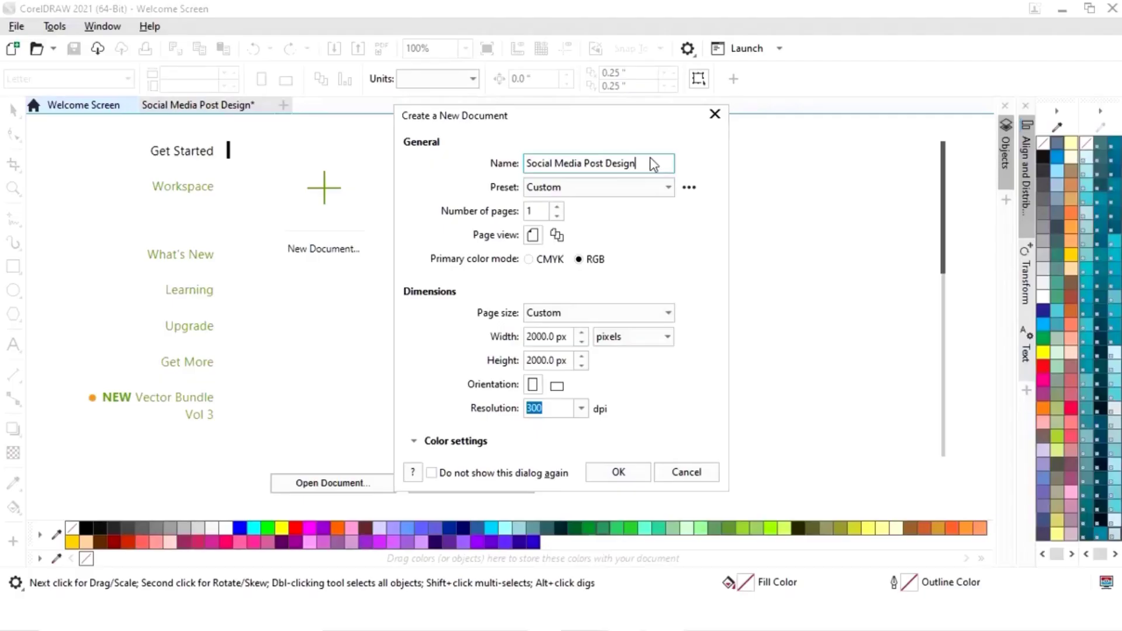
# Create the 2000 × 2000 px RGB document named Social Media Post Design
pyautogui.moveTo(648, 169); pyautogui.dragTo(524, 158)
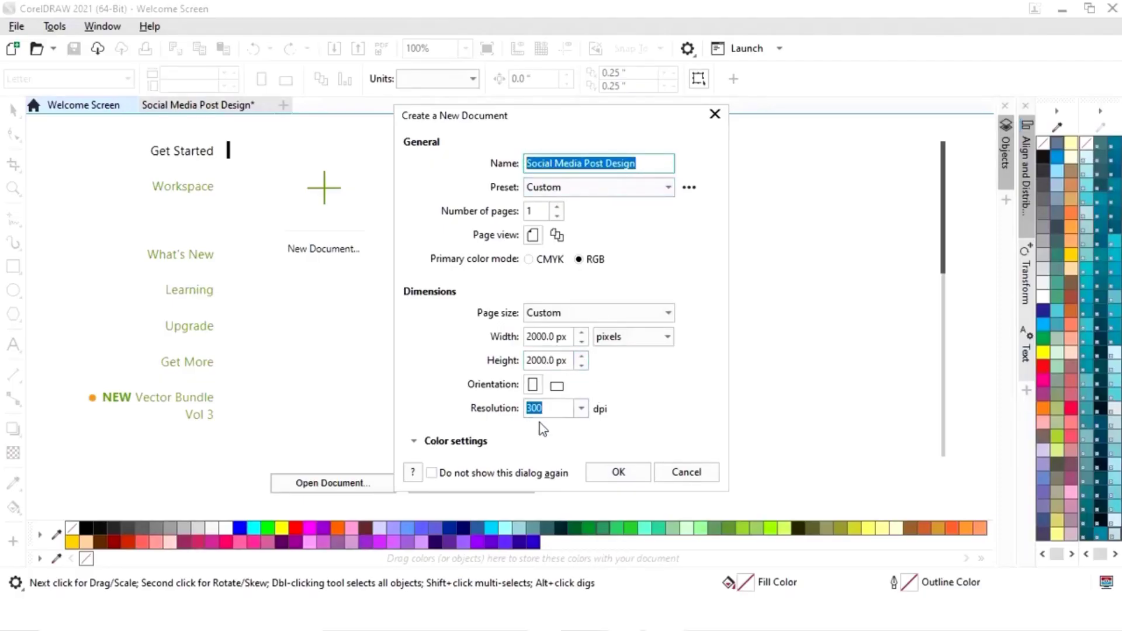
pyautogui.click(619, 472)
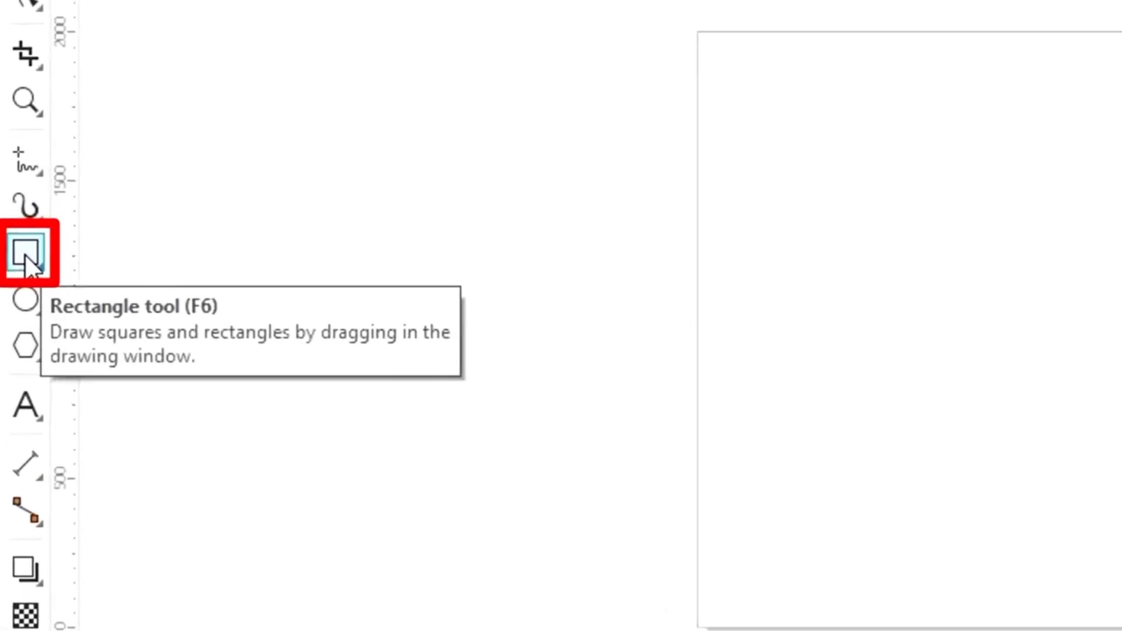
# Draw a rectangle on the page and size it to 2000 × 2000 px
pyautogui.click(13, 266)
pyautogui.moveTo(399, 206); pyautogui.dragTo(639, 435)
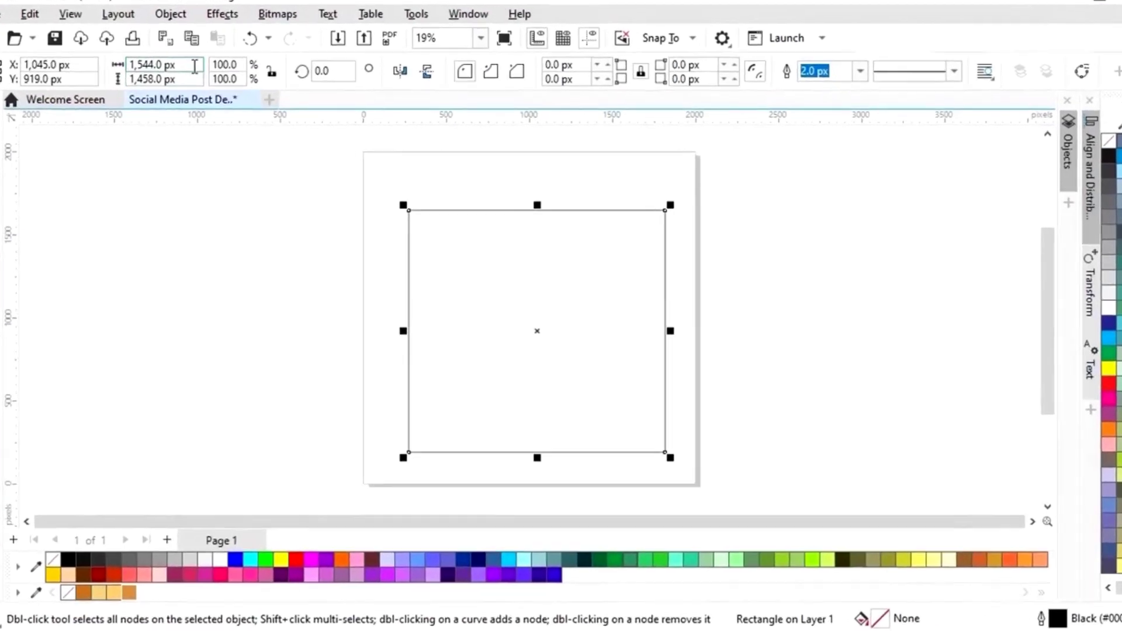
pyautogui.moveTo(194, 66); pyautogui.dragTo(130, 66)
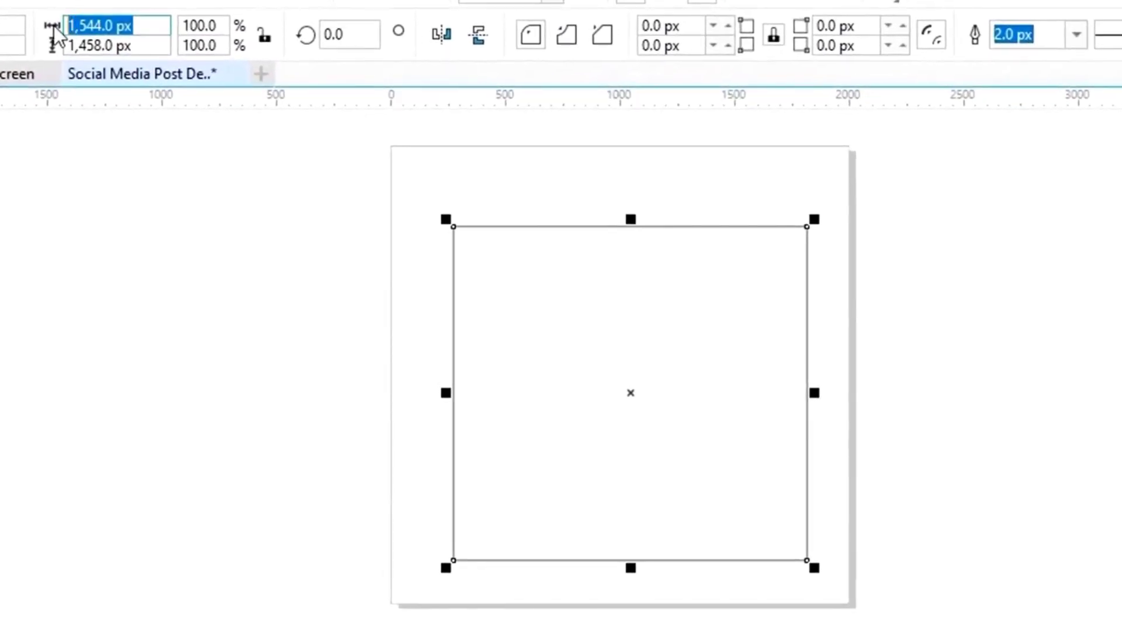
pyautogui.write('2000')
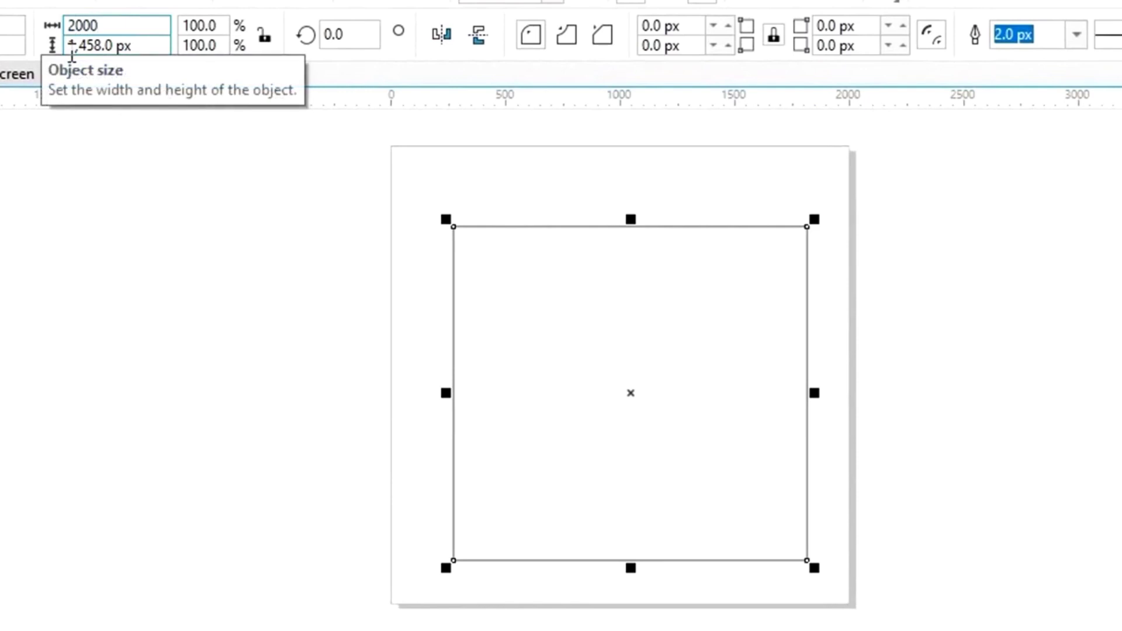
pyautogui.click(72, 50)
pyautogui.write('300')
pyautogui.write('0')
pyautogui.press('Return')
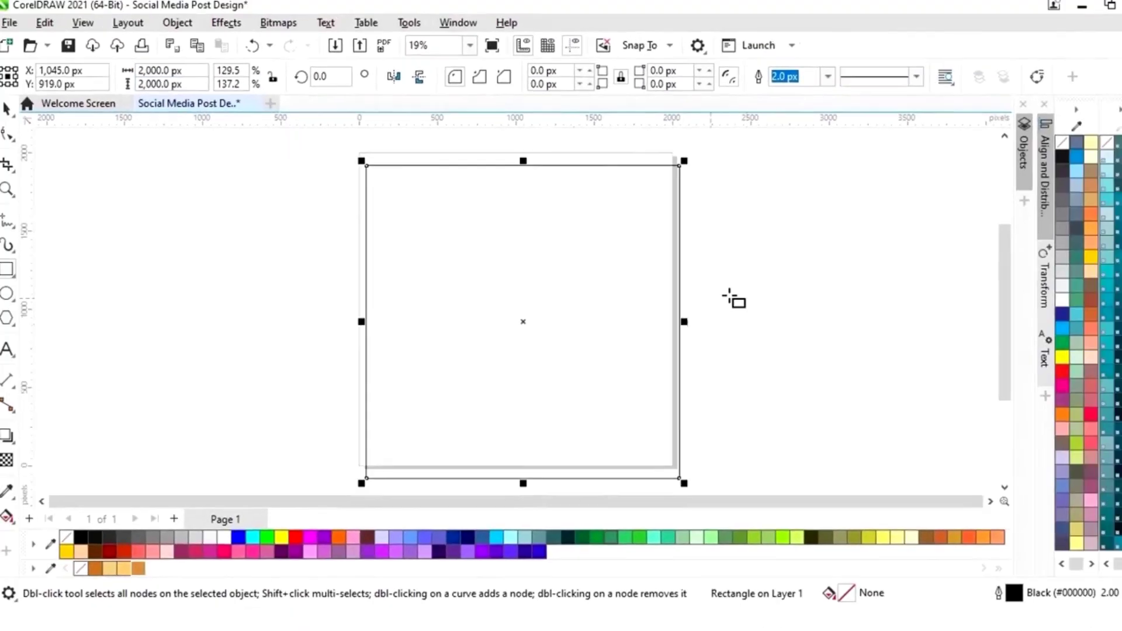
# Centre the rectangle horizontally and vertically on the point 1000, 1000 px
pyautogui.click(1027, 215)
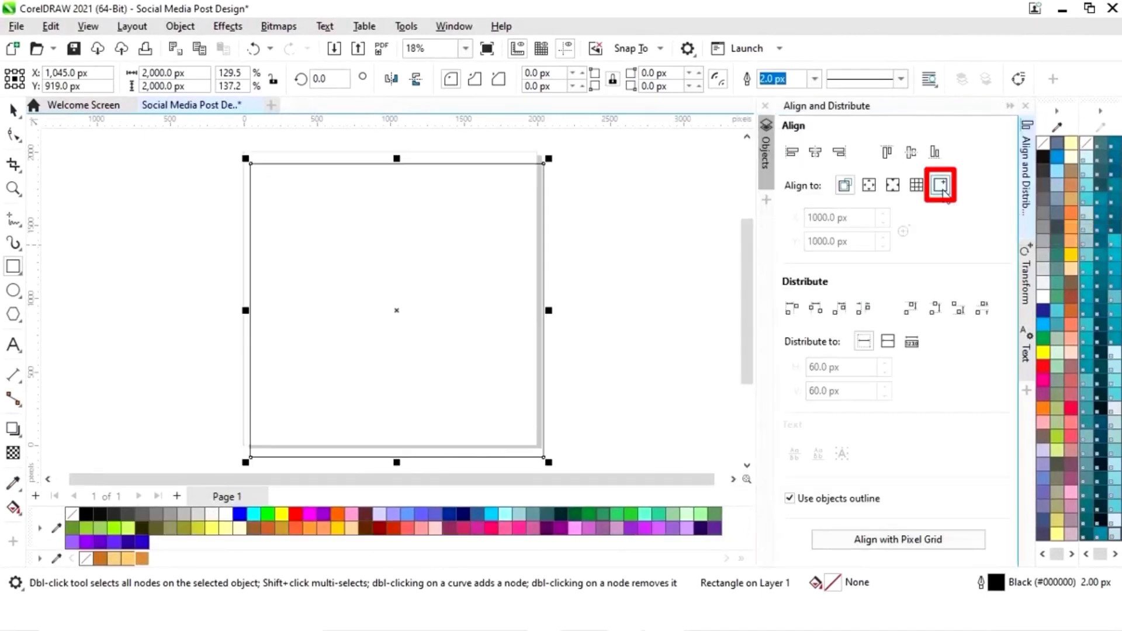
pyautogui.click(943, 188)
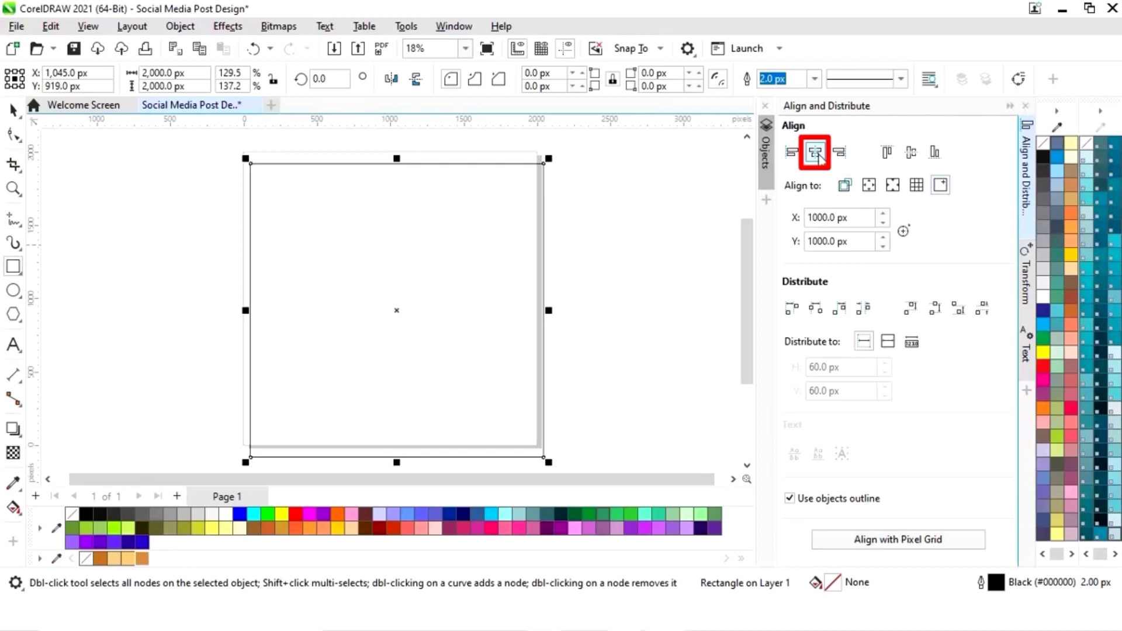
pyautogui.click(816, 153)
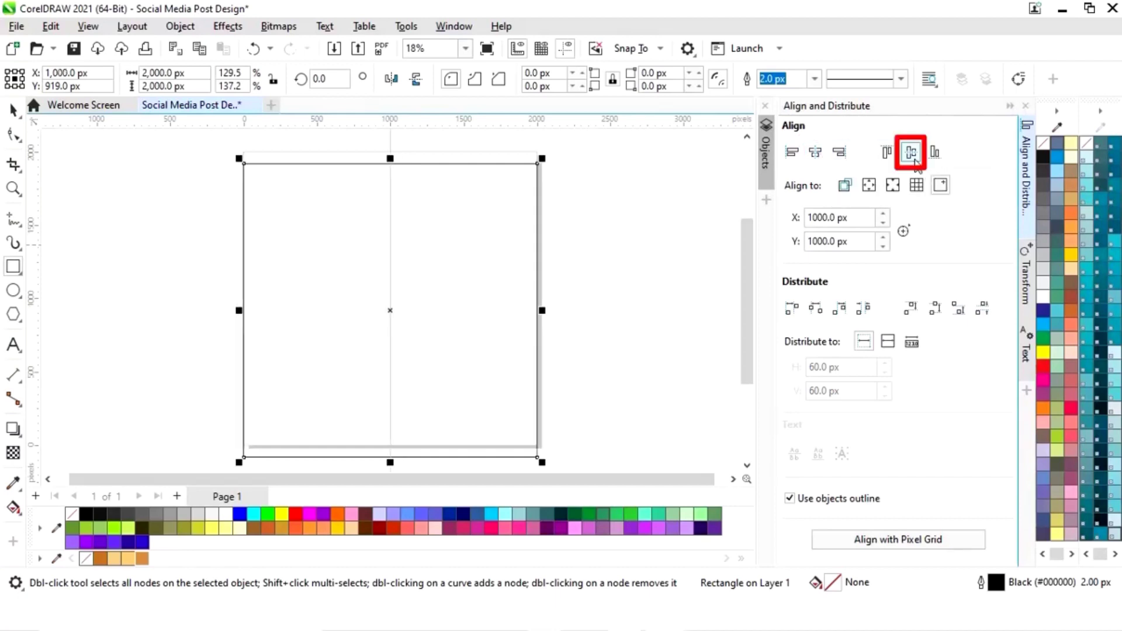
pyautogui.click(913, 157)
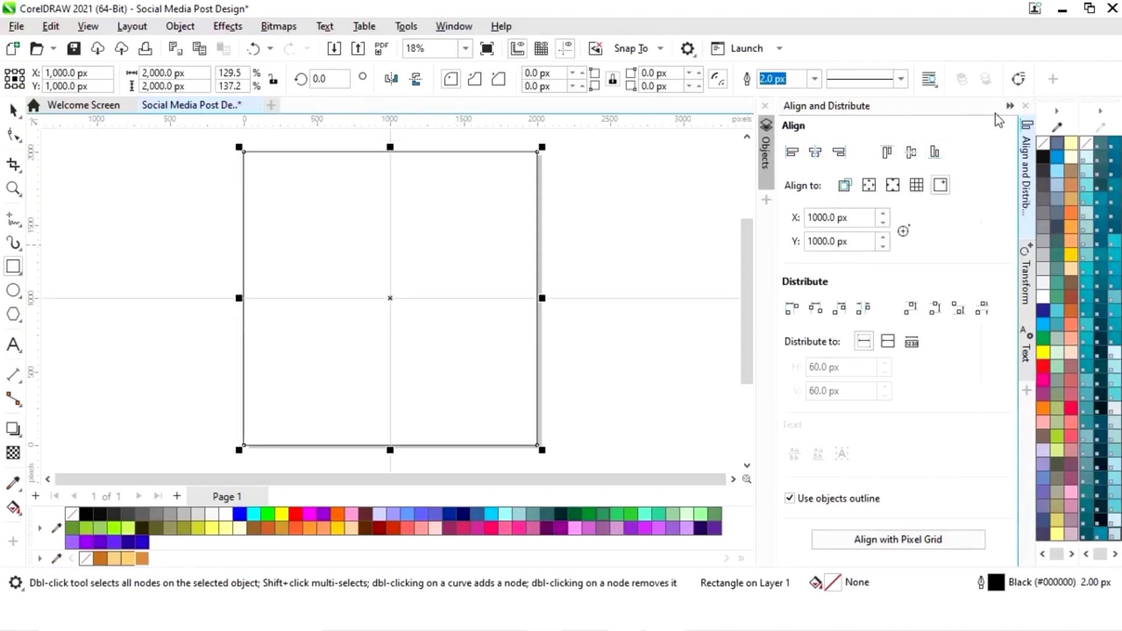
pyautogui.click(1010, 106)
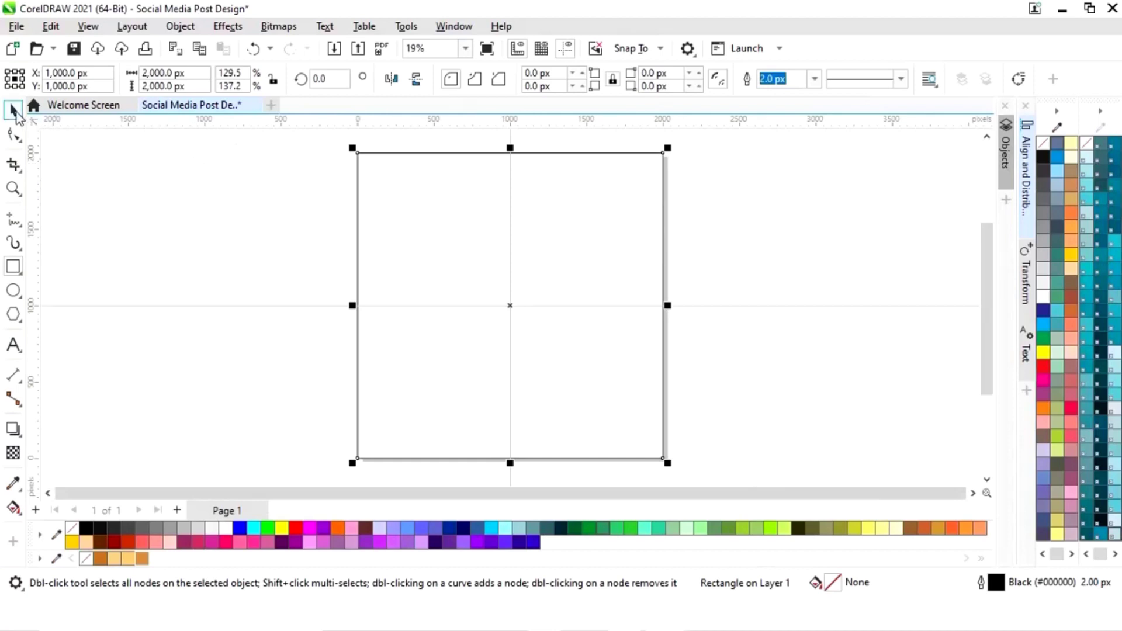
# Fill the square black and remove its outline
pyautogui.click(13, 110)
pyautogui.click(330, 277)
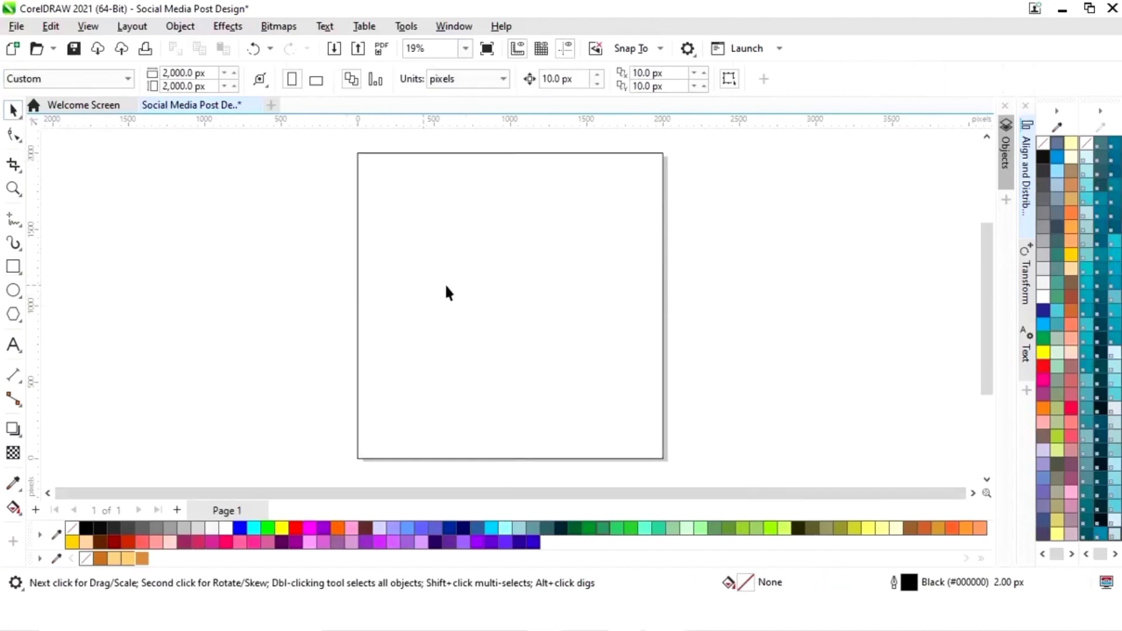
pyautogui.click(518, 280)
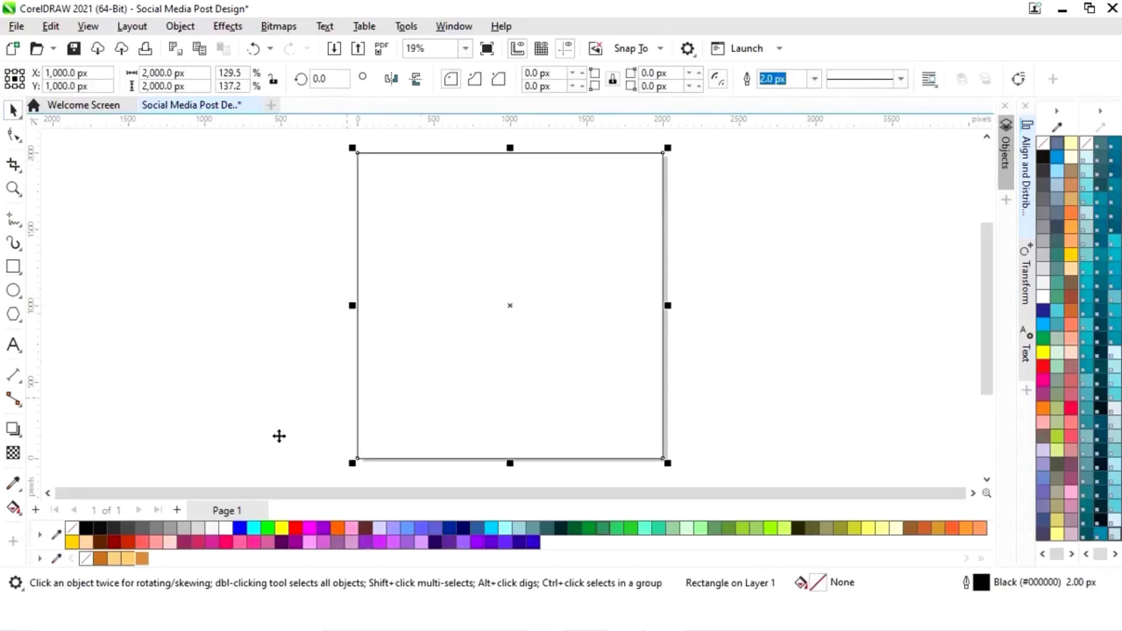
pyautogui.click(86, 529)
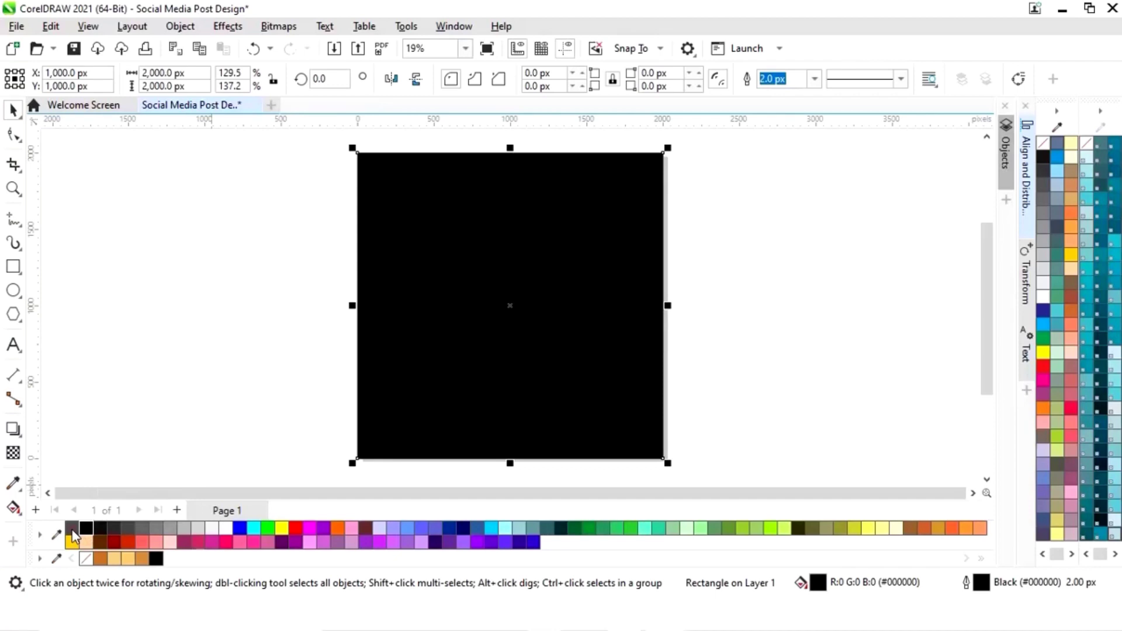
pyautogui.rightClick(72, 529)
# Place a centred 95% copy of the square on top and fill it white
pyautogui.moveTo(668, 149); pyautogui.dragTo(660, 153)
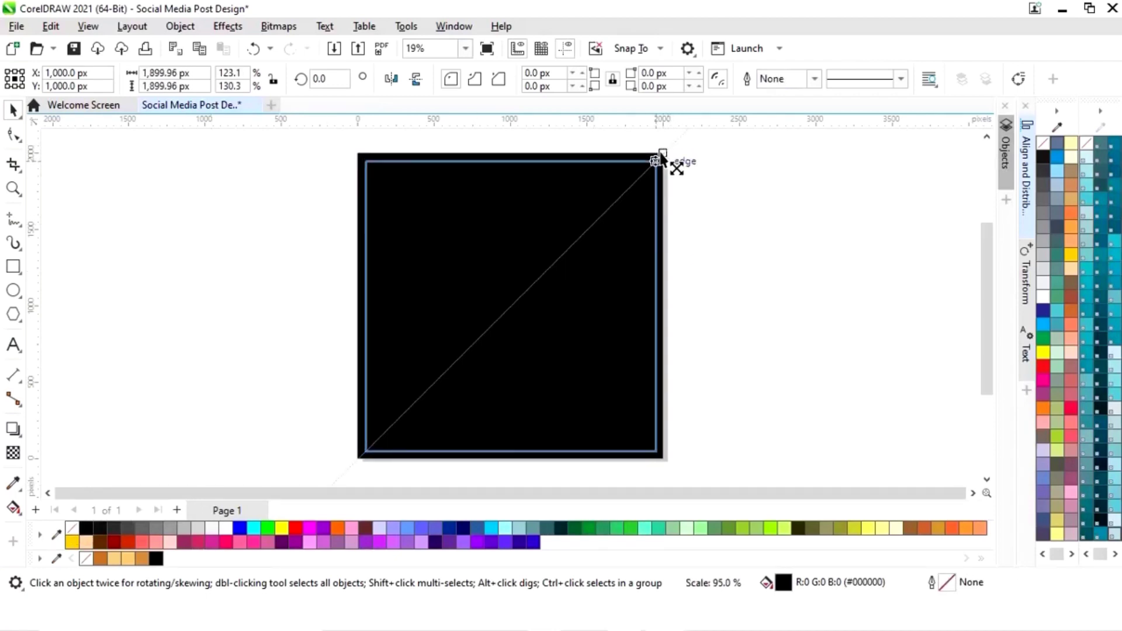
pyautogui.moveTo(662, 154); pyautogui.dragTo(661, 156)
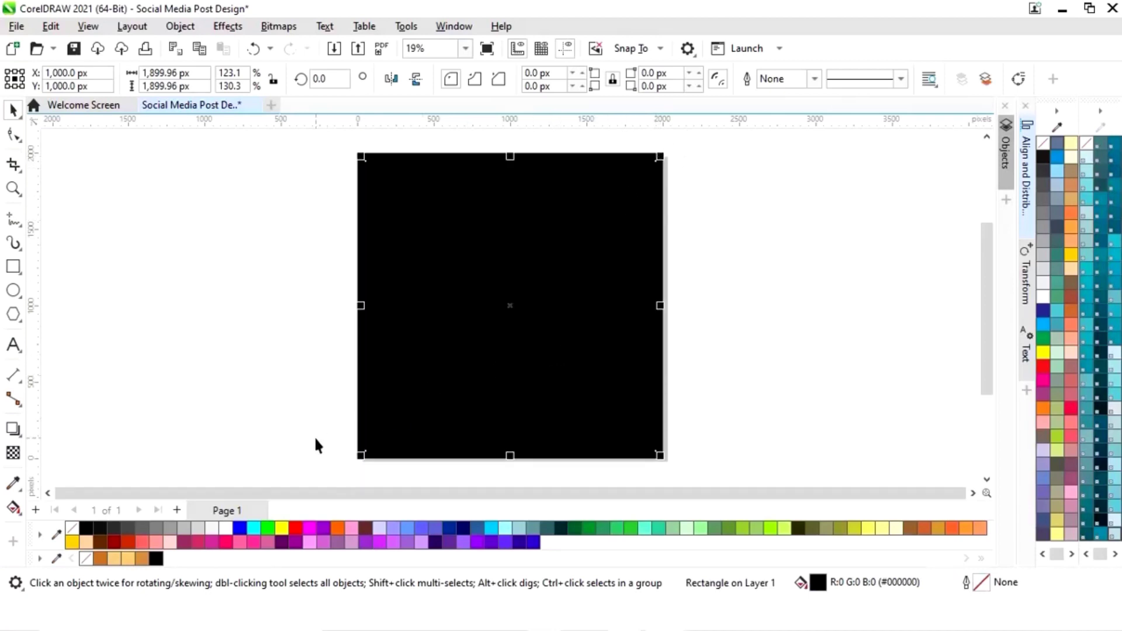
pyautogui.click(226, 528)
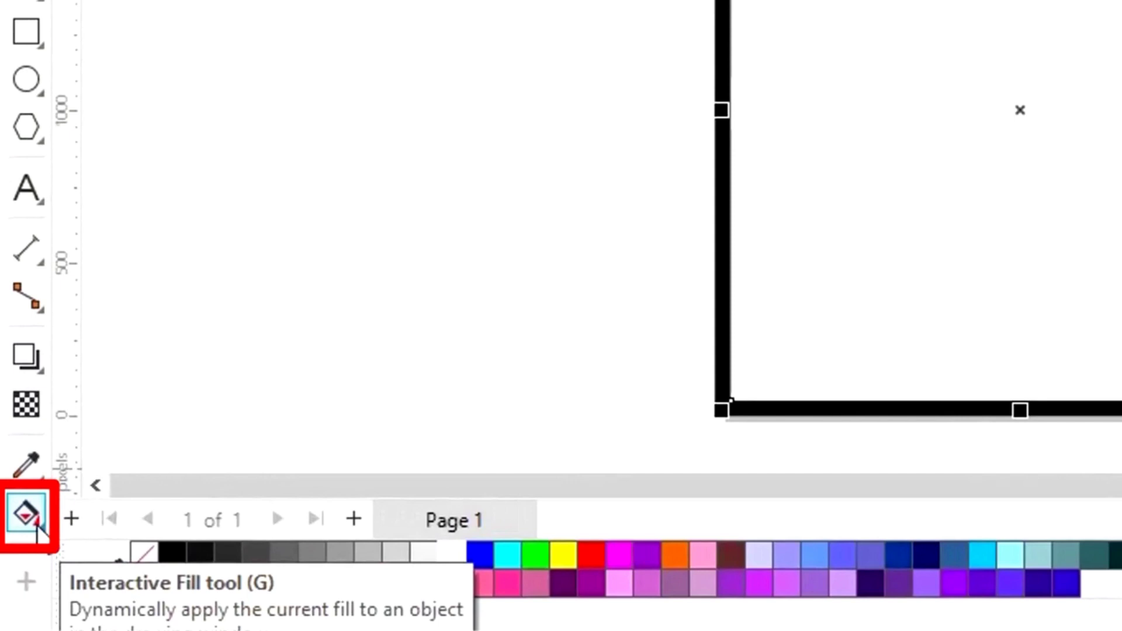
# Add a left-to-right linear gradient to the inner square with an orange start node
pyautogui.click(35, 525)
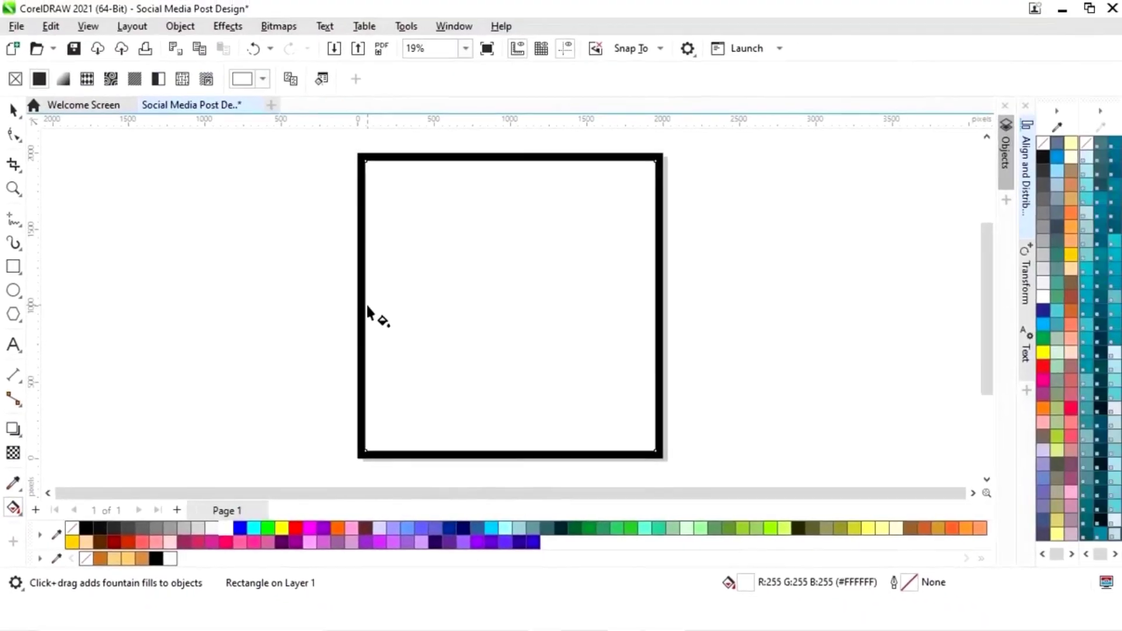
pyautogui.moveTo(365, 300); pyautogui.dragTo(658, 308)
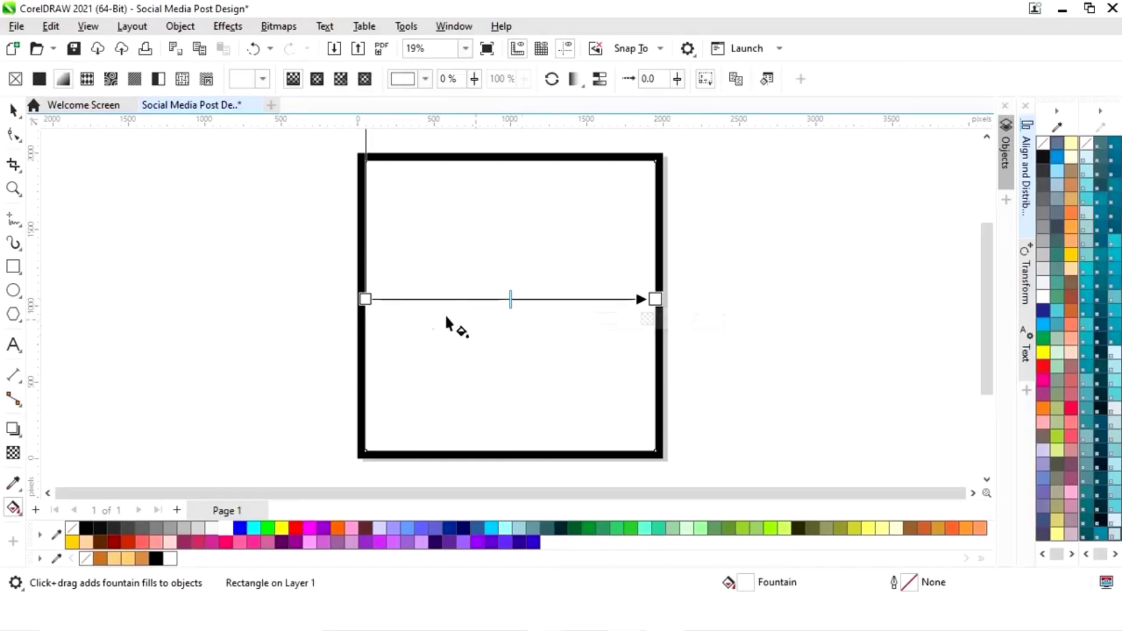
pyautogui.click(364, 299)
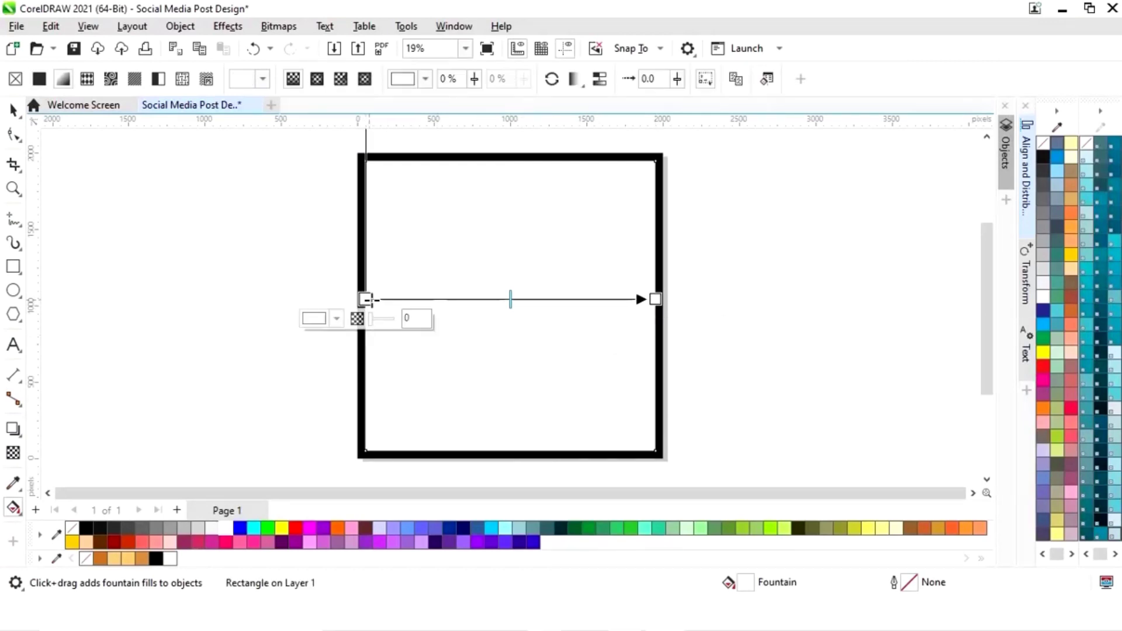
pyautogui.click(338, 318)
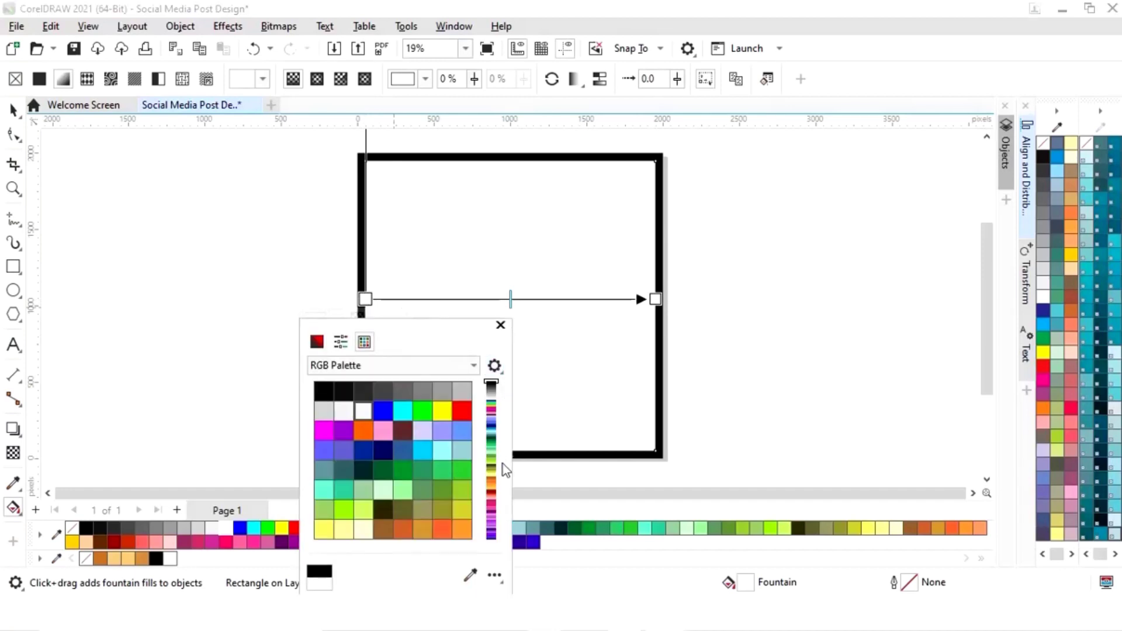
pyautogui.moveTo(428, 333); pyautogui.dragTo(751, 215)
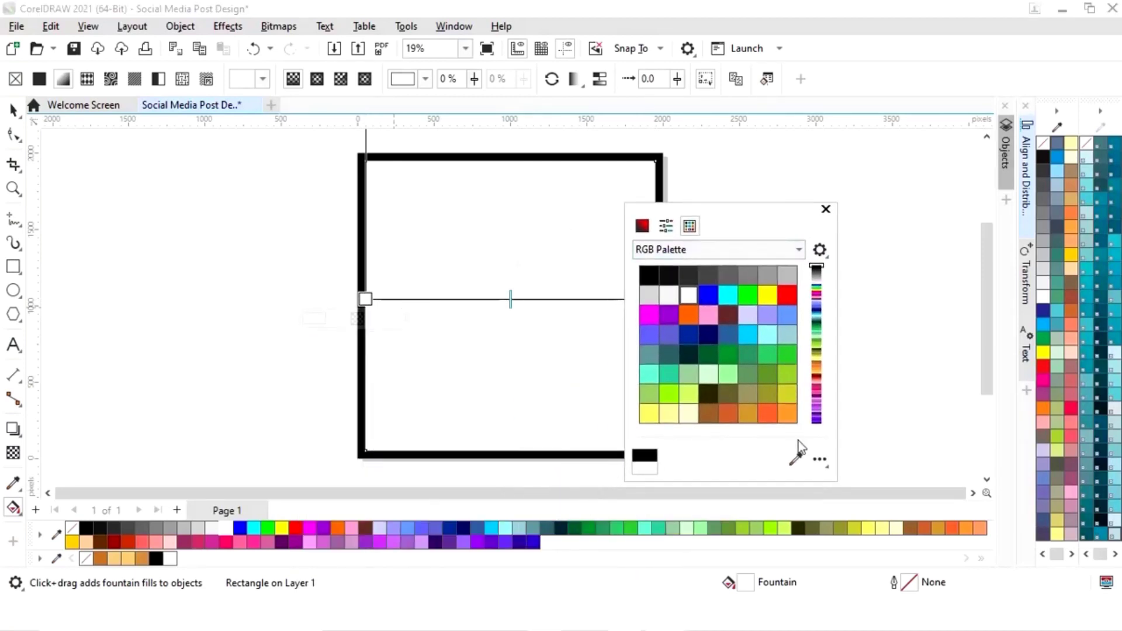
pyautogui.click(799, 460)
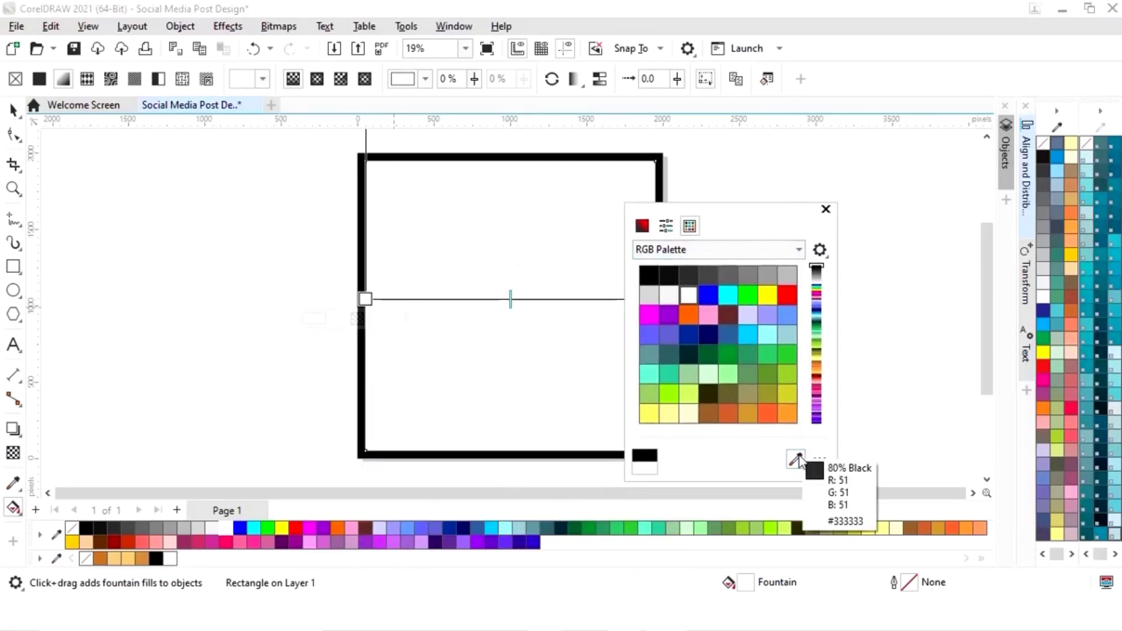
pyautogui.click(102, 558)
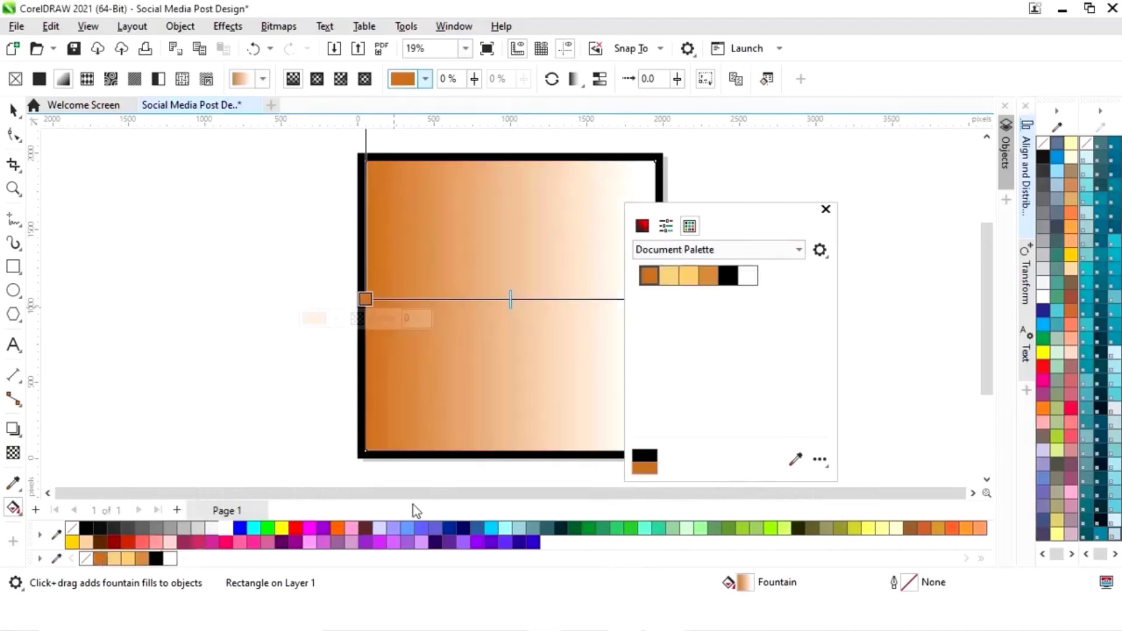
pyautogui.click(826, 209)
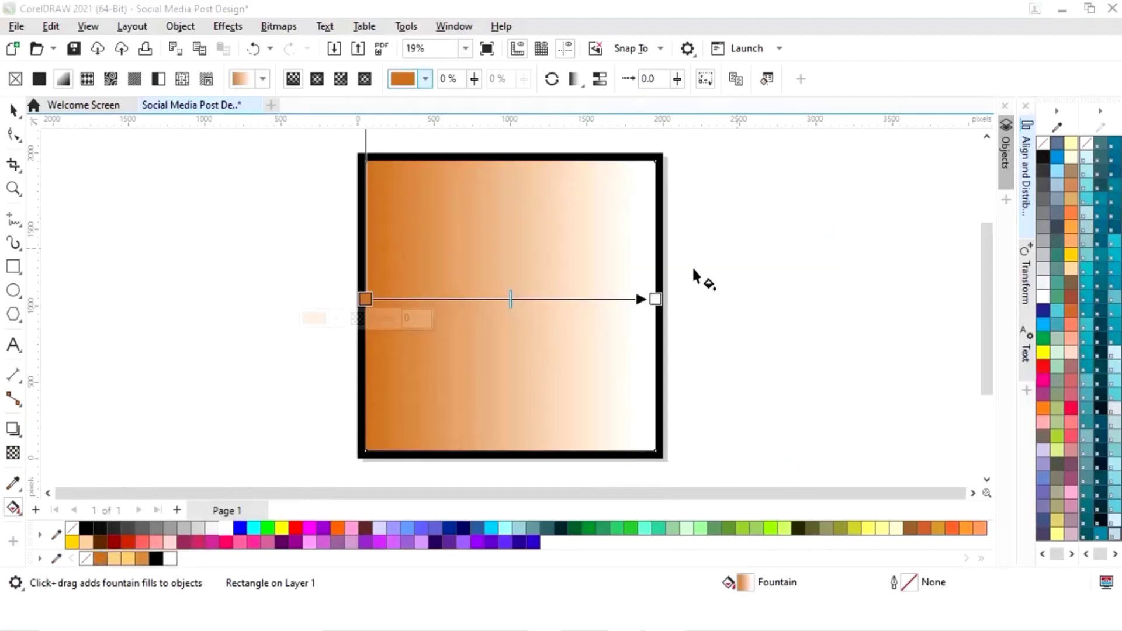
# Add two light orange colour nodes along the gradient, one at 62%
pyautogui.doubleClick(444, 300)
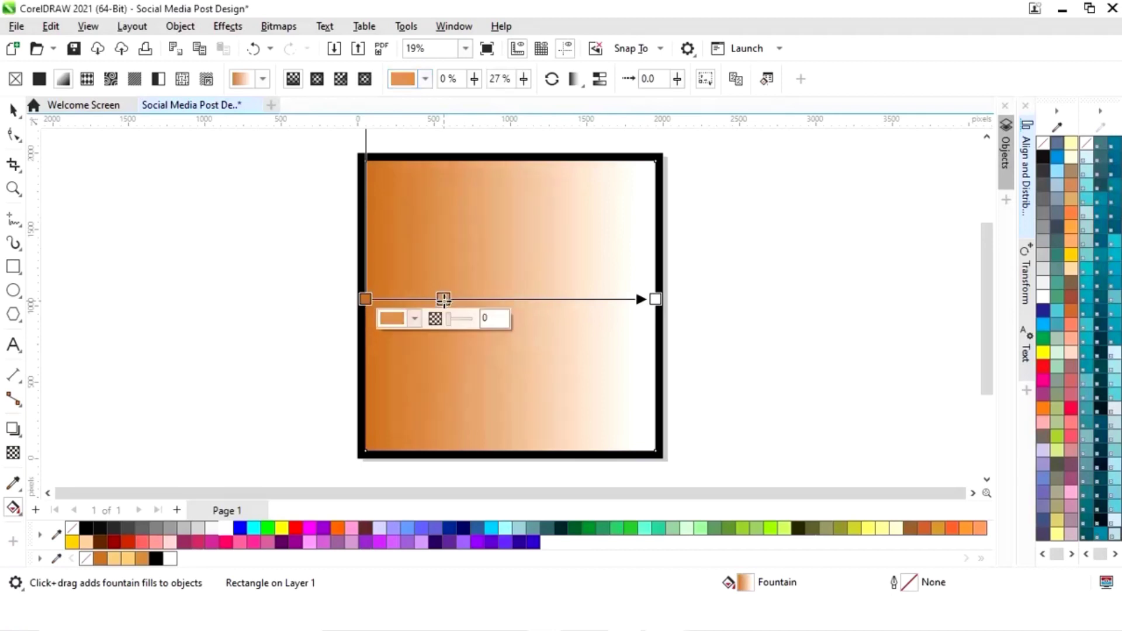
pyautogui.click(416, 321)
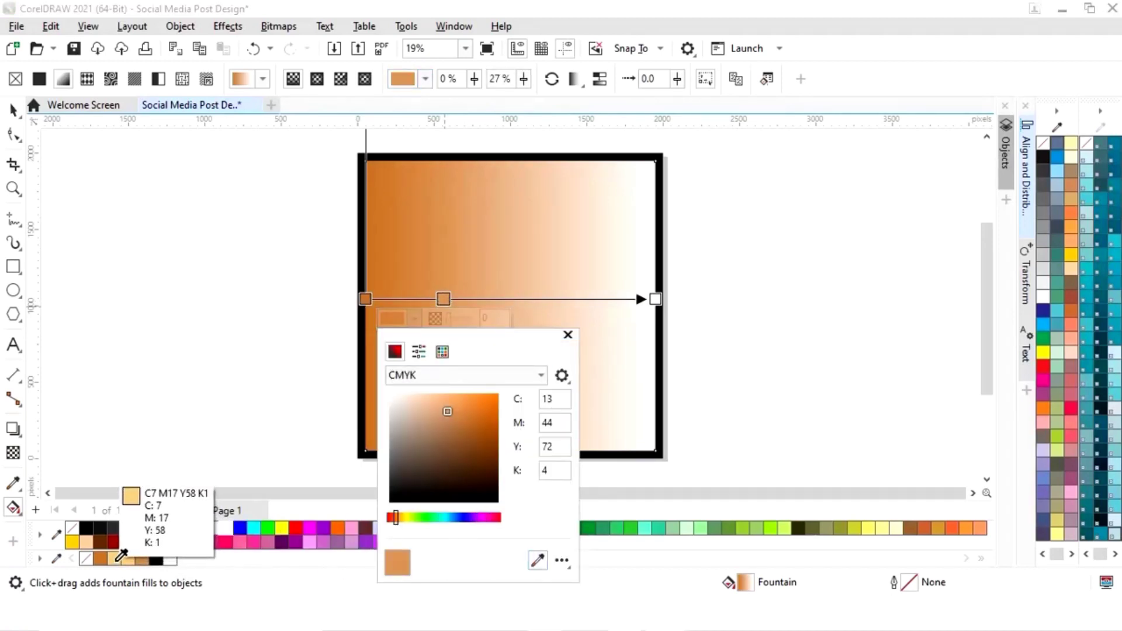
pyautogui.click(118, 559)
pyautogui.click(567, 325)
pyautogui.doubleClick(546, 299)
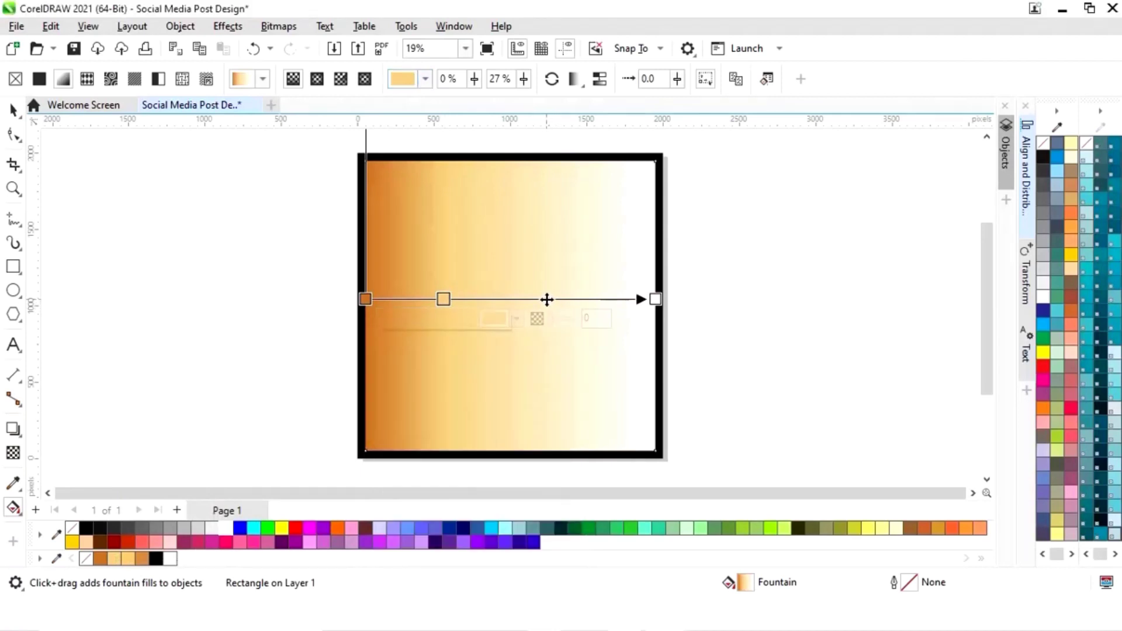
pyautogui.click(516, 319)
pyautogui.click(640, 561)
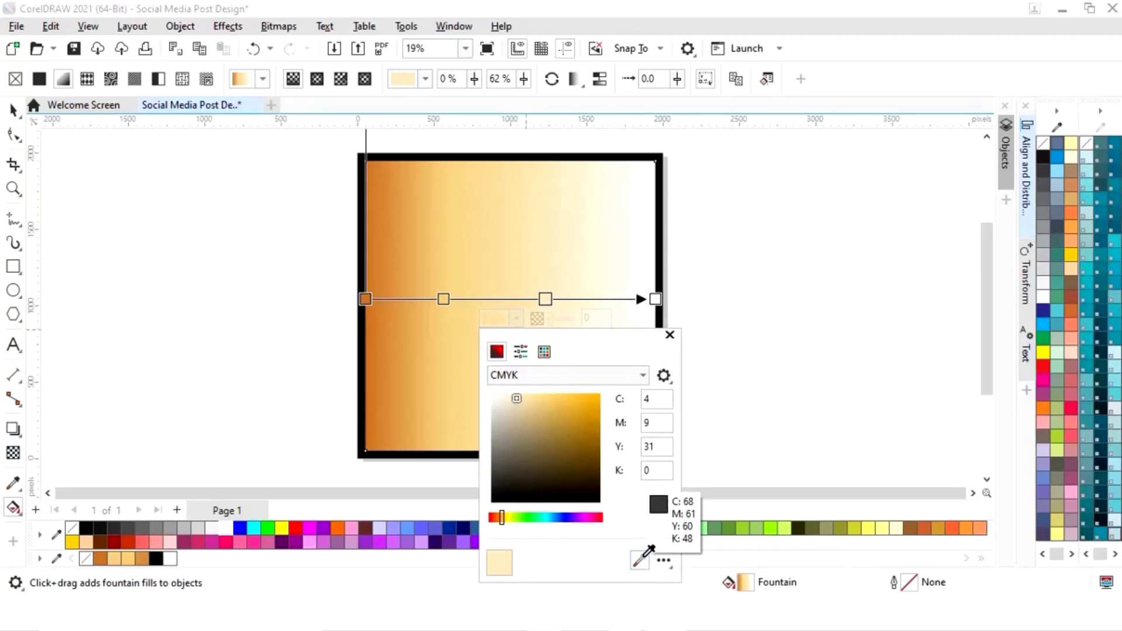
pyautogui.click(133, 554)
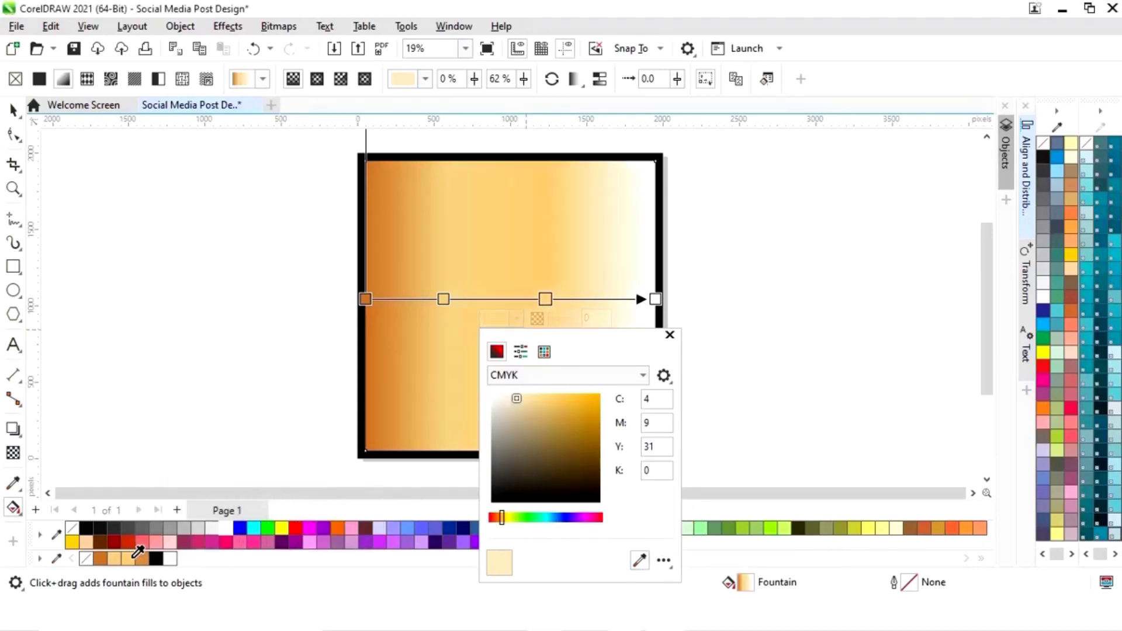
pyautogui.click(670, 325)
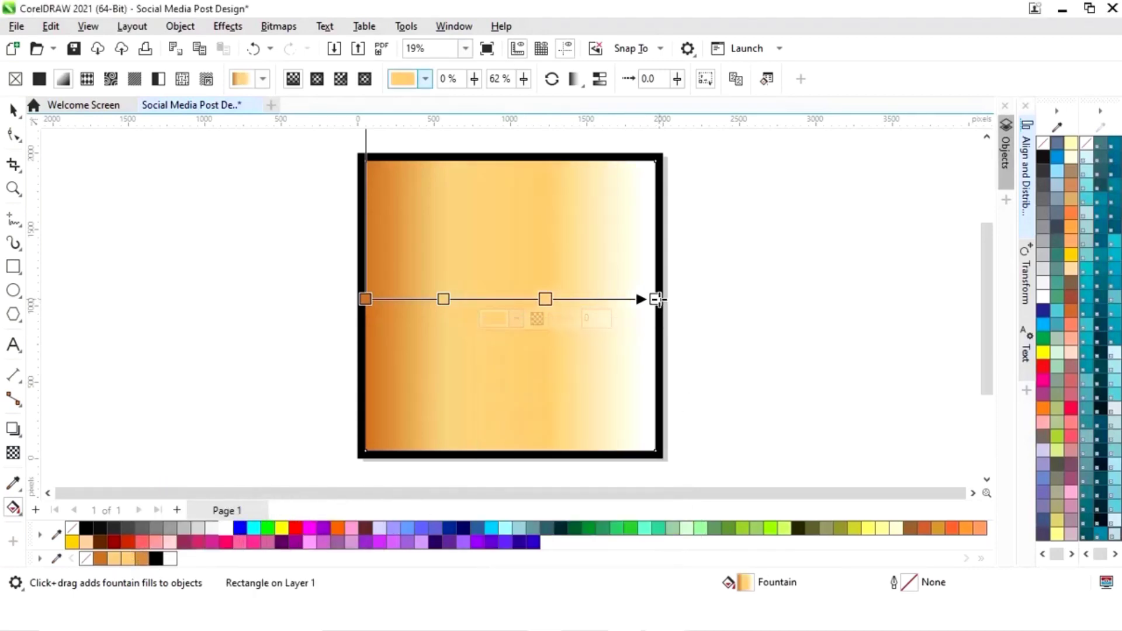
# Make the gradient's white end medium orange and shift both middle stops rightward
pyautogui.click(655, 300)
pyautogui.click(626, 319)
pyautogui.click(748, 261)
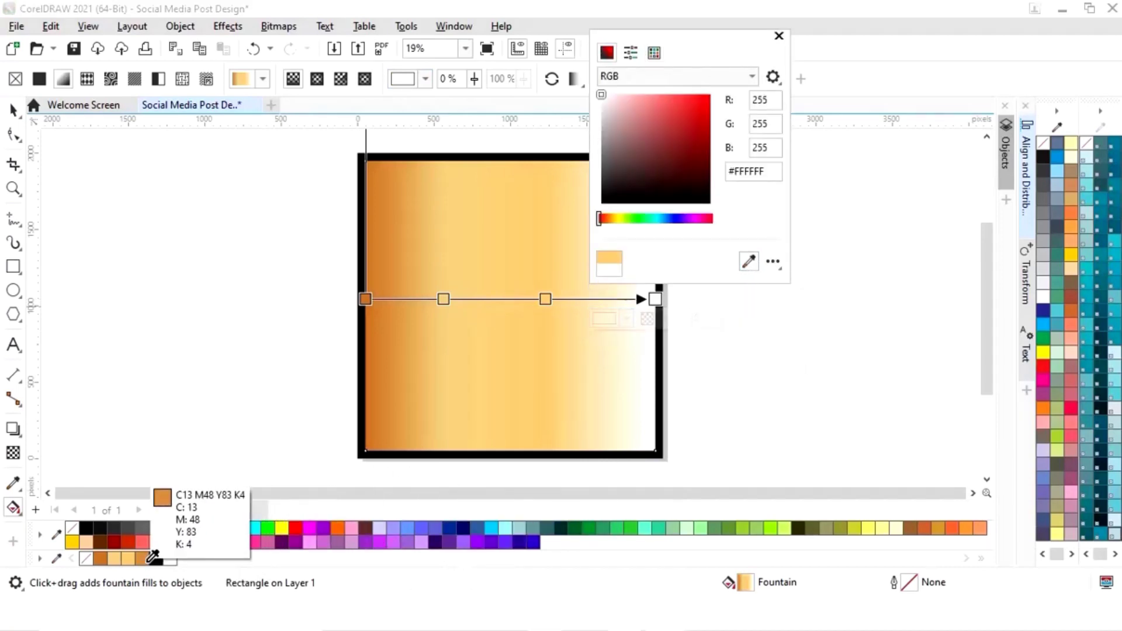
pyautogui.click(142, 559)
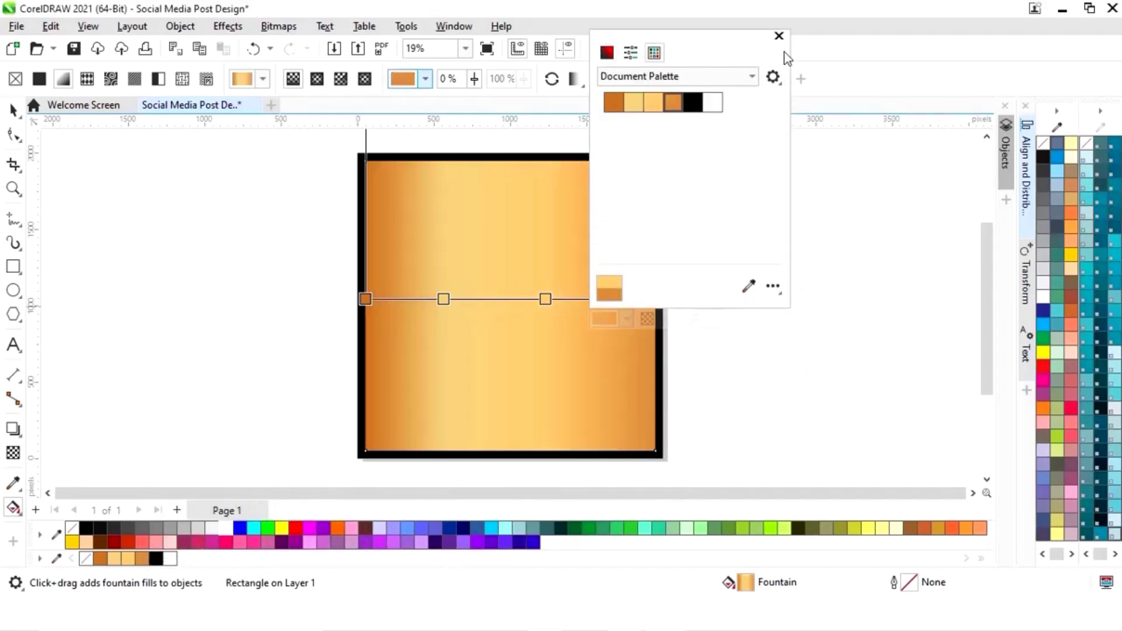
pyautogui.click(779, 37)
pyautogui.moveTo(549, 301); pyautogui.dragTo(585, 301)
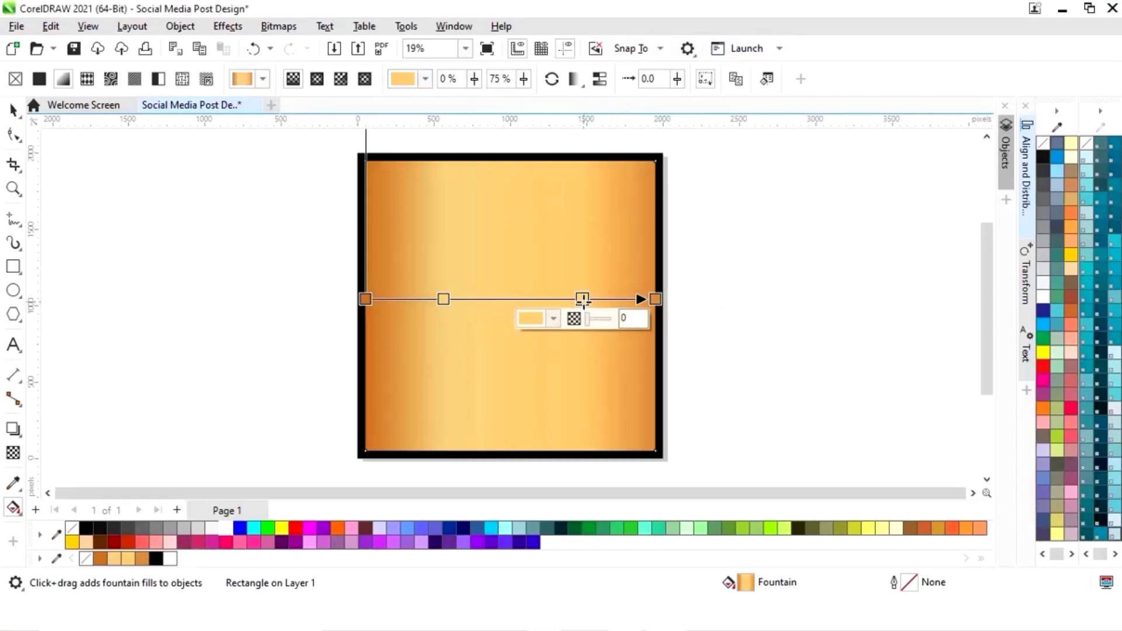
pyautogui.moveTo(443, 300); pyautogui.dragTo(454, 299)
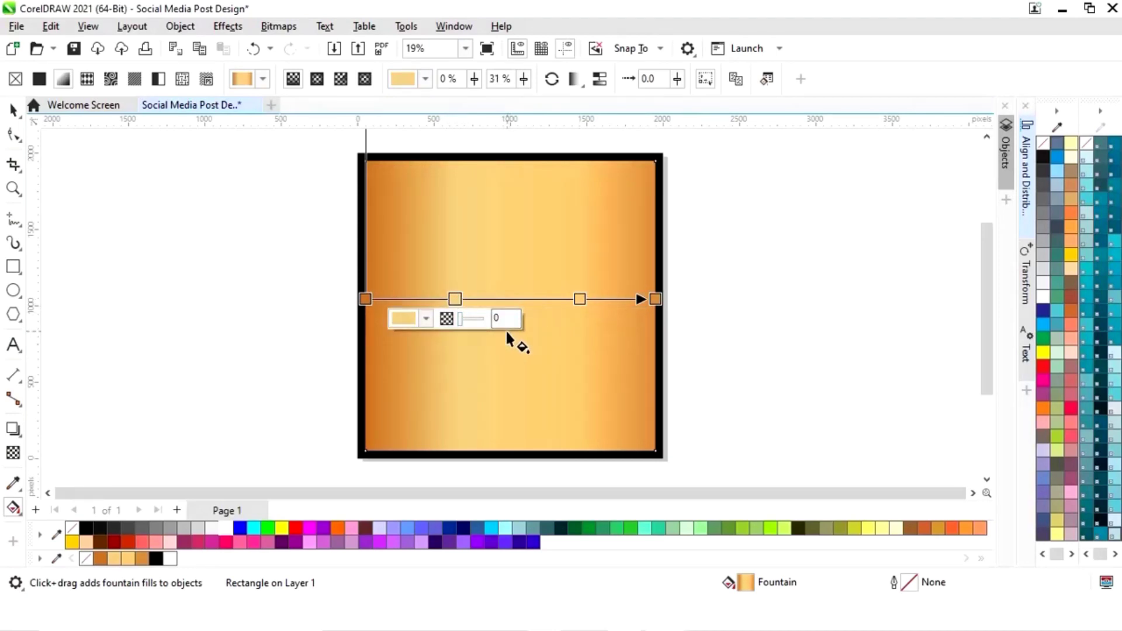
pyautogui.click(13, 110)
# Put a black-filled 96.6% copy inside the gold square, leaving a thin gold border
pyautogui.click(255, 273)
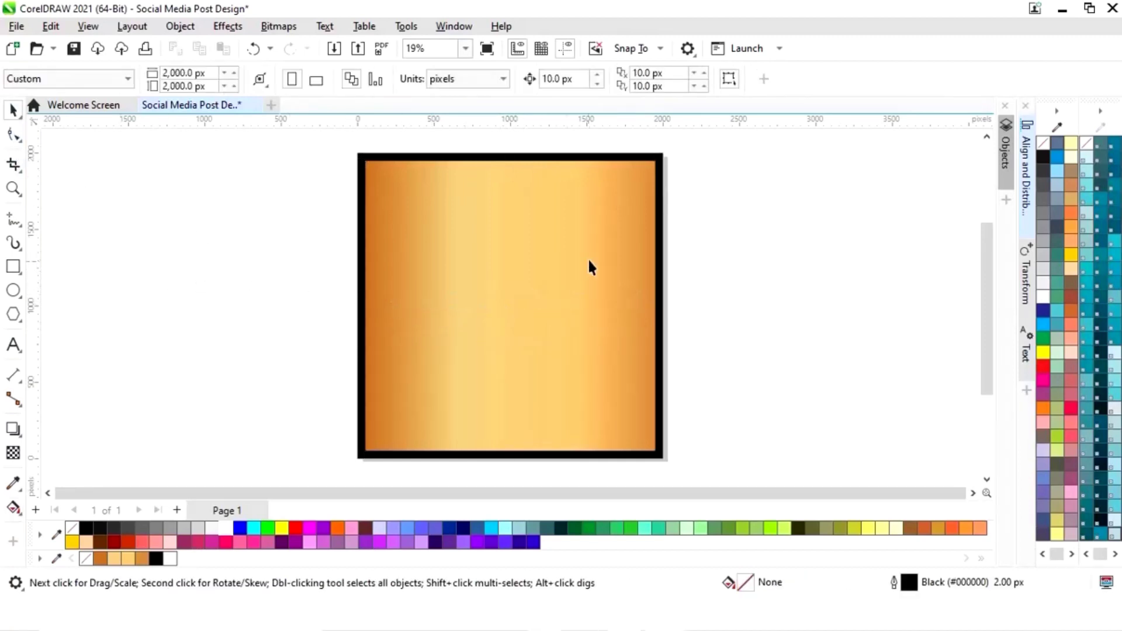
pyautogui.click(537, 265)
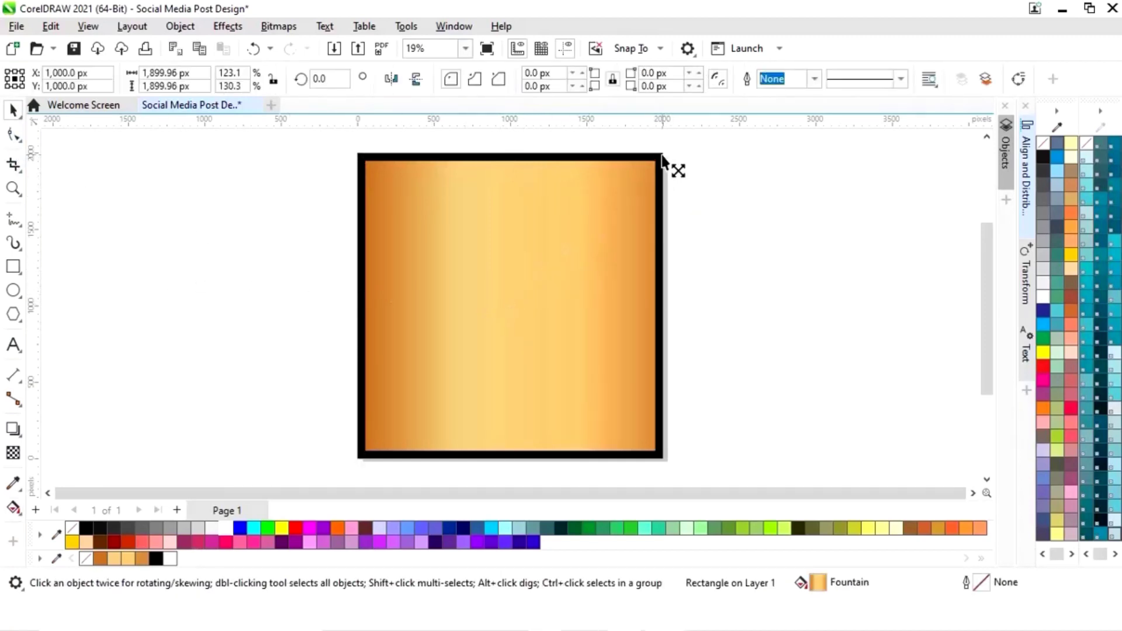
pyautogui.moveTo(661, 158); pyautogui.dragTo(657, 162)
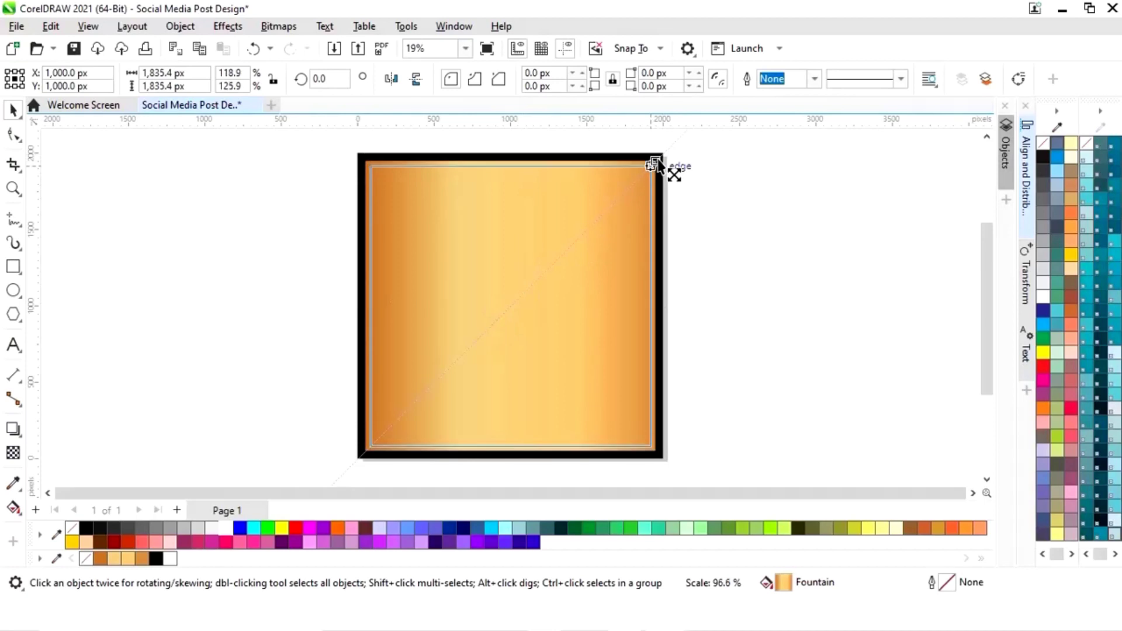
pyautogui.moveTo(658, 163); pyautogui.dragTo(656, 162)
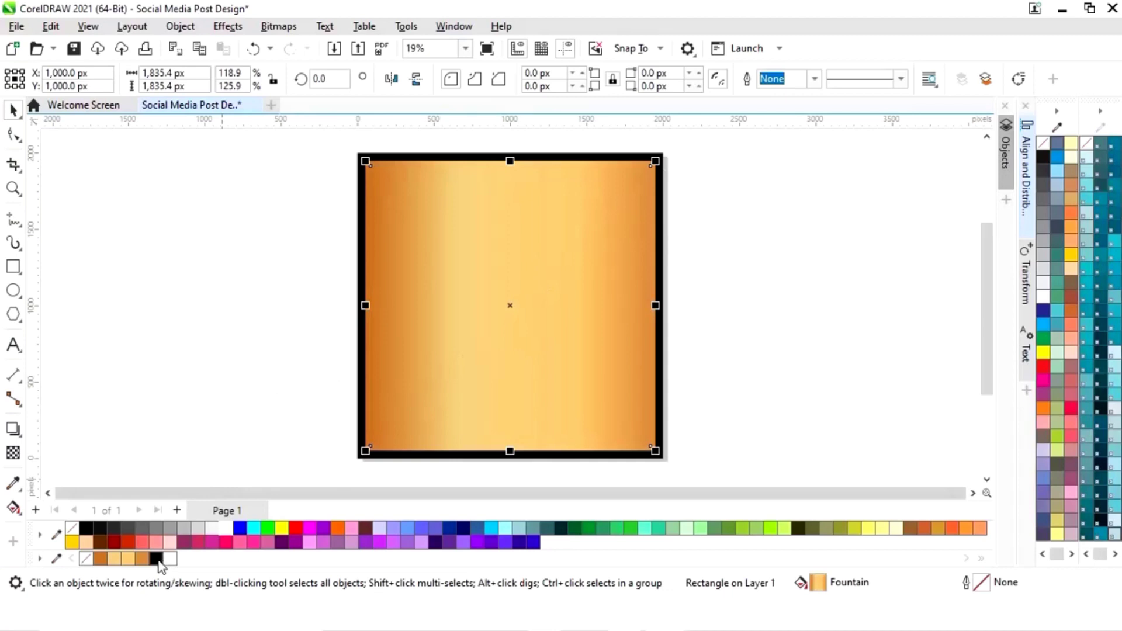
pyautogui.click(156, 559)
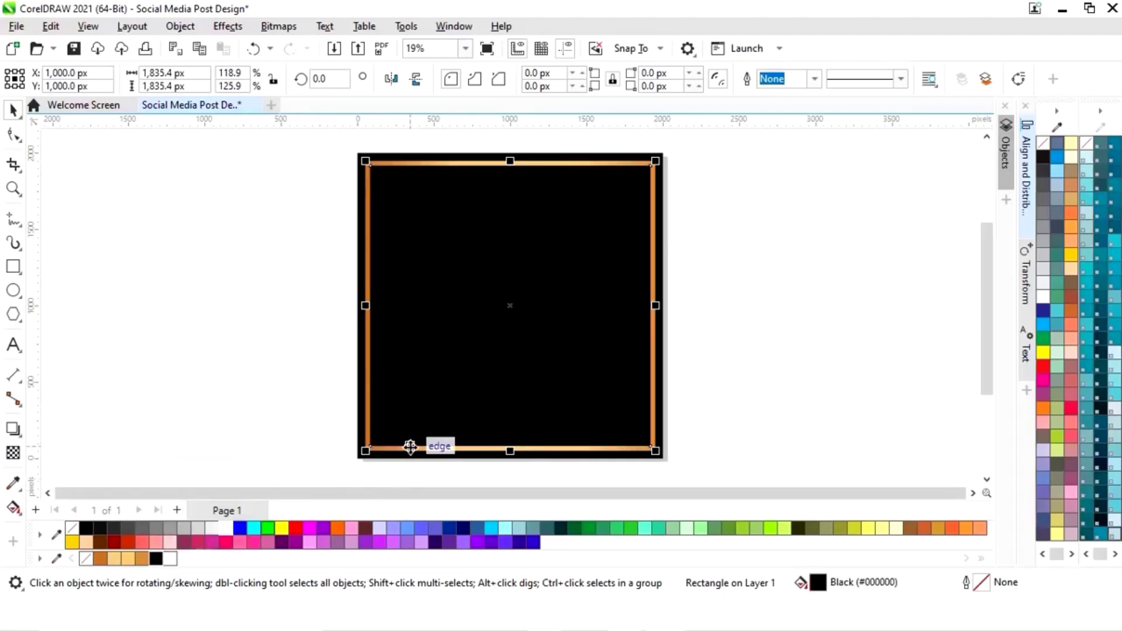
pyautogui.click(736, 351)
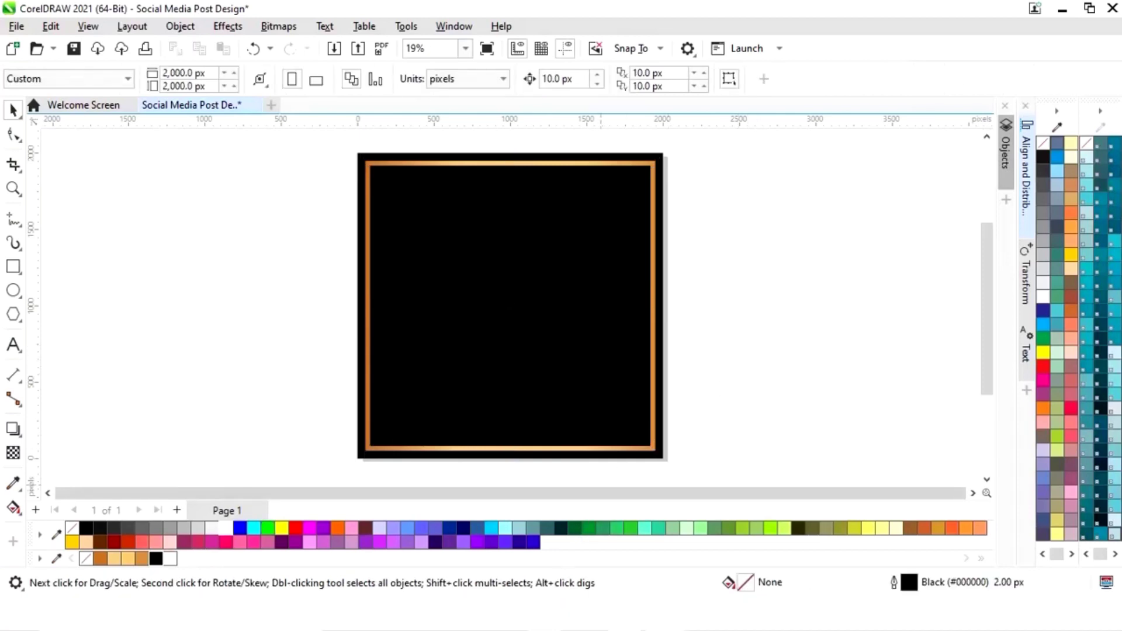
pyautogui.hotkey('alt', 'Tab')
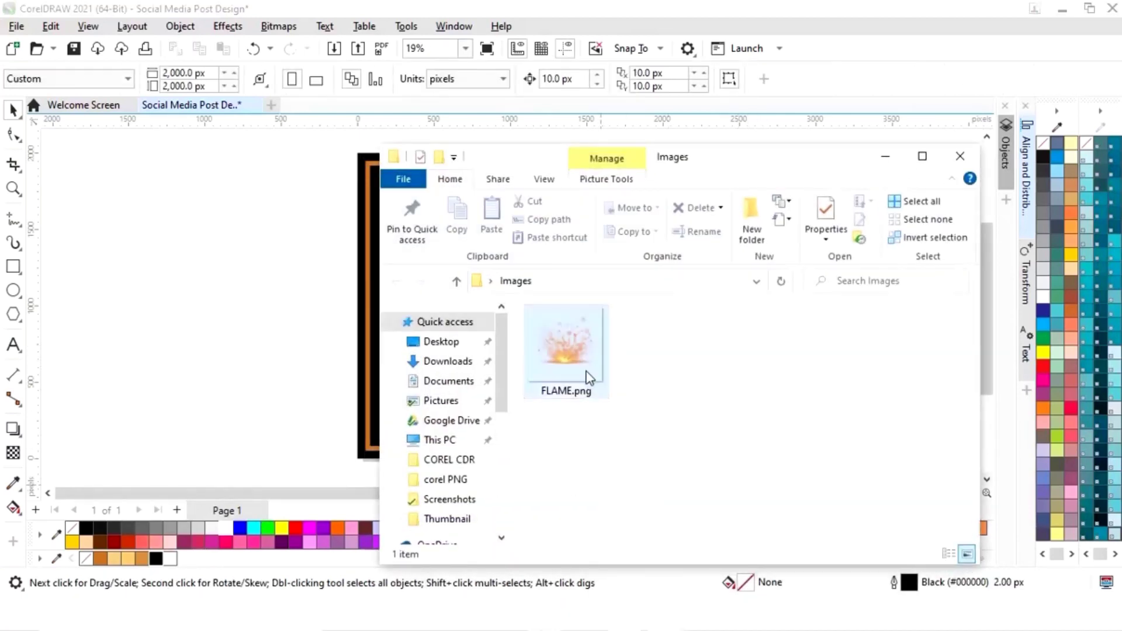
# Drag FLAME.png from the Images folder onto the canvas beside the gold frame
pyautogui.moveTo(580, 380); pyautogui.dragTo(307, 391)
pyautogui.moveTo(258, 344); pyautogui.dragTo(258, 344)
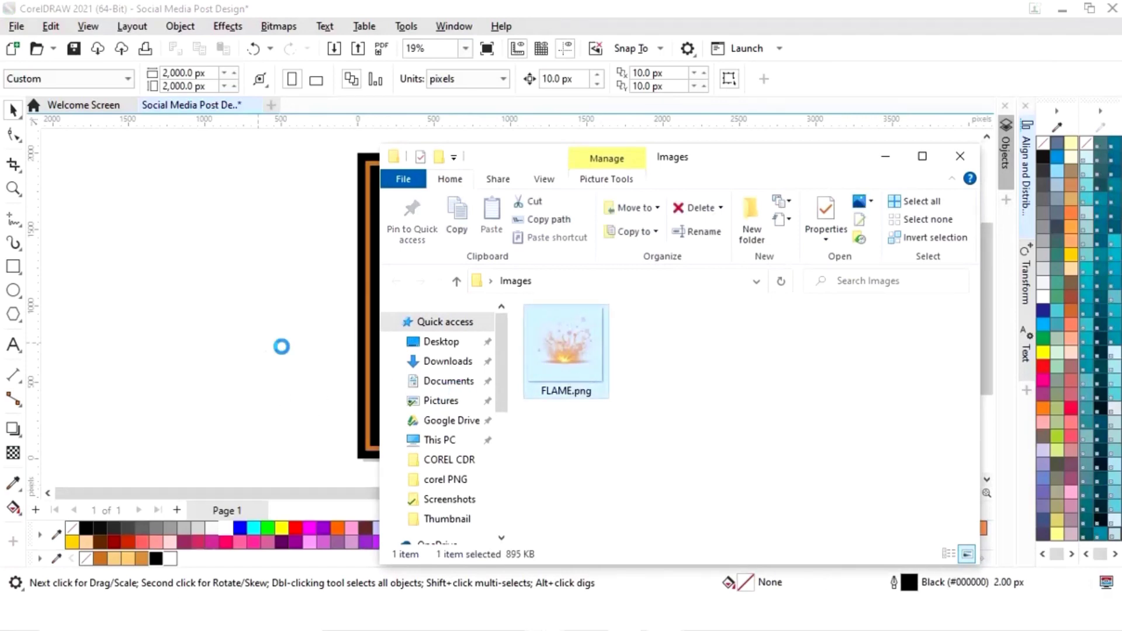
pyautogui.click(885, 156)
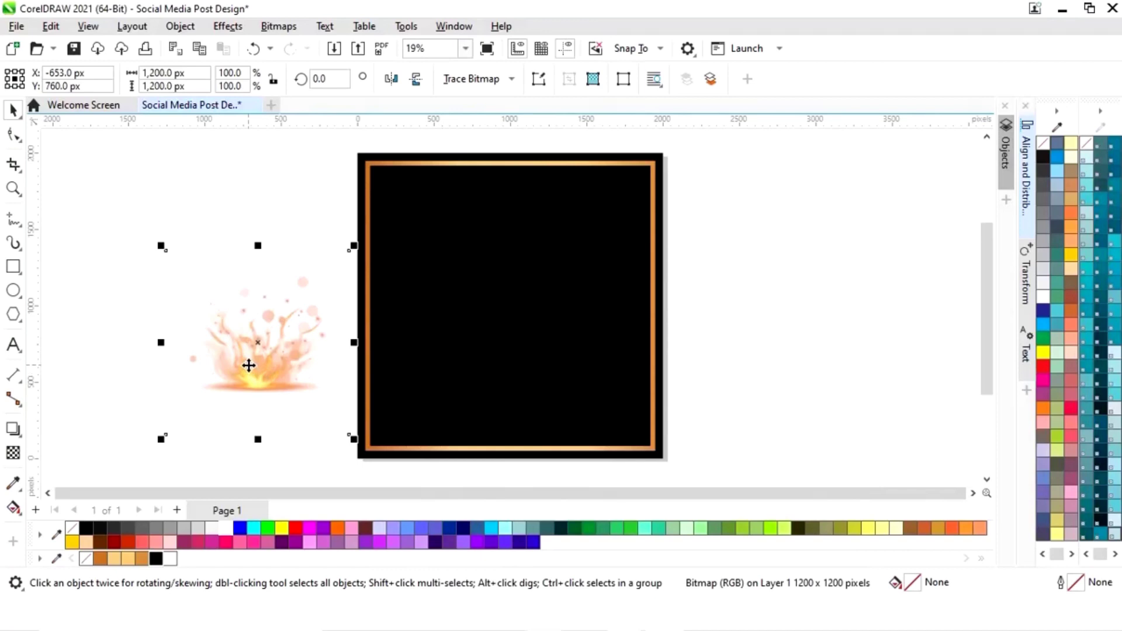
pyautogui.press('Escape')
# Move the flame into the frame and enlarge it to about 193% (2,134 × 1,604 px)
pyautogui.click(275, 358)
pyautogui.moveTo(260, 356); pyautogui.dragTo(507, 414)
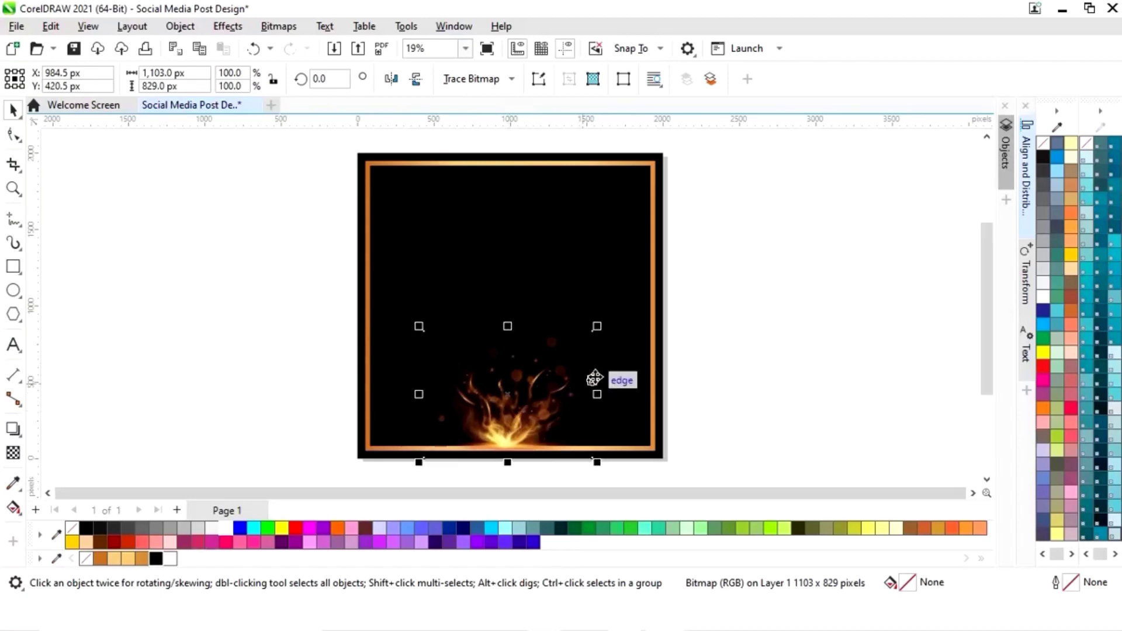
pyautogui.moveTo(596, 326); pyautogui.dragTo(671, 253)
pyautogui.moveTo(585, 359); pyautogui.dragTo(536, 379)
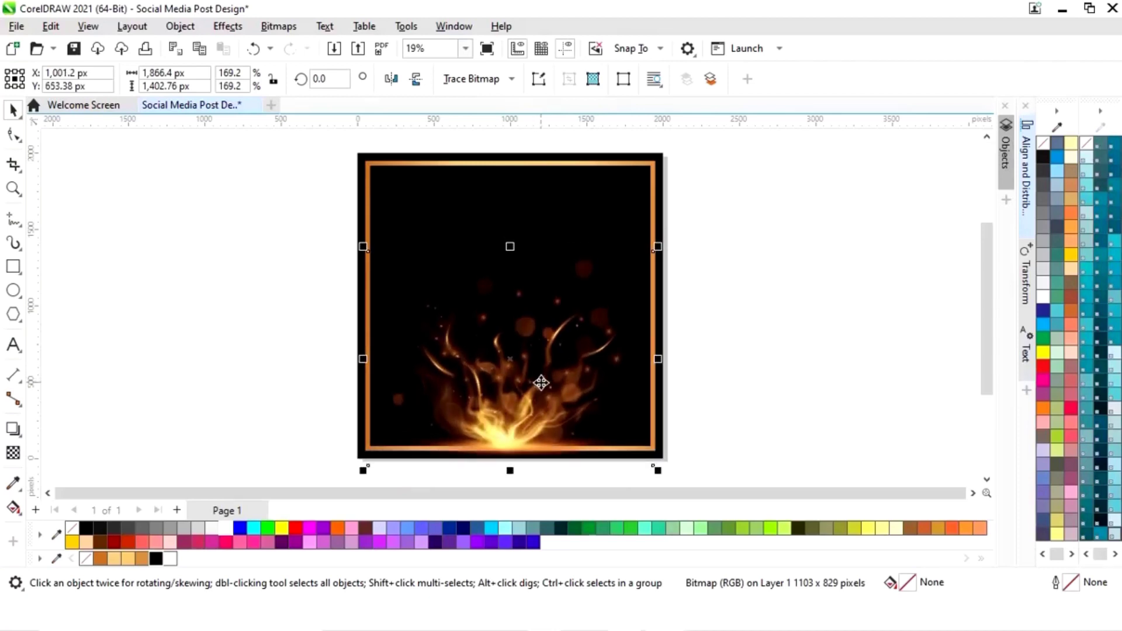
pyautogui.moveTo(364, 247)
pyautogui.mouseDown()
pyautogui.moveTo(353, 226)
pyautogui.moveTo(355, 239)
pyautogui.mouseUp()
pyautogui.moveTo(521, 374); pyautogui.dragTo(521, 366)
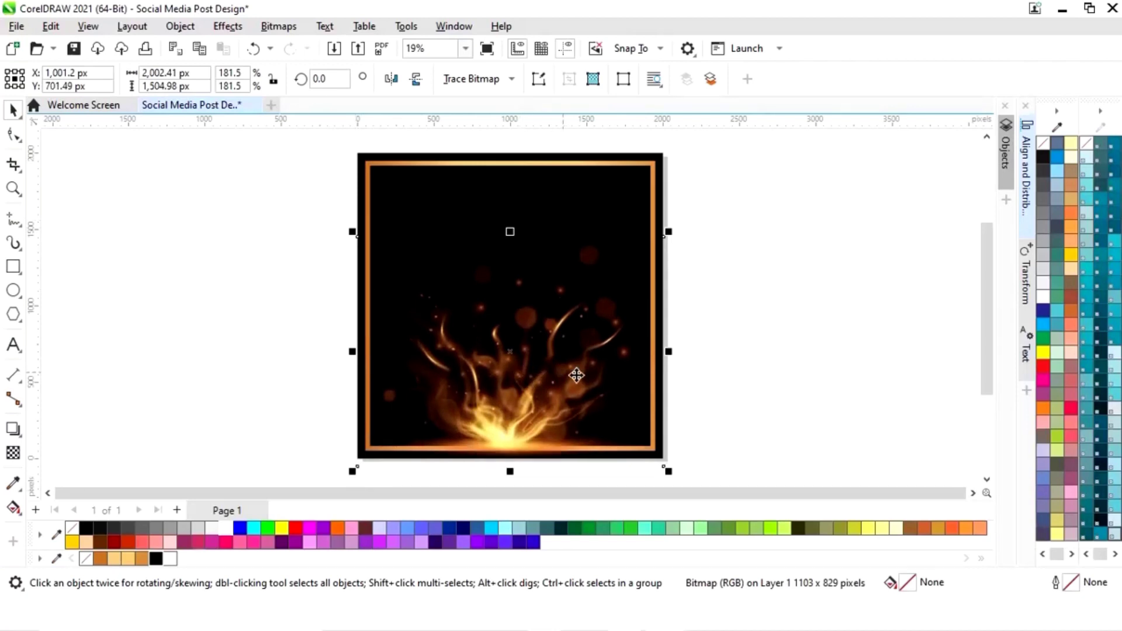
pyautogui.moveTo(669, 232)
pyautogui.mouseDown()
pyautogui.moveTo(694, 235)
pyautogui.moveTo(678, 218)
pyautogui.mouseUp()
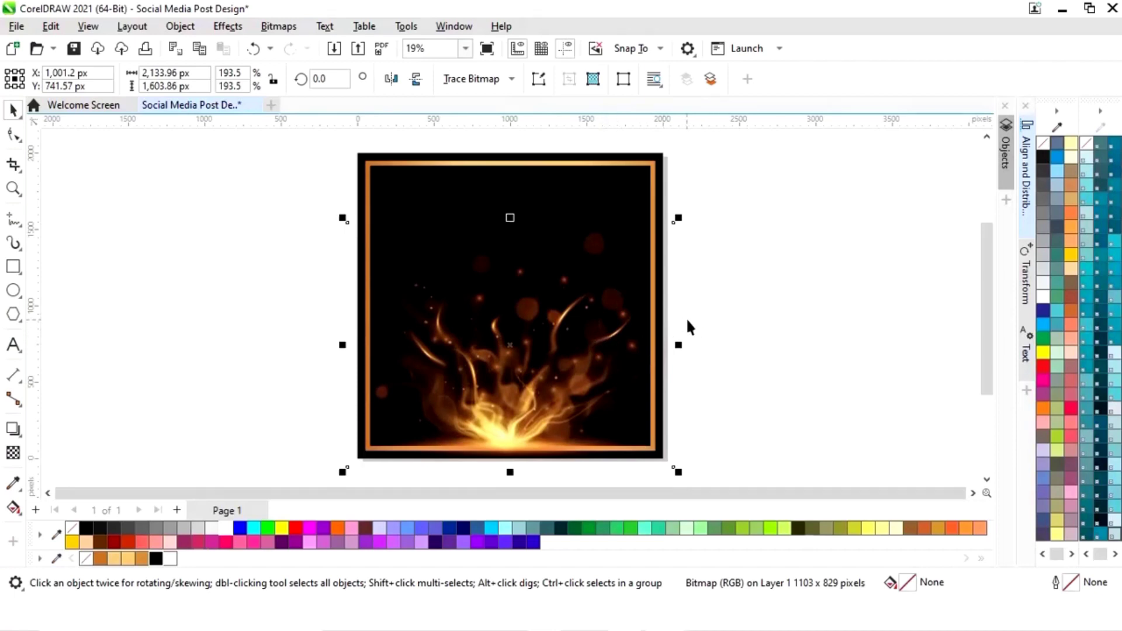
pyautogui.click(717, 318)
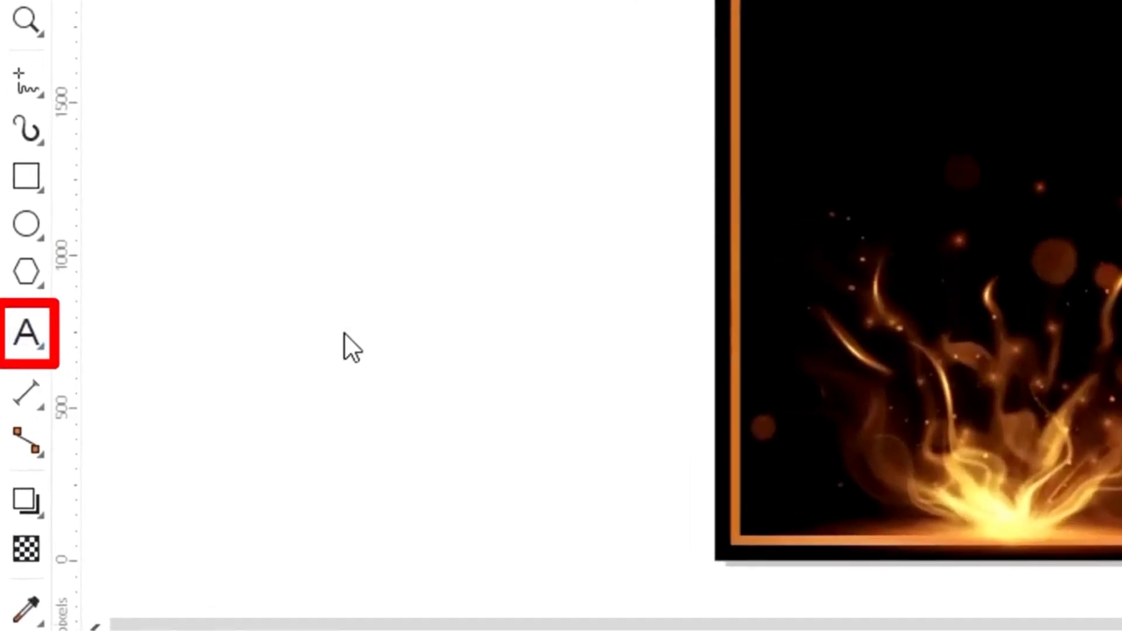
# Type BLACK in Arial beside the frame, enlarge it to about 109 pt, and raise it
pyautogui.press('F8')
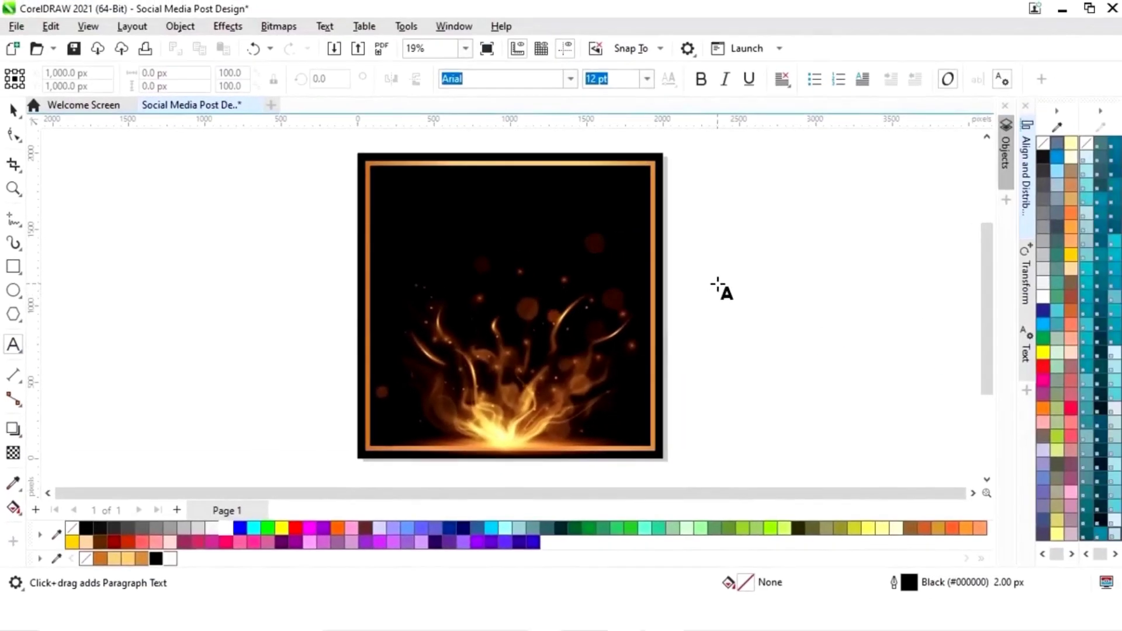
pyautogui.click(718, 285)
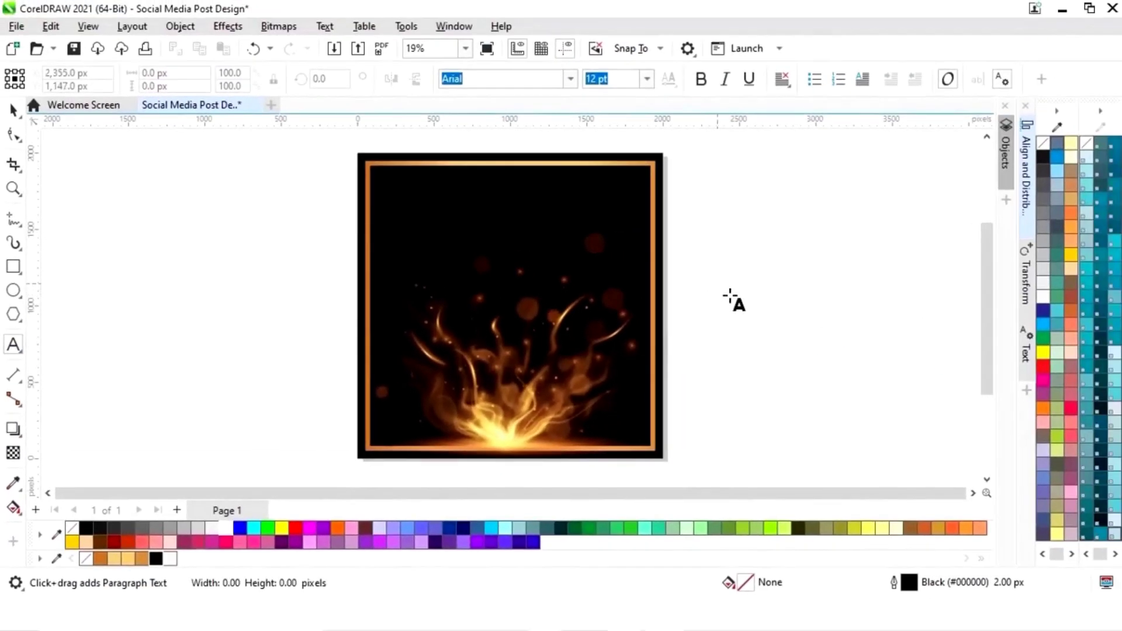
pyautogui.write('BLACK')
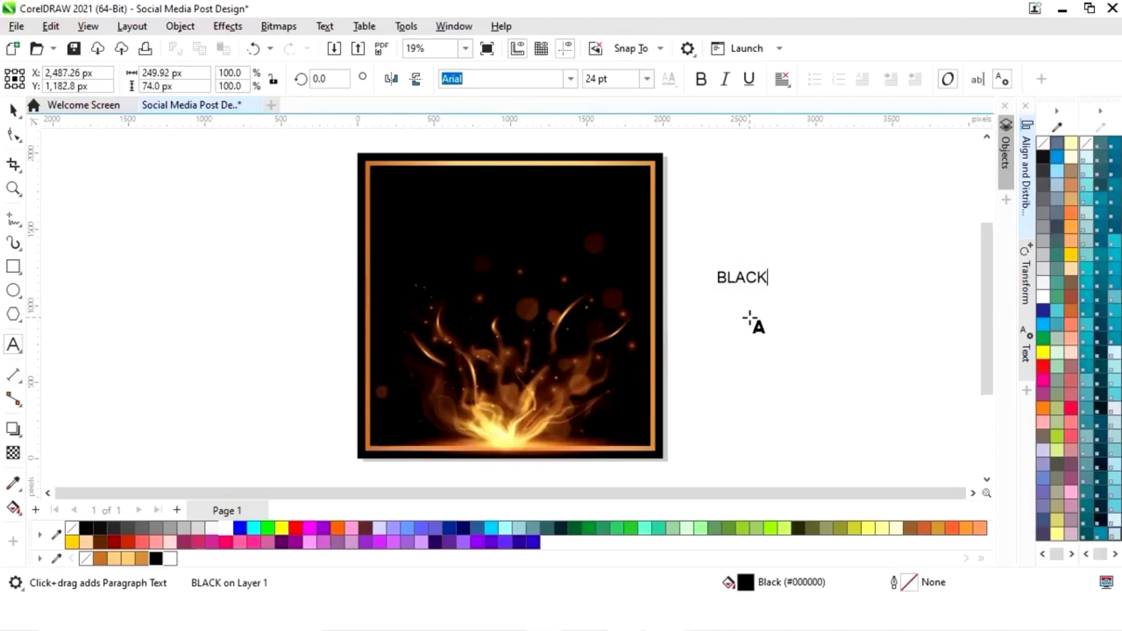
pyautogui.press('Escape')
pyautogui.click(13, 109)
pyautogui.moveTo(772, 268); pyautogui.dragTo(956, 185)
pyautogui.moveTo(822, 255); pyautogui.dragTo(815, 234)
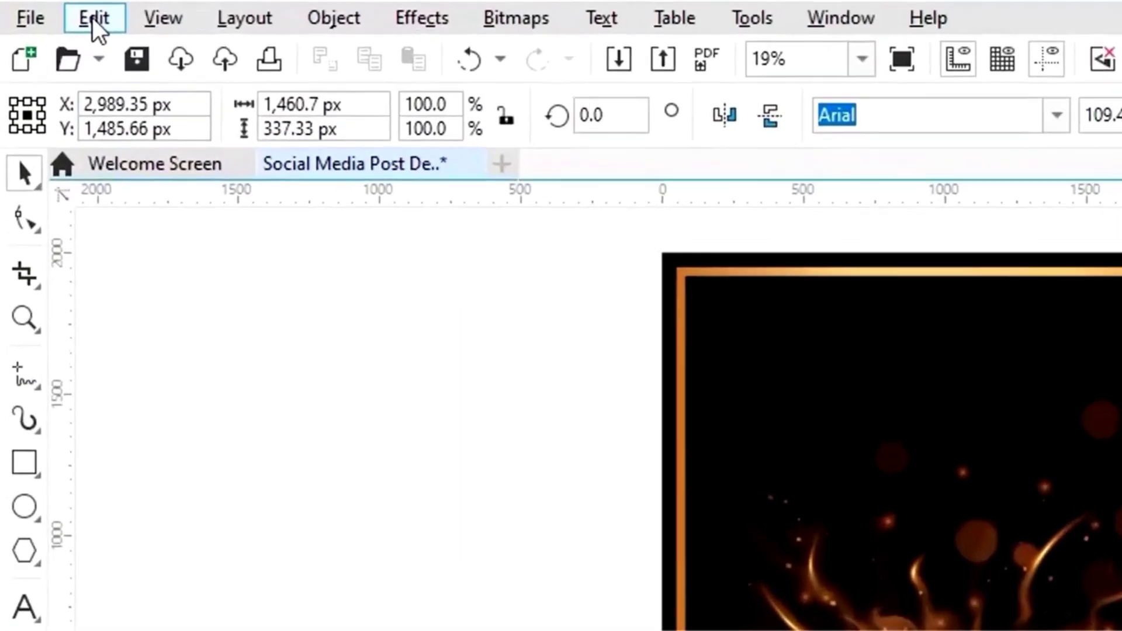
pyautogui.click(50, 26)
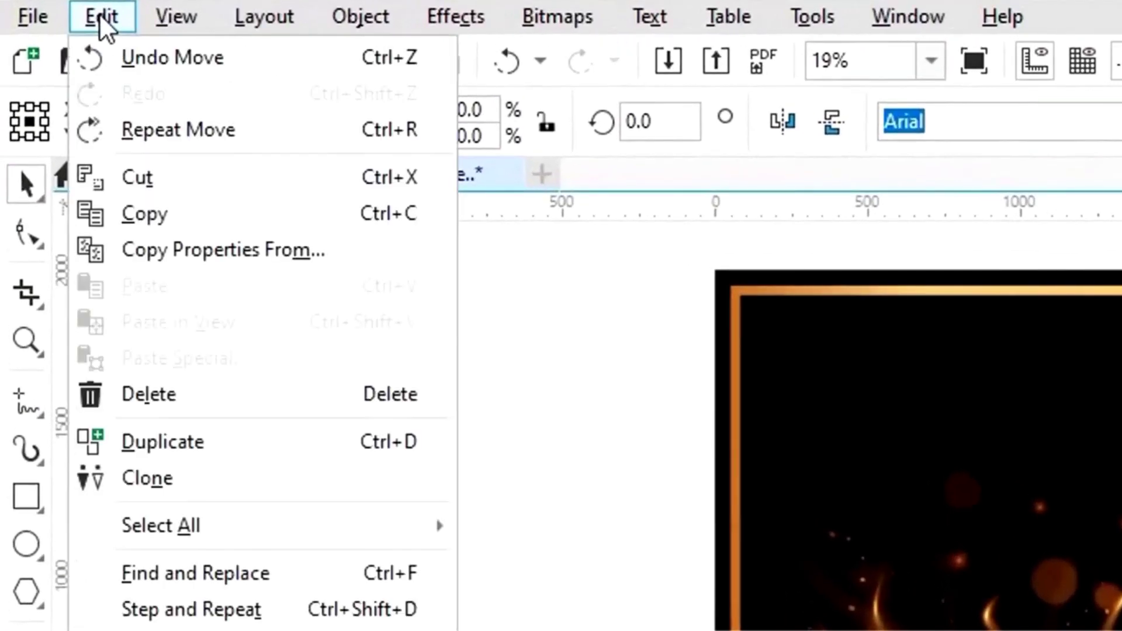
# Copy the frame's gold fountain fill onto BLACK with the Attributes Eyedropper
pyautogui.click(175, 257)
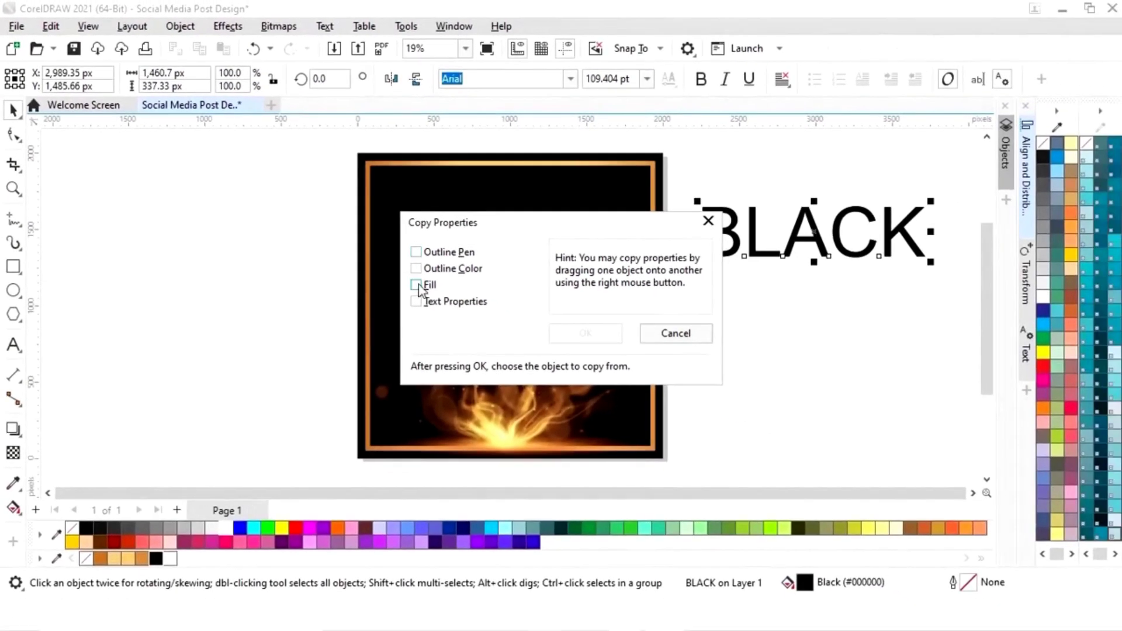
pyautogui.click(418, 286)
pyautogui.click(604, 334)
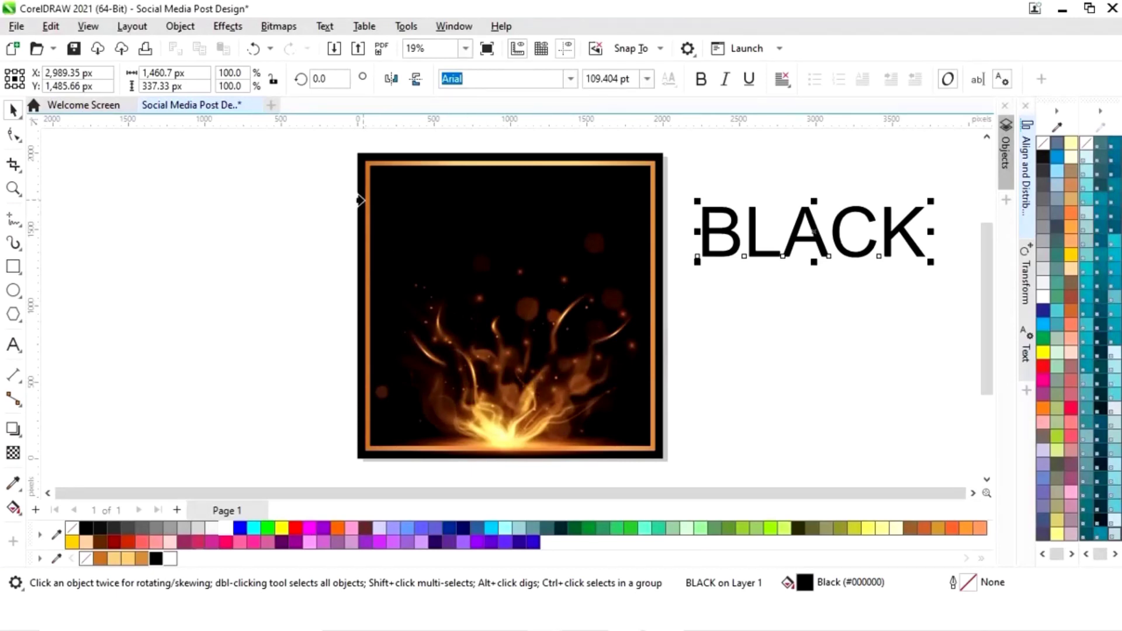
pyautogui.click(361, 202)
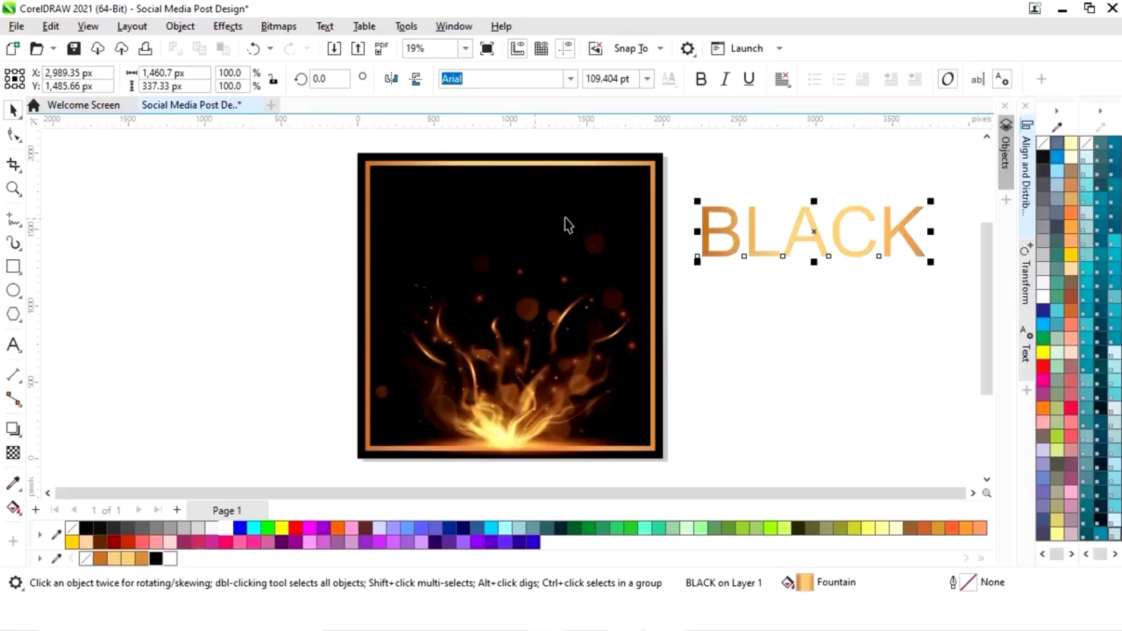
# Move BLACK to the frame's top, scale it to about 93.4 pt, and centre it horizontally
pyautogui.moveTo(811, 237); pyautogui.dragTo(527, 209)
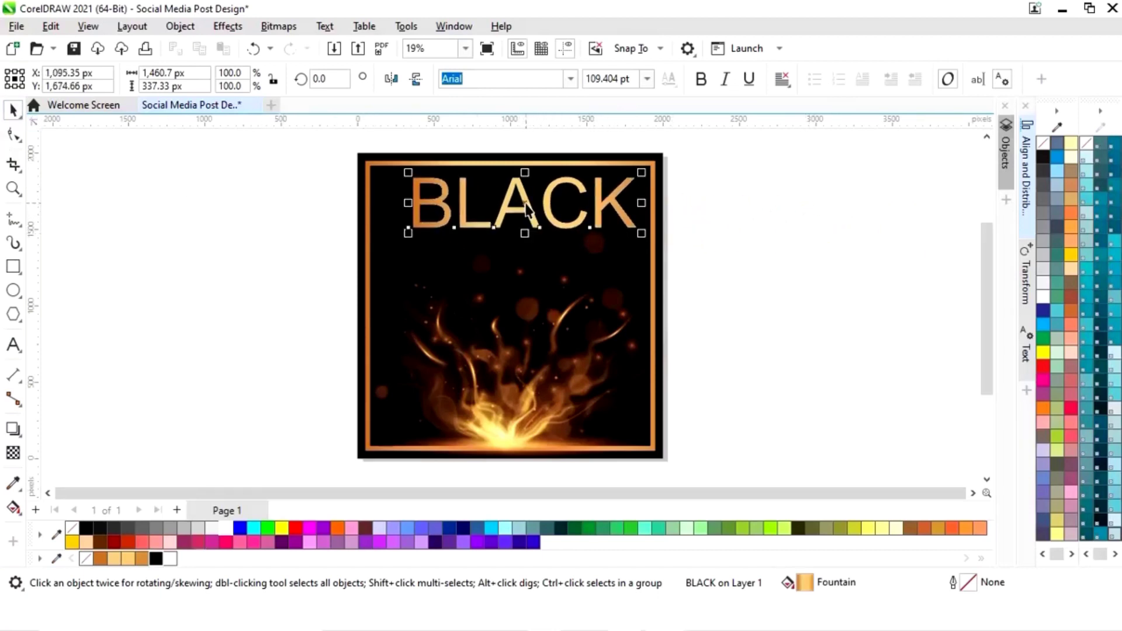
pyautogui.moveTo(641, 173)
pyautogui.mouseDown()
pyautogui.moveTo(649, 182)
pyautogui.moveTo(628, 181)
pyautogui.mouseUp()
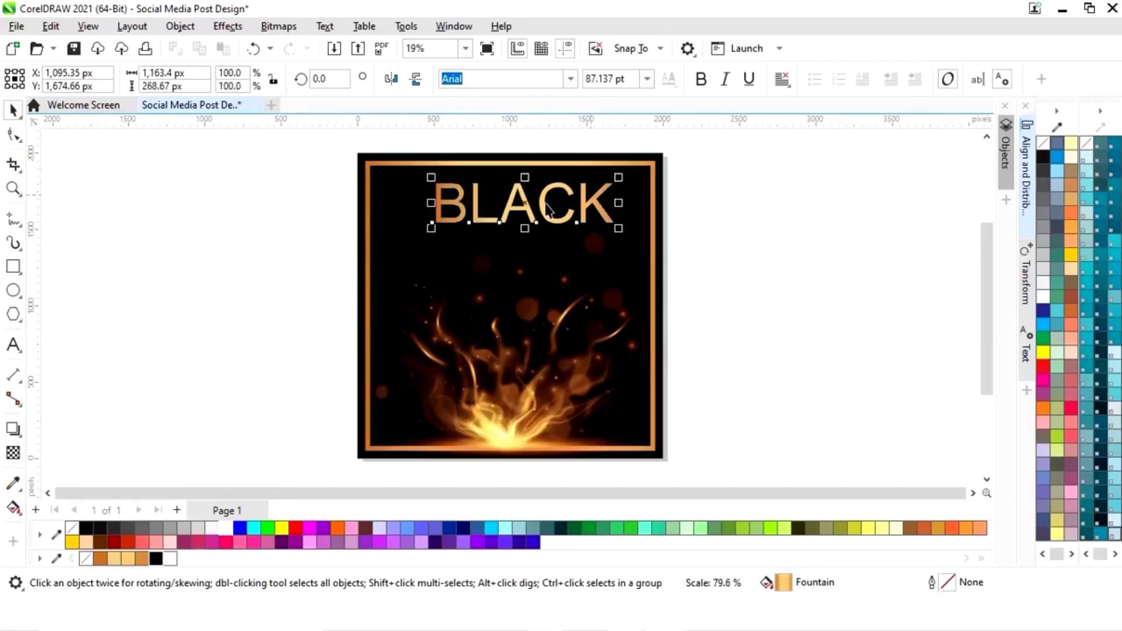
pyautogui.moveTo(550, 197); pyautogui.dragTo(514, 206)
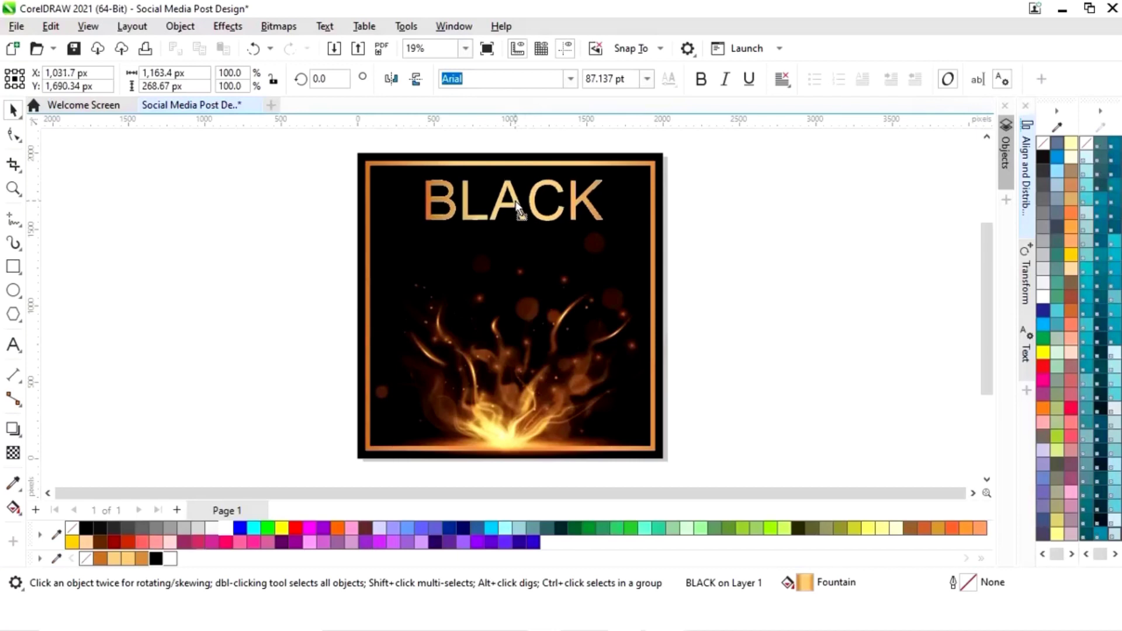
pyautogui.moveTo(609, 179); pyautogui.dragTo(616, 180)
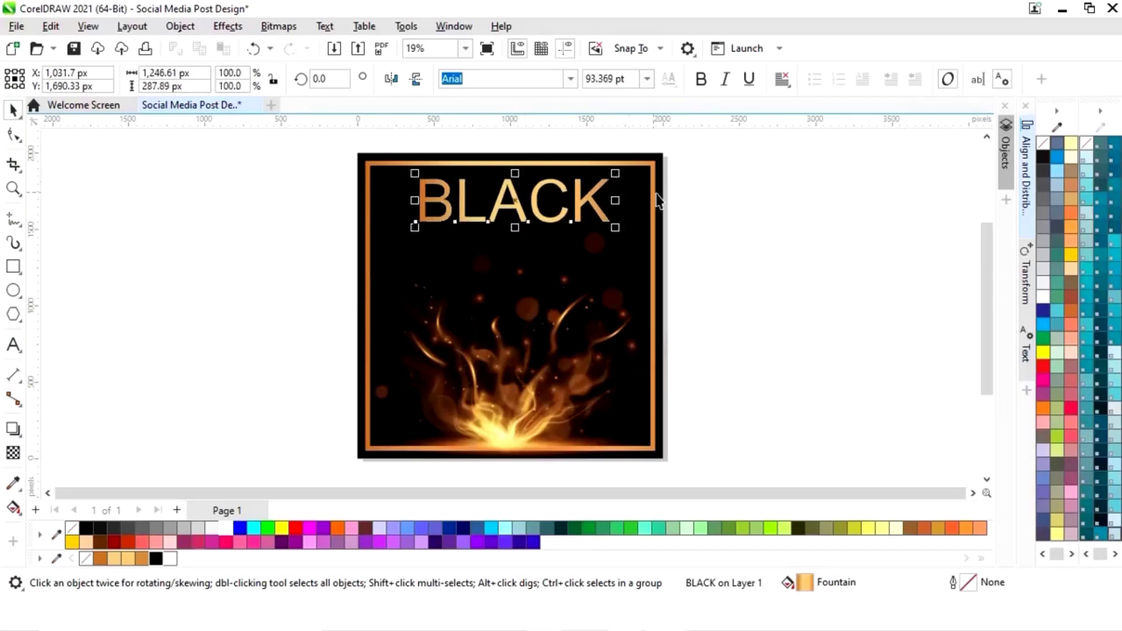
pyautogui.keyDown('shift'); pyautogui.click(642, 246); pyautogui.keyUp('shift')
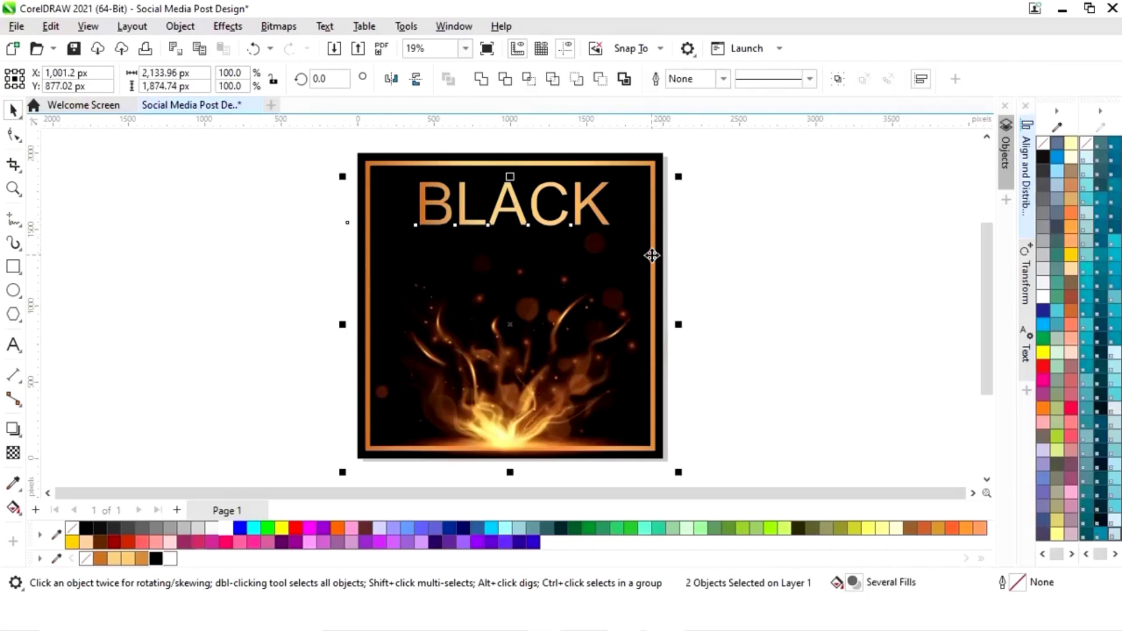
pyautogui.press('c')
pyautogui.click(748, 226)
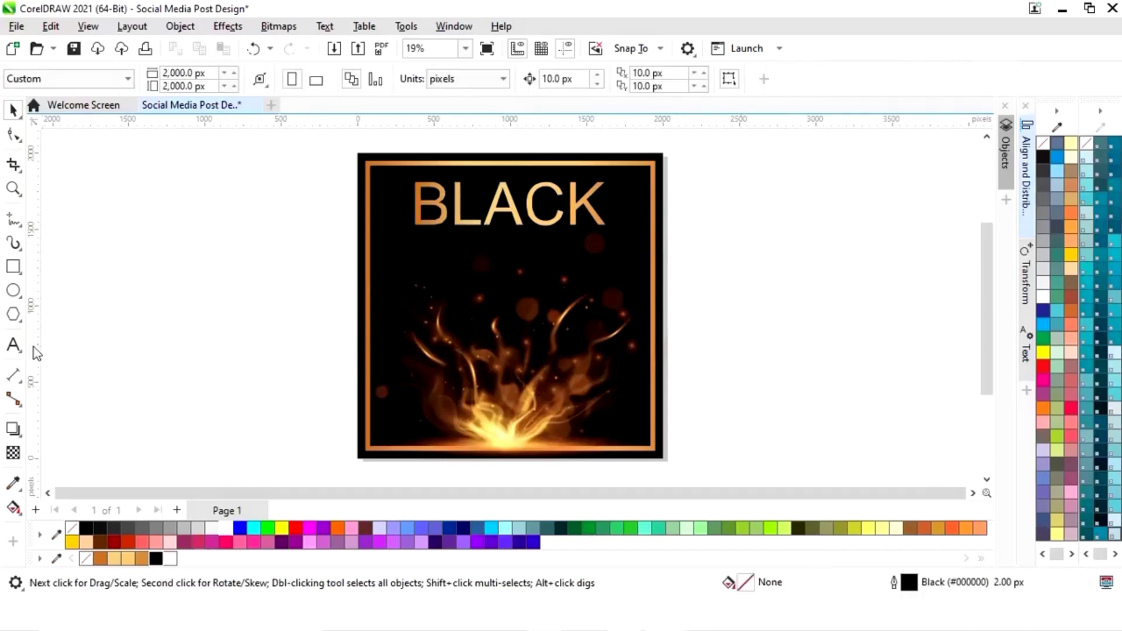
# Type FRIDAY in Windsor BT beside the design
pyautogui.click(12, 346)
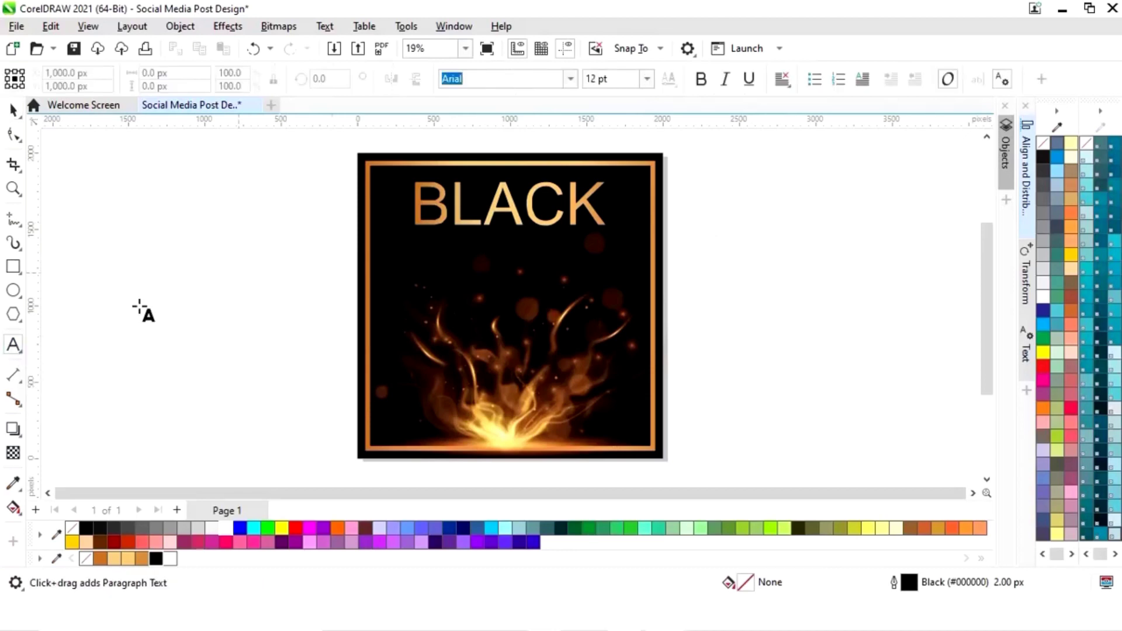
pyautogui.click(571, 82)
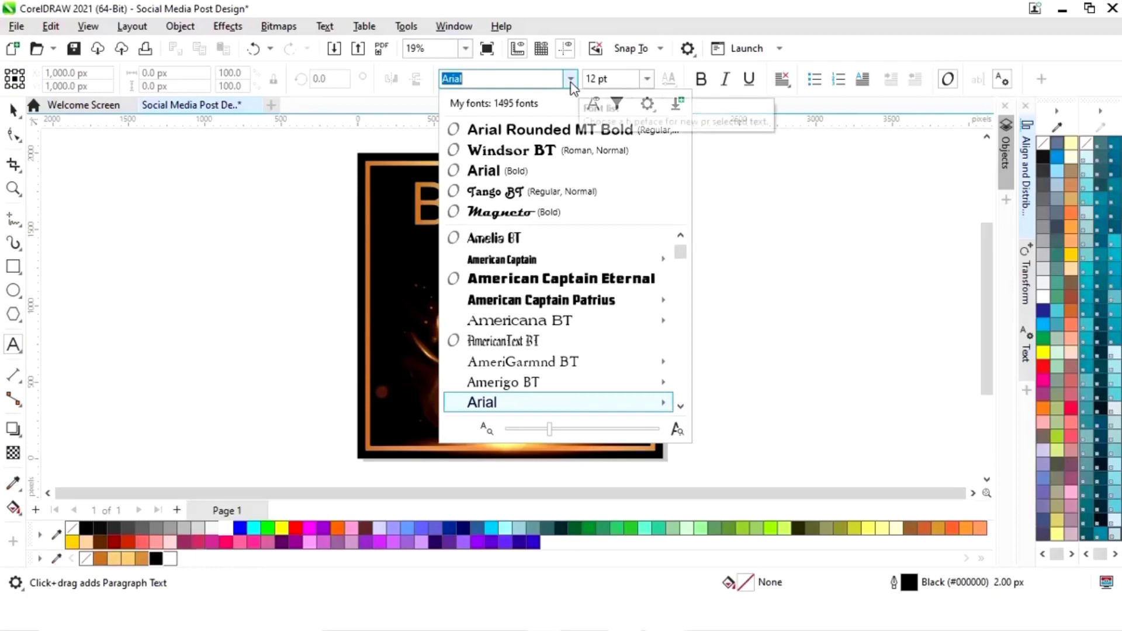
pyautogui.click(542, 152)
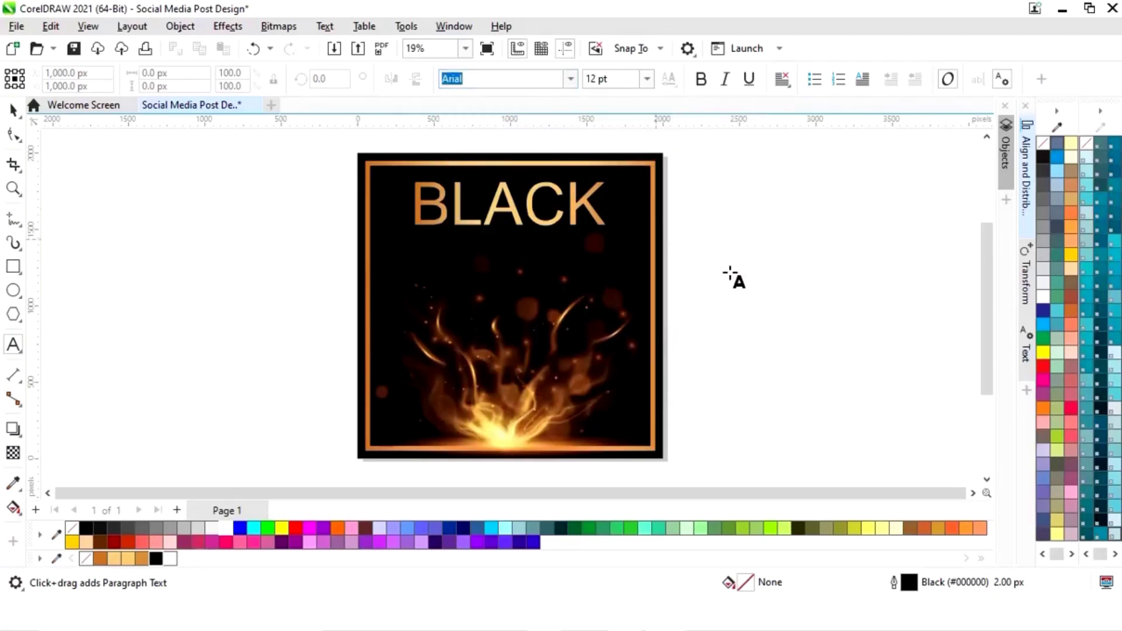
pyautogui.click(722, 279)
pyautogui.write('F')
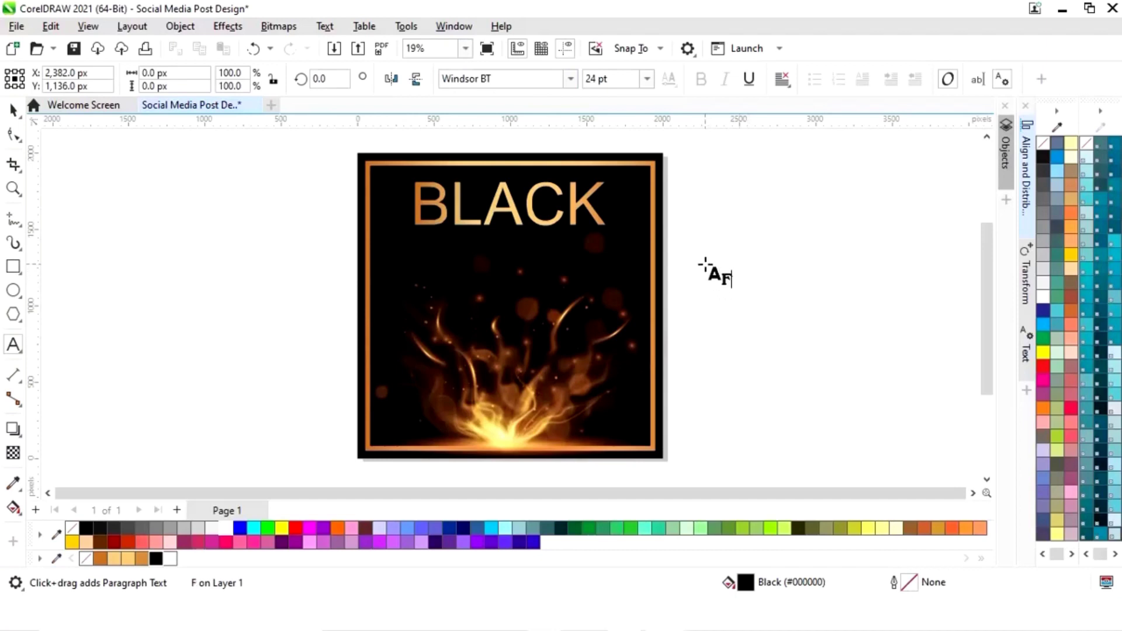
pyautogui.write('RIDAY')
# Make FRIDAY white, size it to about 59.2 pt, and centre it under BLACK
pyautogui.click(13, 111)
pyautogui.moveTo(790, 270); pyautogui.dragTo(491, 255)
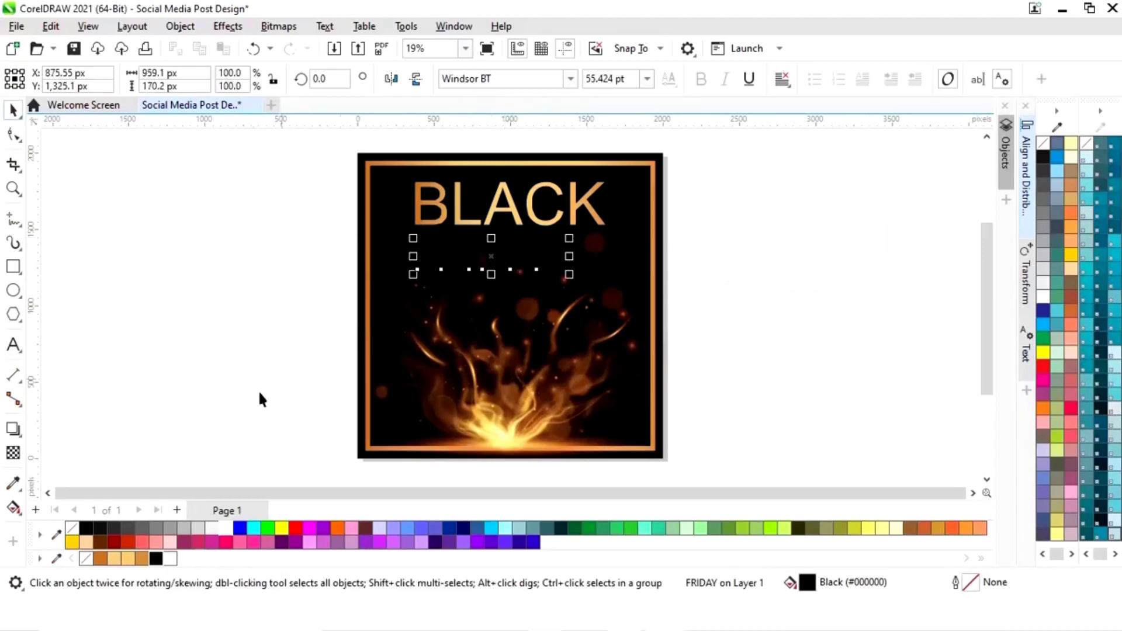
pyautogui.click(224, 528)
pyautogui.moveTo(491, 255); pyautogui.dragTo(510, 243)
pyautogui.moveTo(588, 226); pyautogui.dragTo(590, 235)
pyautogui.press('Left')
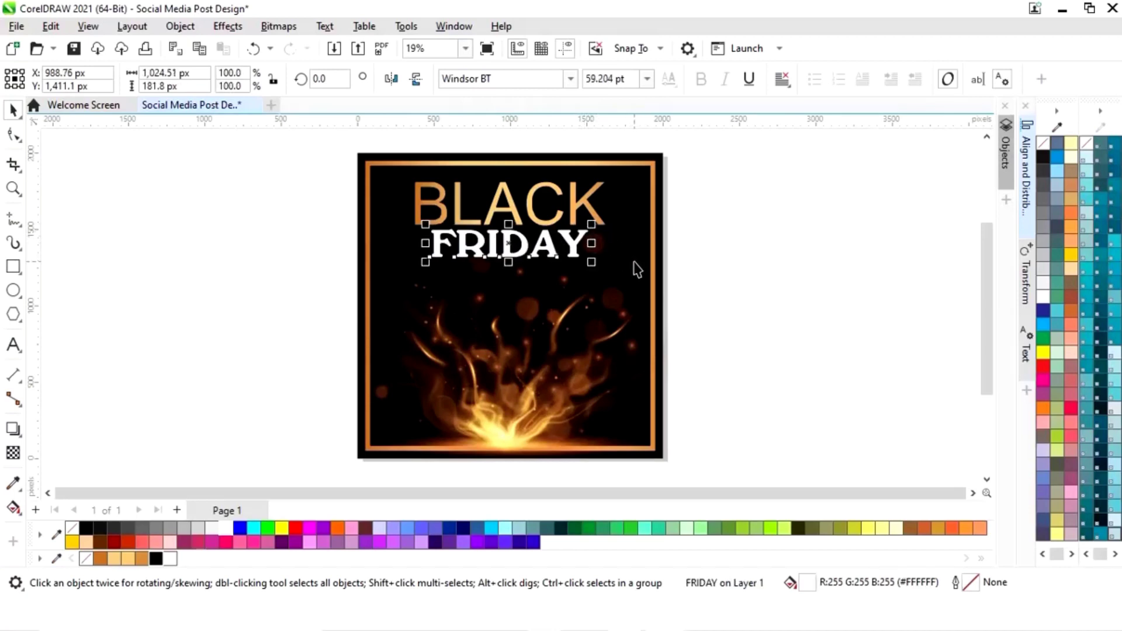
pyautogui.keyDown('shift'); pyautogui.click(577, 215); pyautogui.keyUp('shift')
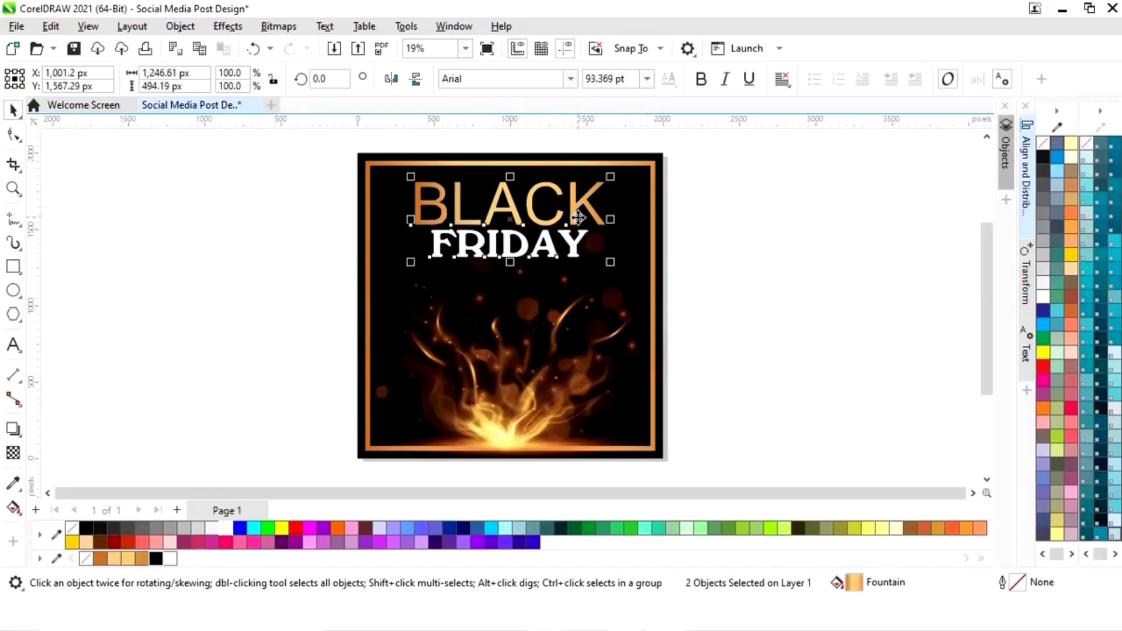
pyautogui.click(724, 236)
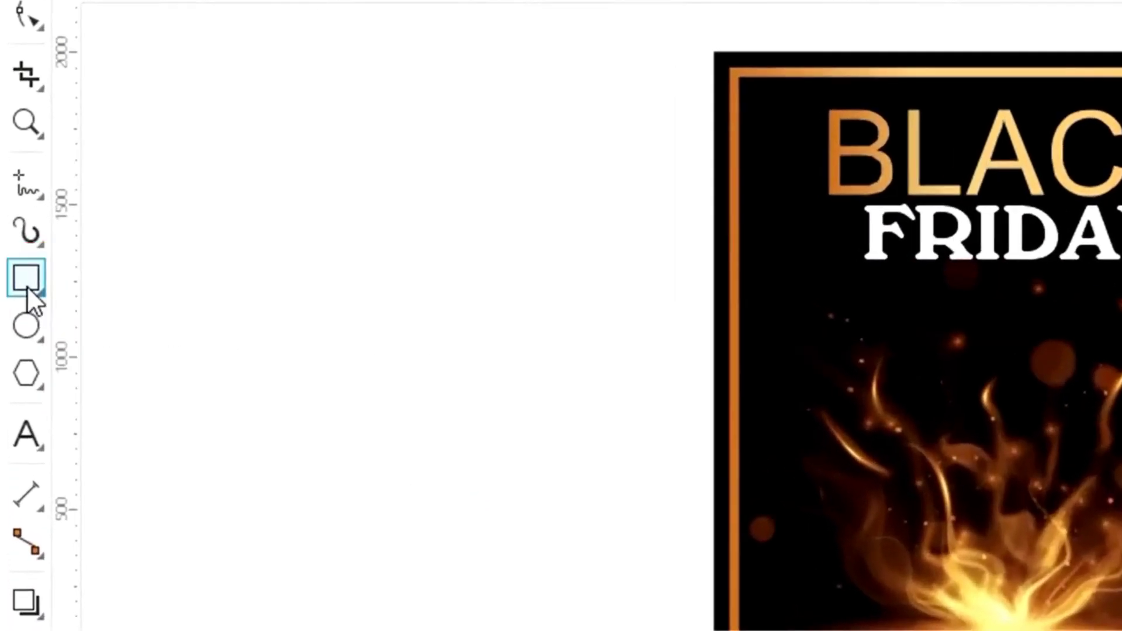
# Draw a rectangle around BLACK FRIDAY and give it a white outline
pyautogui.click(12, 266)
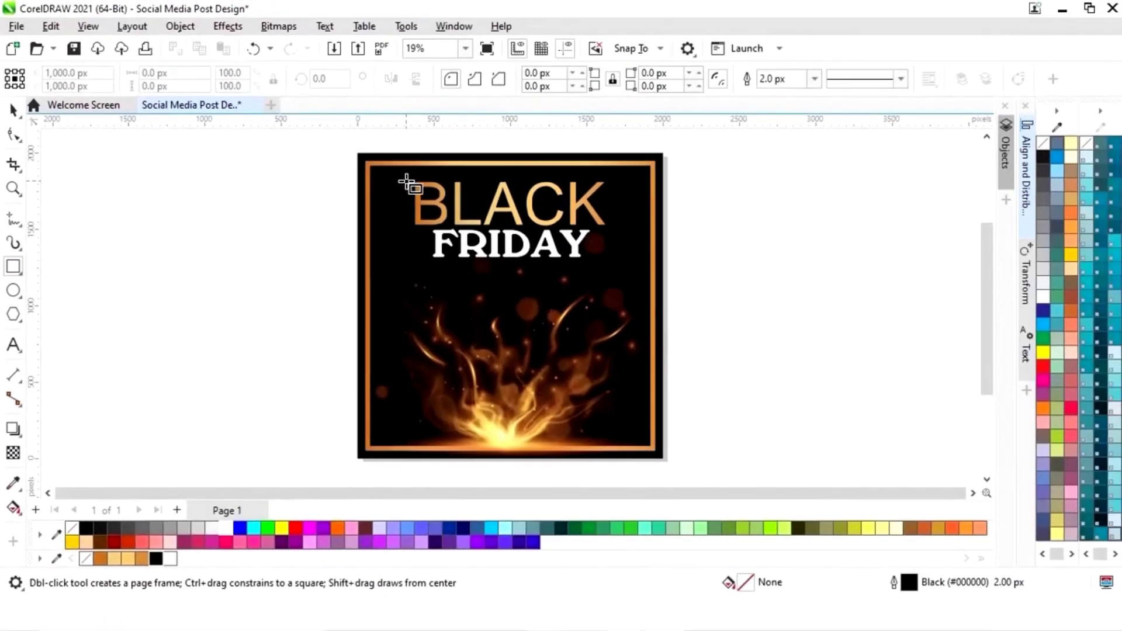
pyautogui.moveTo(407, 181); pyautogui.dragTo(614, 243)
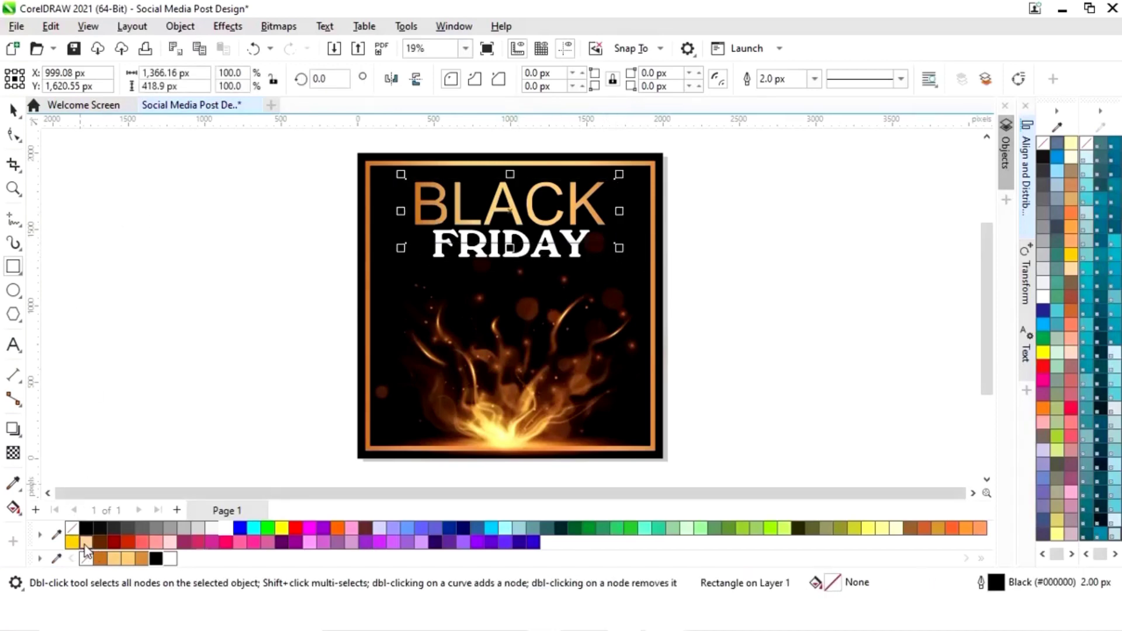
pyautogui.rightClick(226, 528)
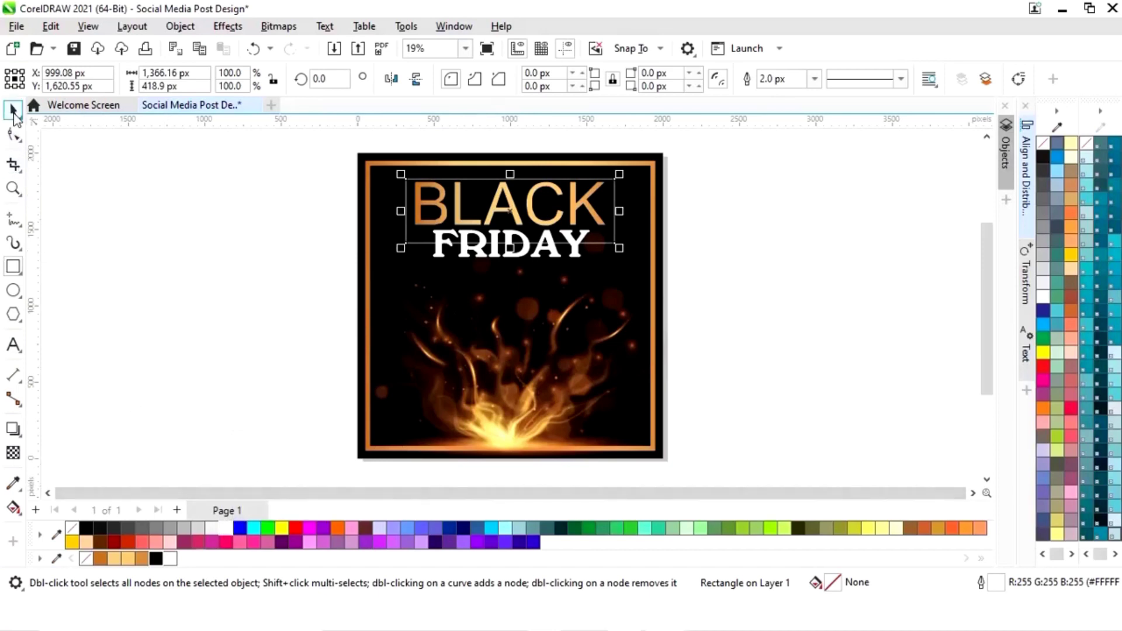
# Move the rectangle down over the upper flames and convert it to curves
pyautogui.click(14, 110)
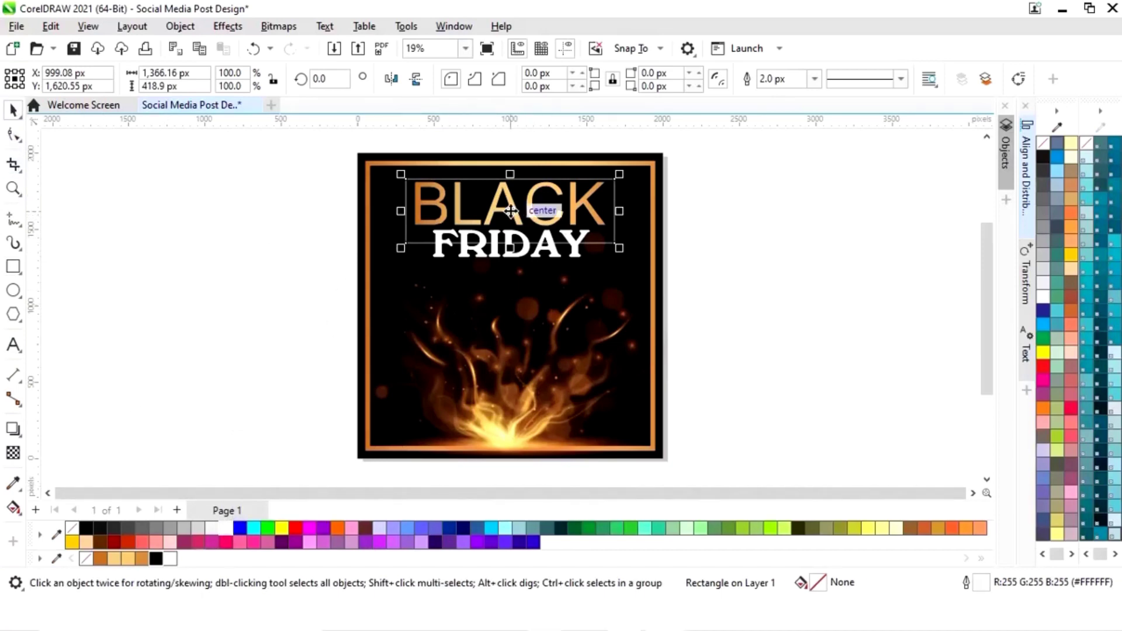
pyautogui.moveTo(508, 210); pyautogui.dragTo(530, 319)
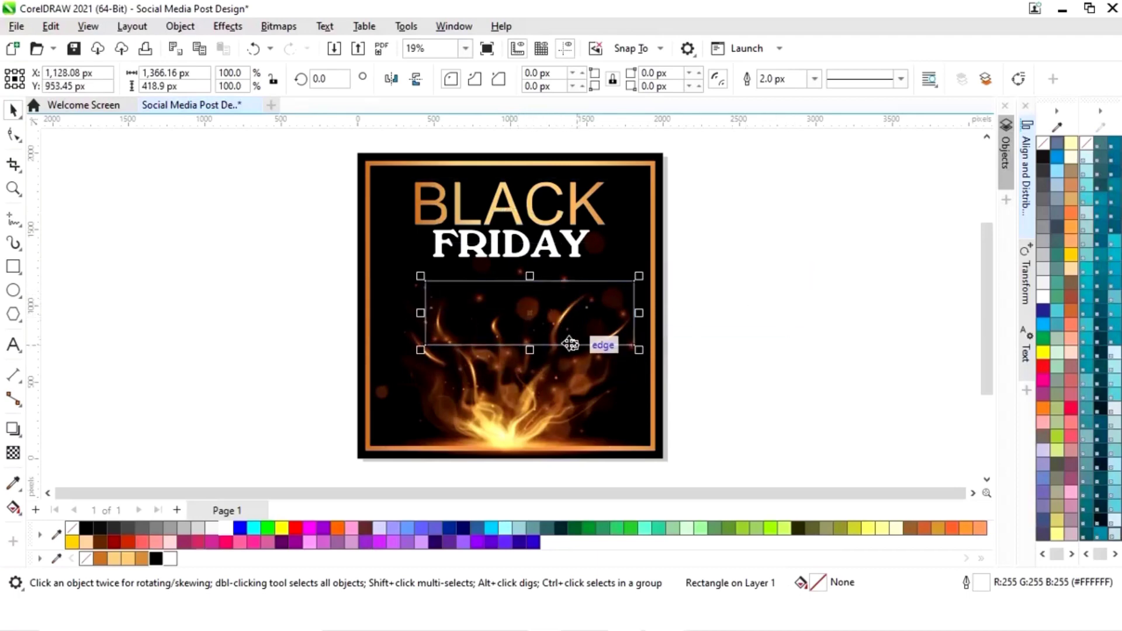
pyautogui.rightClick(531, 323)
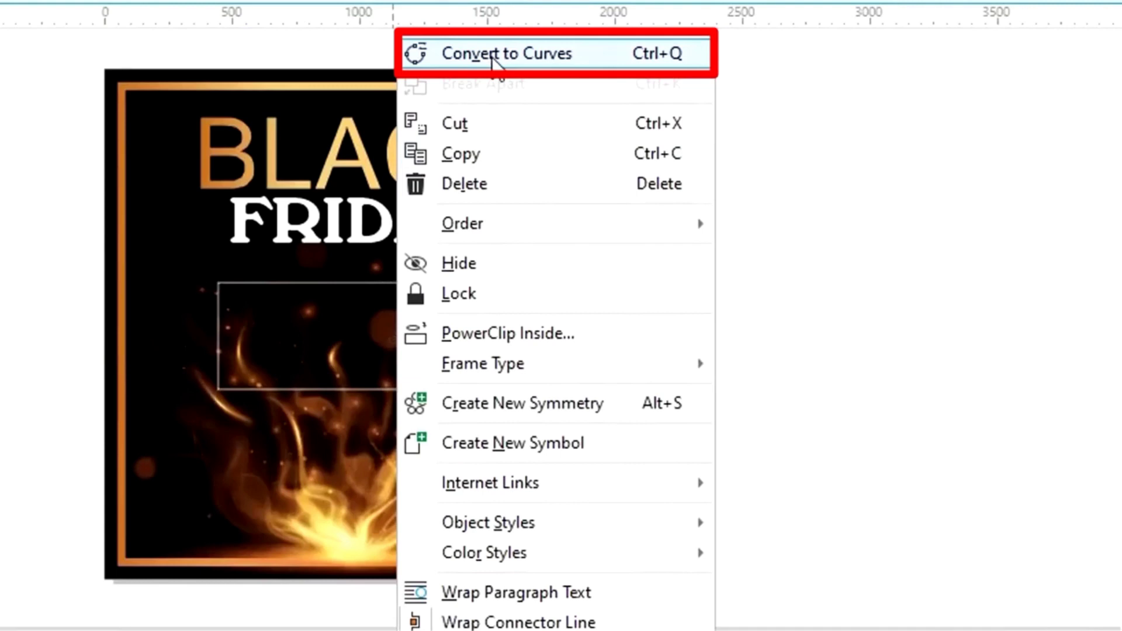
pyautogui.click(492, 56)
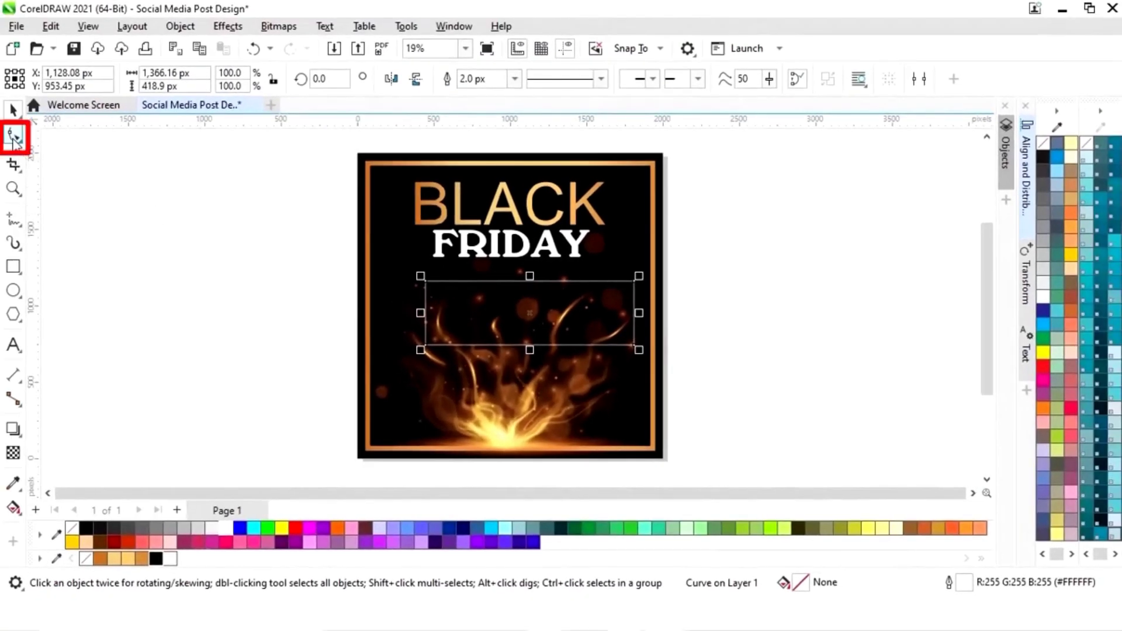
# Add a node mid-way along the bottom edge, split it there, and pull the ends apart into a gap
pyautogui.click(13, 135)
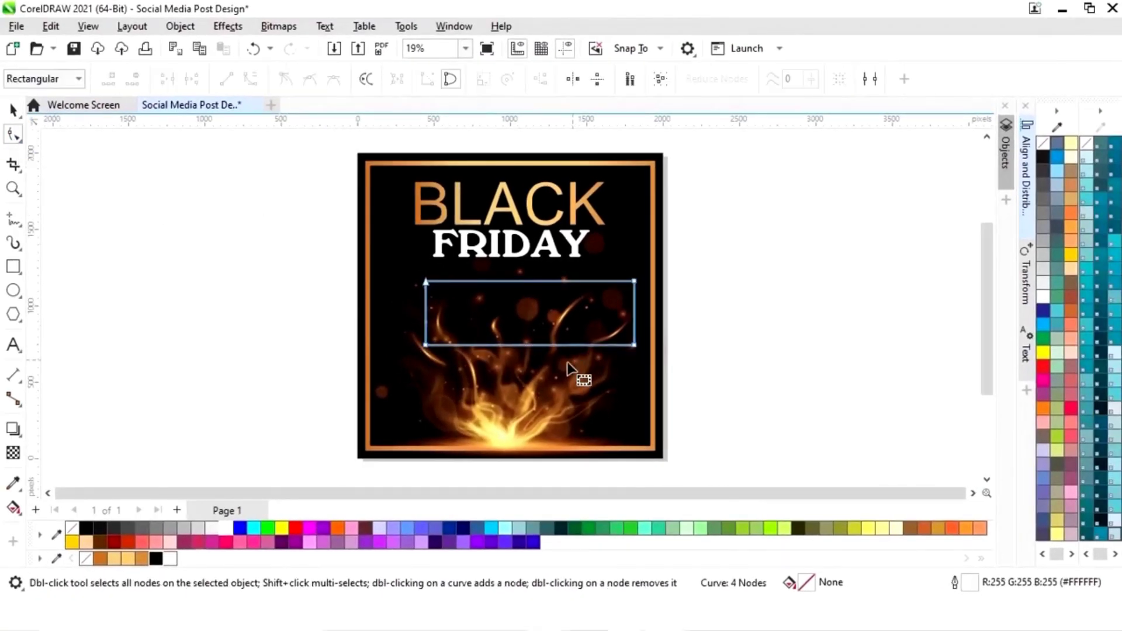
pyautogui.click(526, 345)
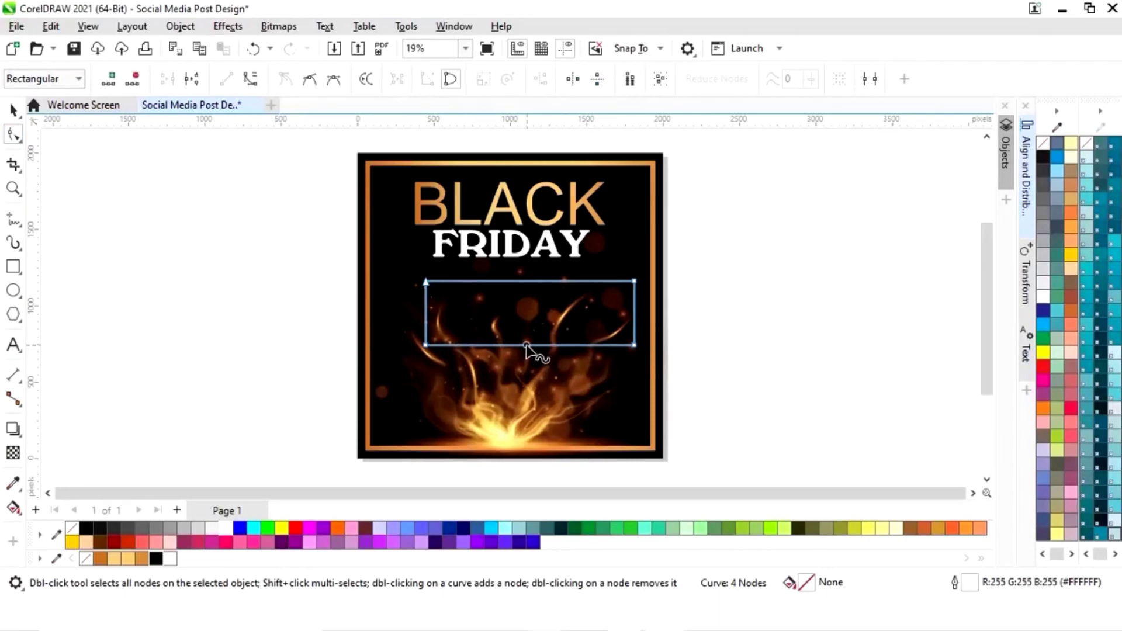
pyautogui.rightClick(526, 345)
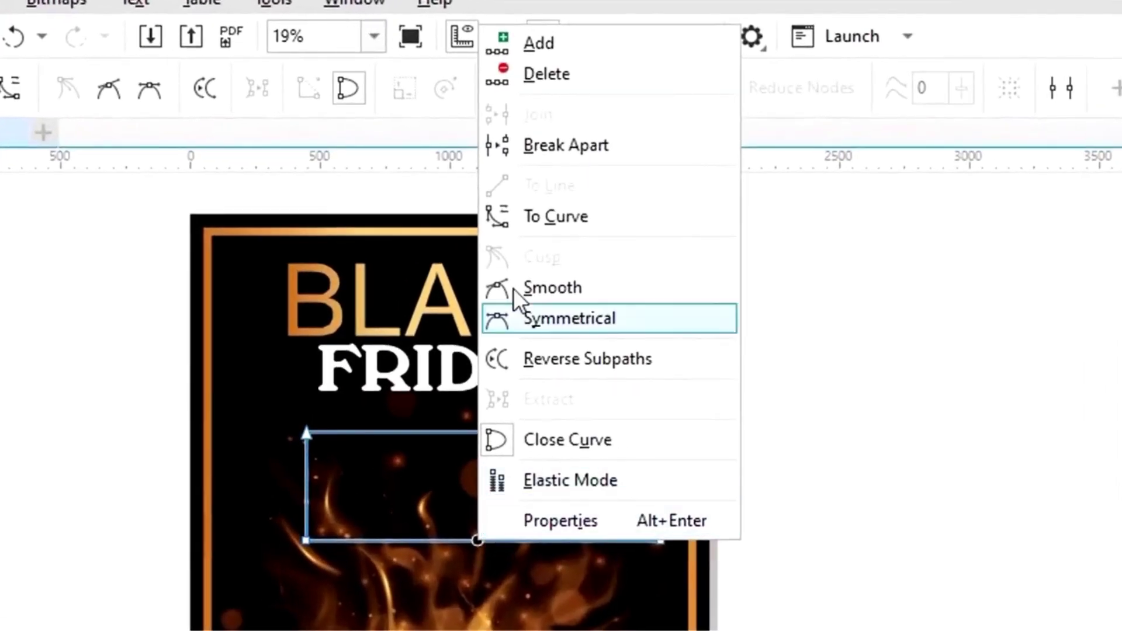
pyautogui.click(538, 44)
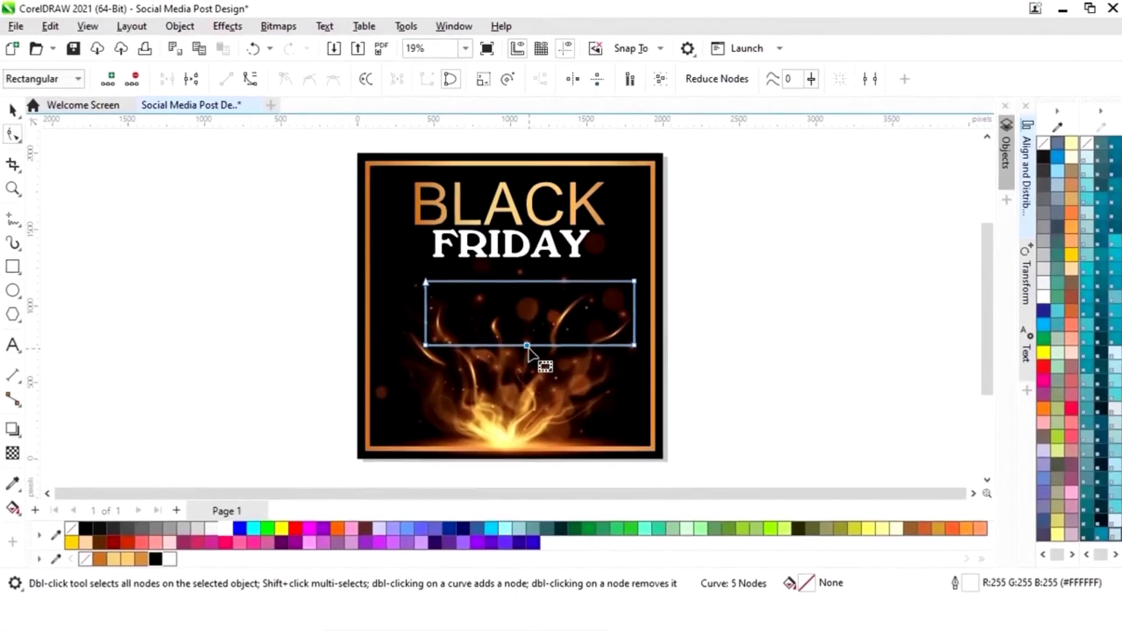
pyautogui.rightClick(526, 345)
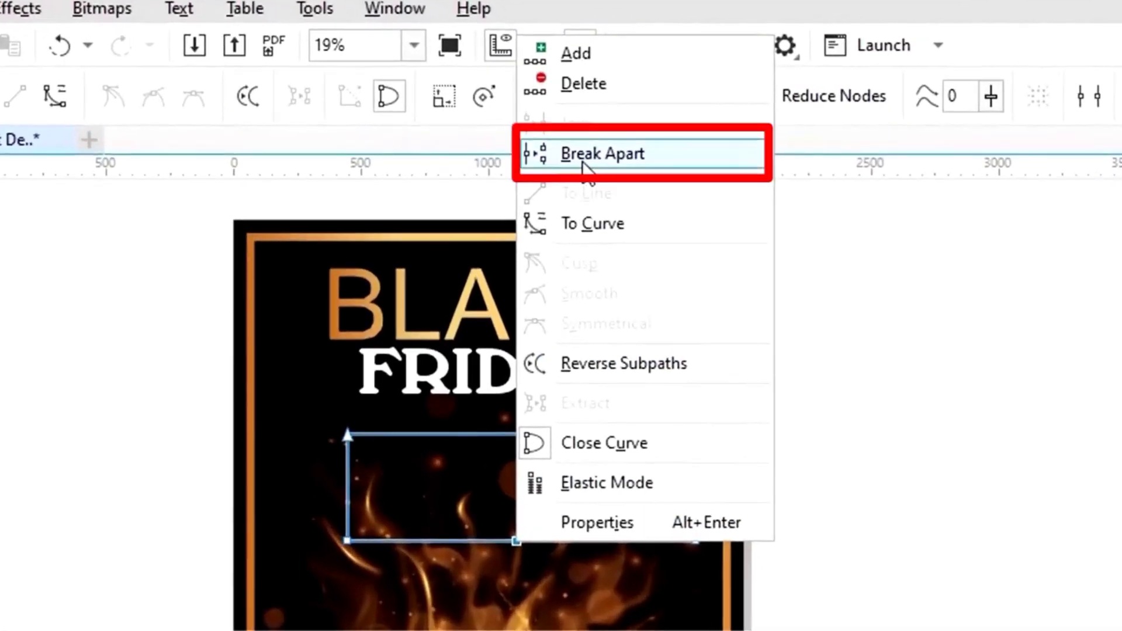
pyautogui.click(584, 154)
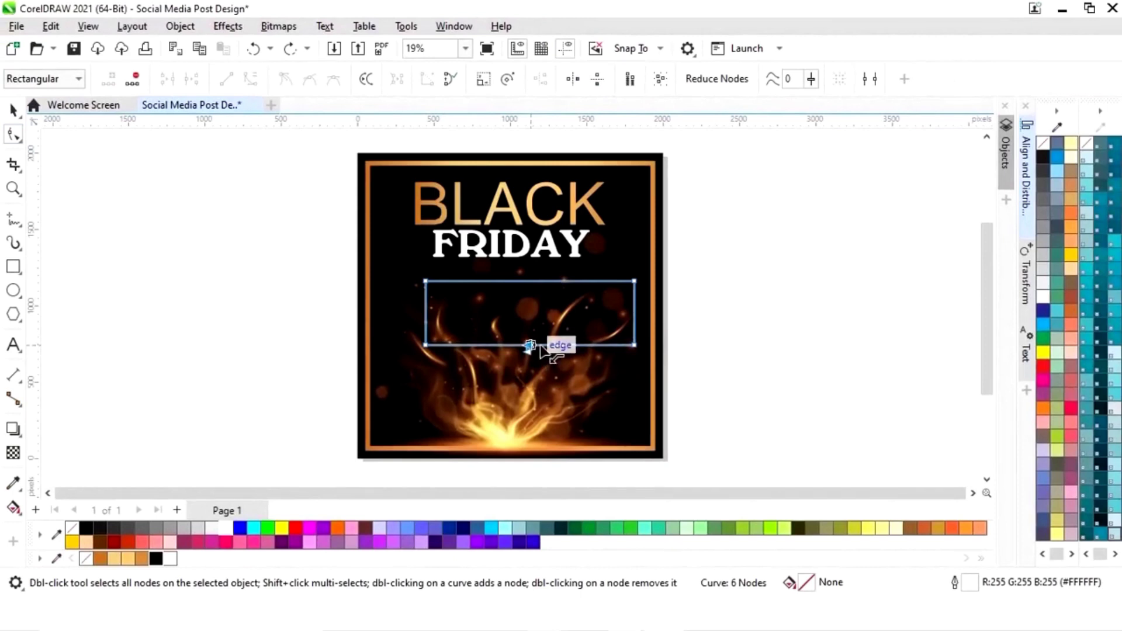
pyautogui.moveTo(540, 345); pyautogui.dragTo(585, 345)
pyautogui.moveTo(499, 345); pyautogui.dragTo(467, 345)
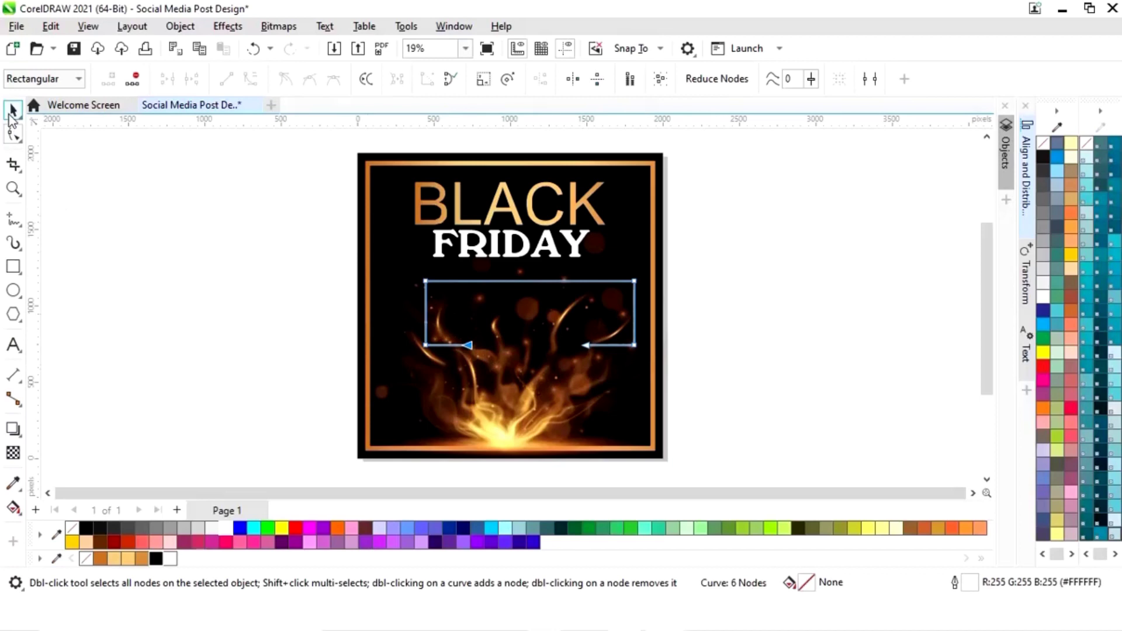
pyautogui.click(11, 113)
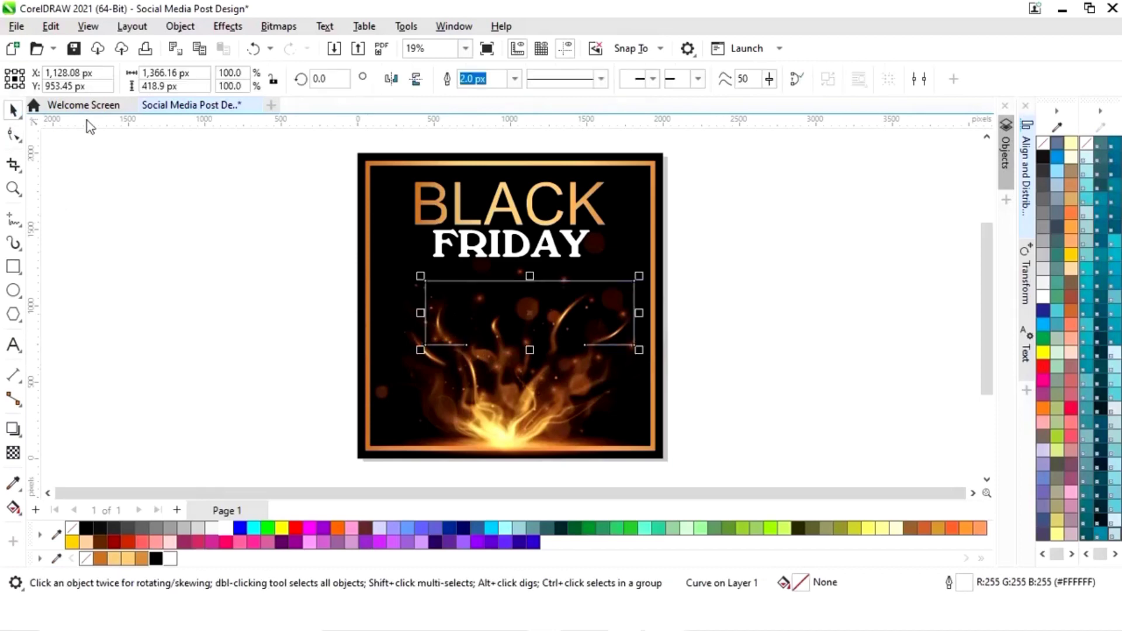
# Give the bracket frame a 16 px outline and move it up around BLACK FRIDAY
pyautogui.click(510, 83)
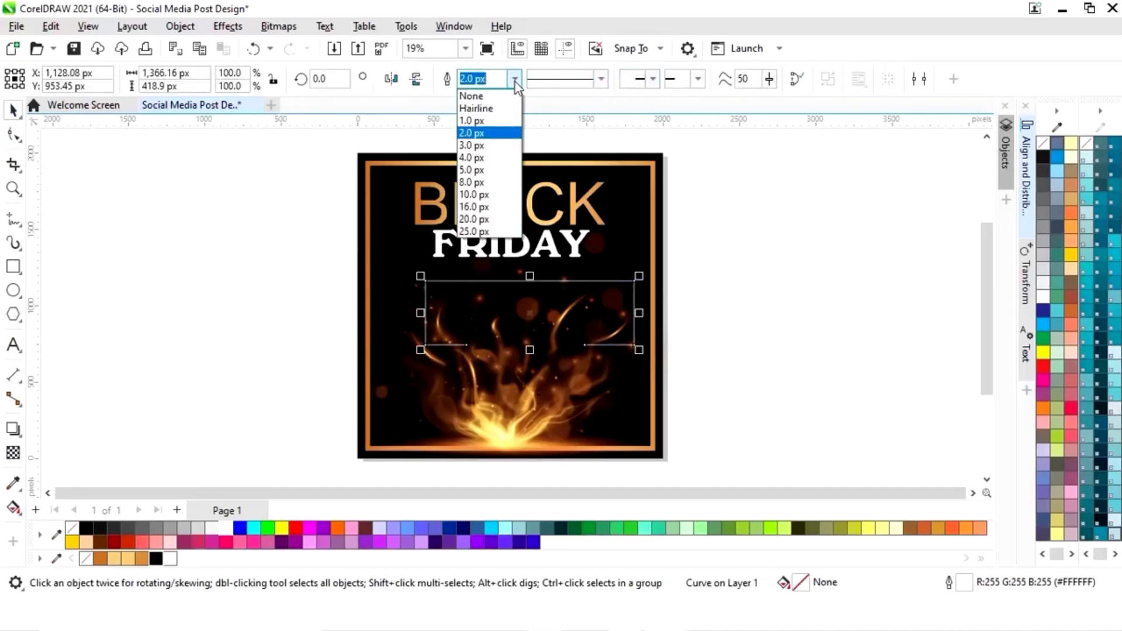
pyautogui.click(490, 195)
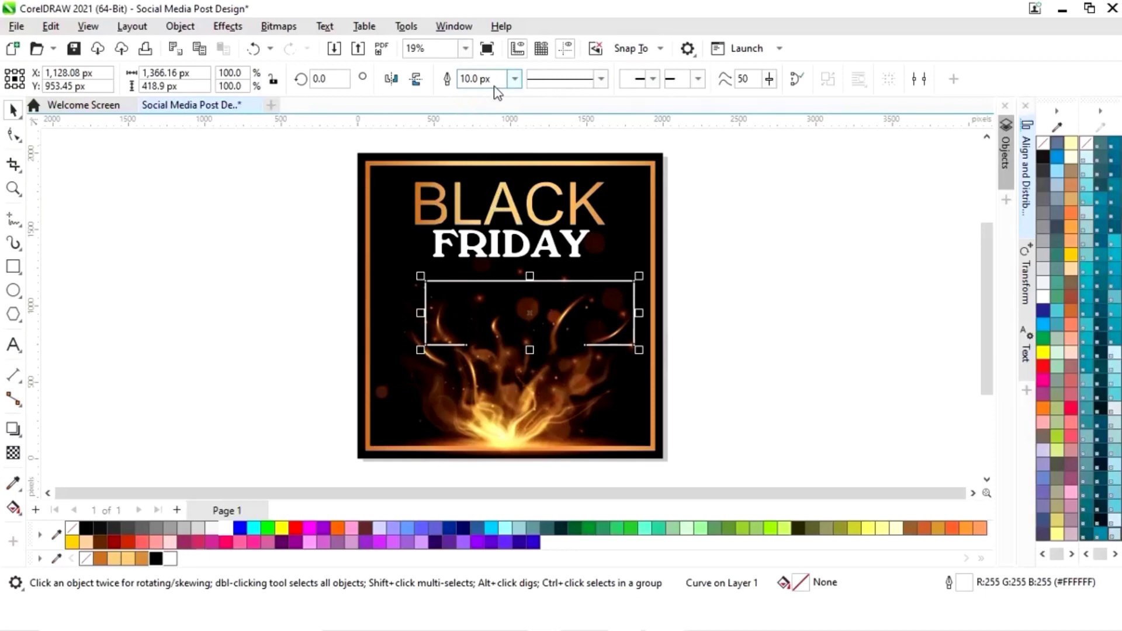
pyautogui.click(515, 82)
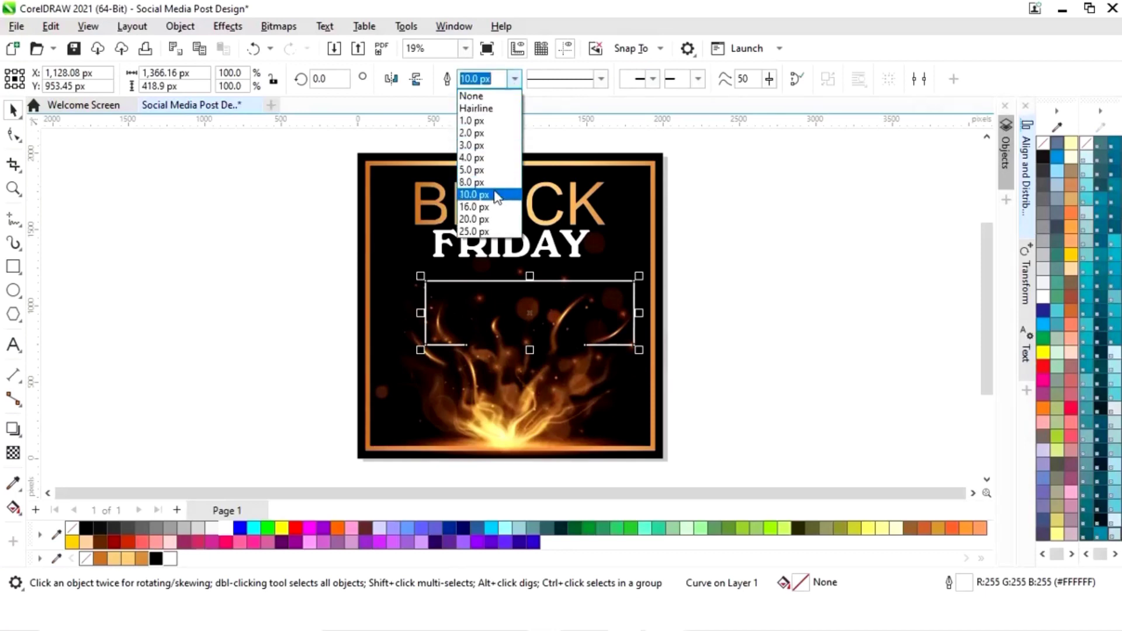
pyautogui.click(476, 205)
pyautogui.moveTo(551, 284); pyautogui.dragTo(513, 253)
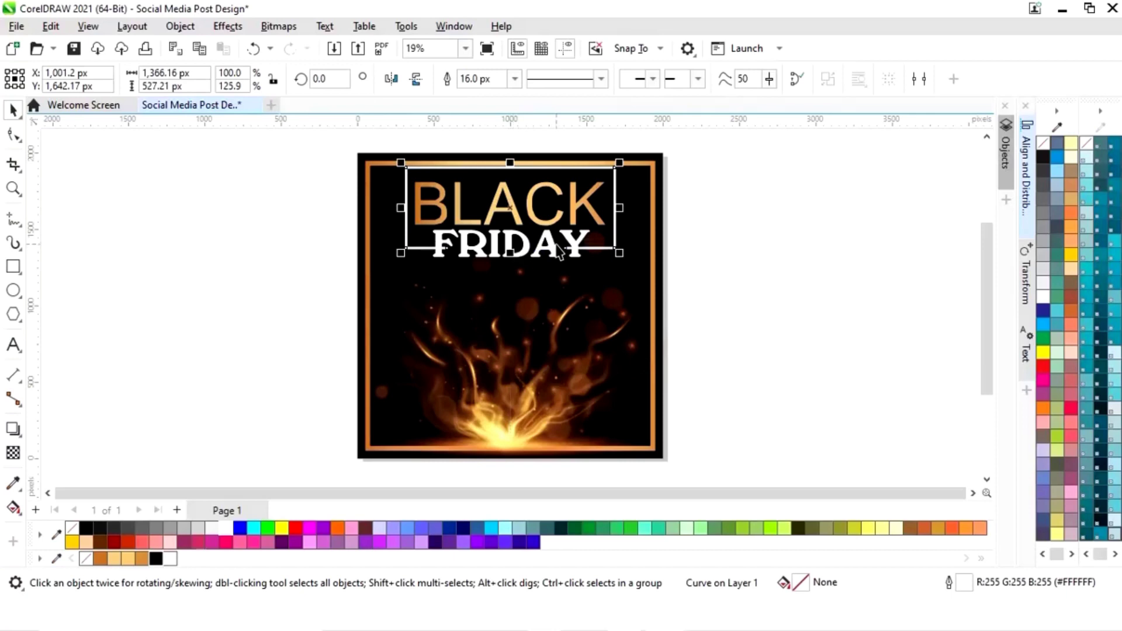
# Undo the frame's stretch and reposition the bottom-gap nodes so the opening fits around FRIDAY
pyautogui.hotkey('ctrl', 'z')
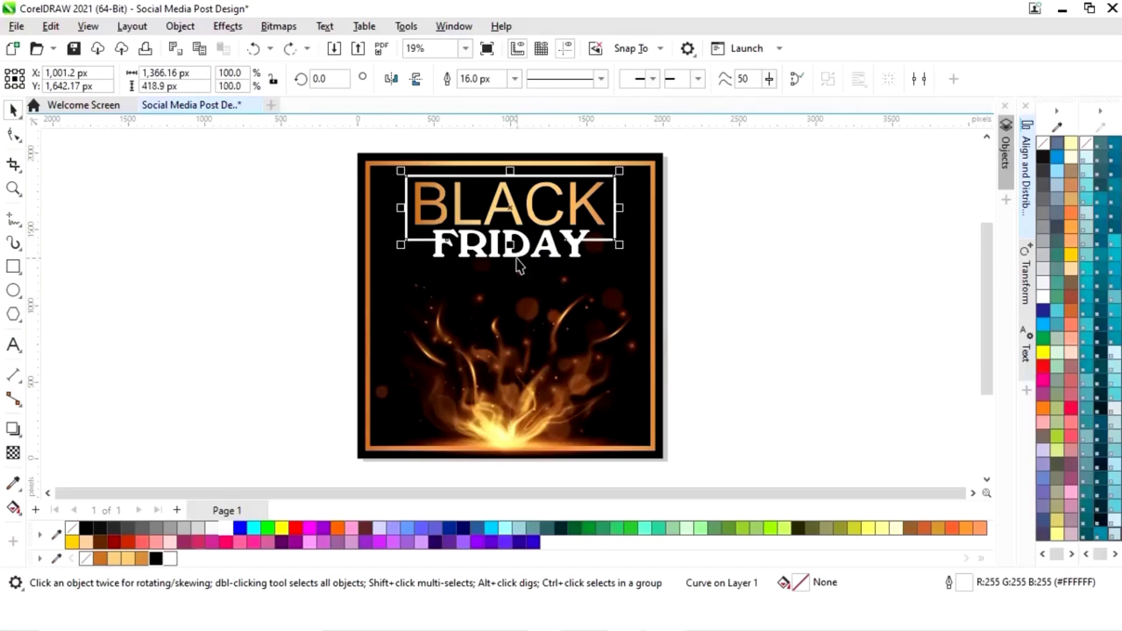
pyautogui.press('z')
pyautogui.moveTo(388, 157); pyautogui.dragTo(664, 277)
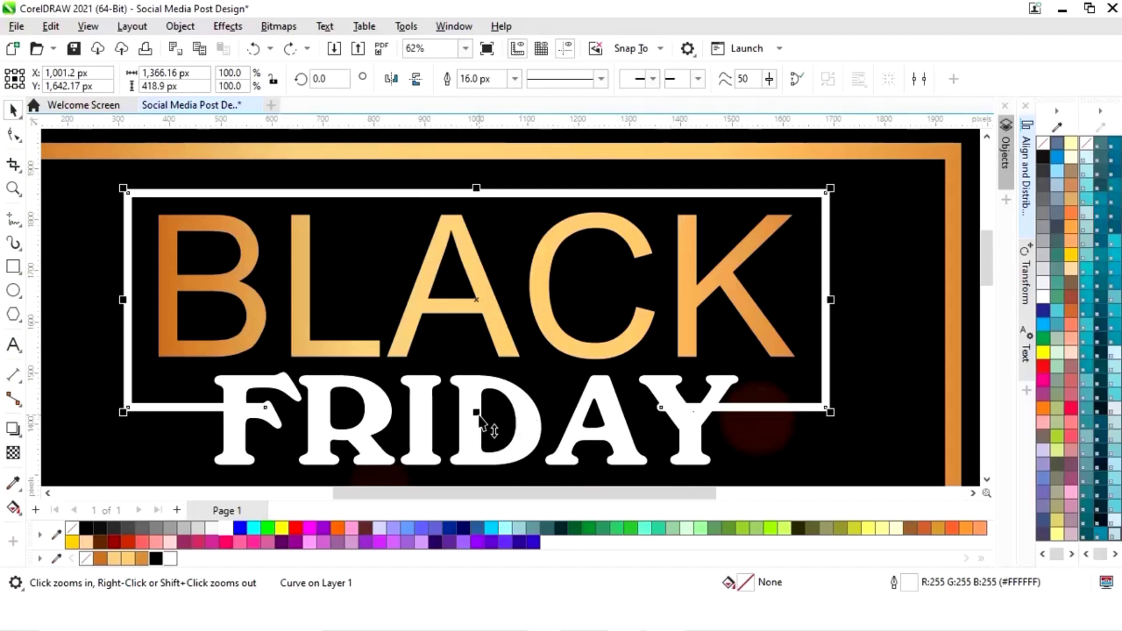
pyautogui.moveTo(476, 413); pyautogui.dragTo(481, 425)
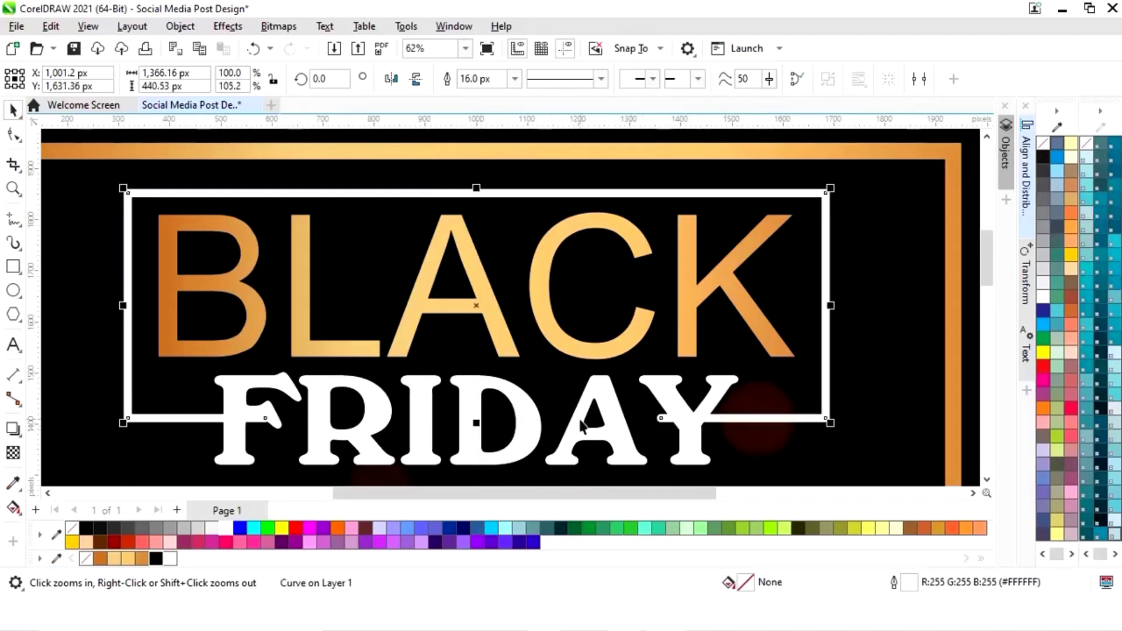
pyautogui.click(14, 136)
pyautogui.moveTo(661, 417); pyautogui.dragTo(699, 418)
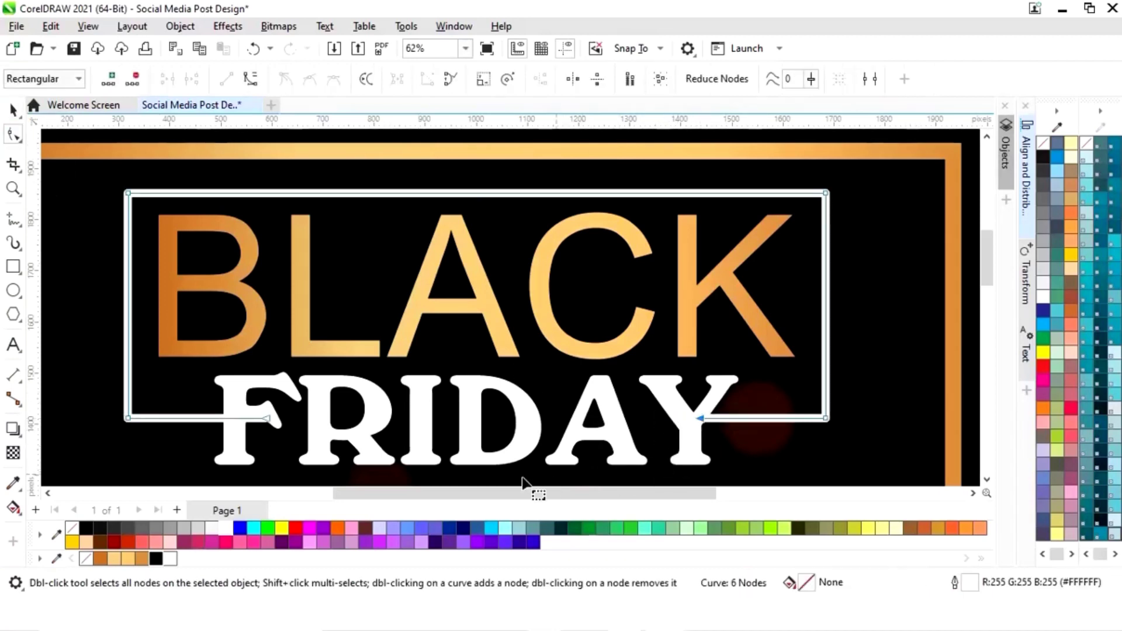
pyautogui.moveTo(266, 418); pyautogui.dragTo(233, 417)
pyautogui.moveTo(699, 418); pyautogui.dragTo(691, 419)
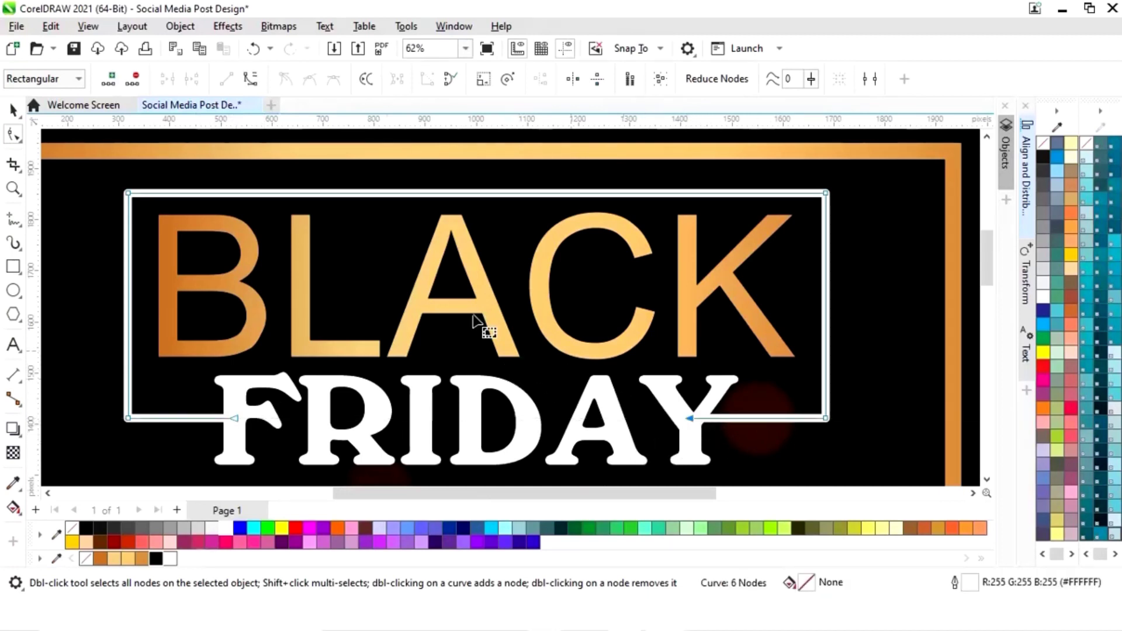
pyautogui.click(12, 110)
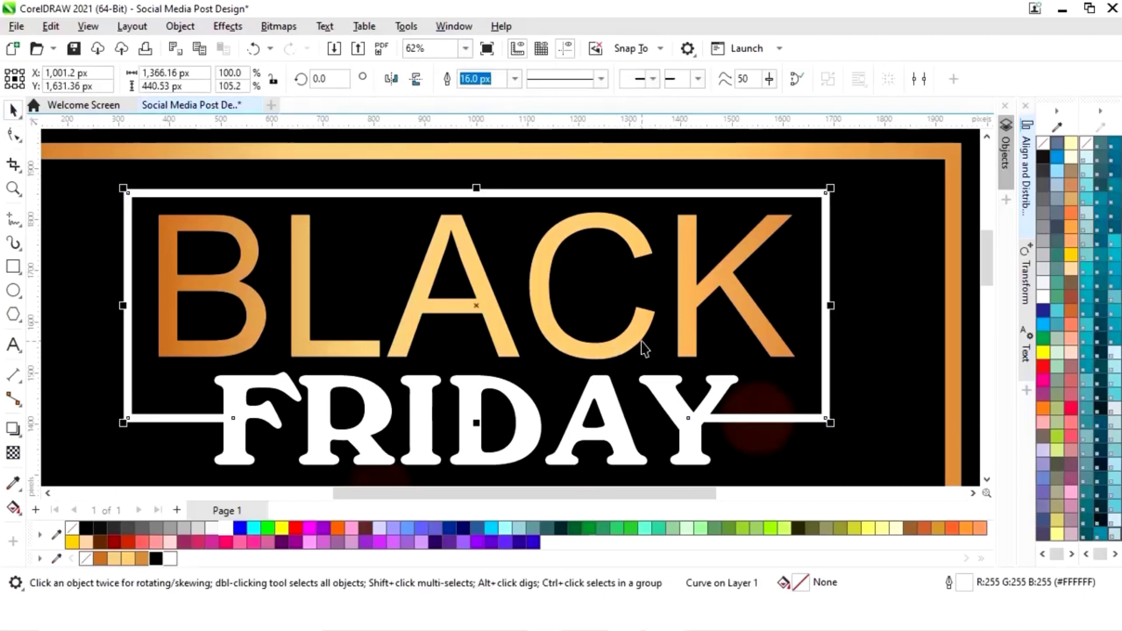
# Select the bracket frame around BLACK and give it a thinner outline width
pyautogui.hotkey('shift', 'F4')
pyautogui.click(800, 298)
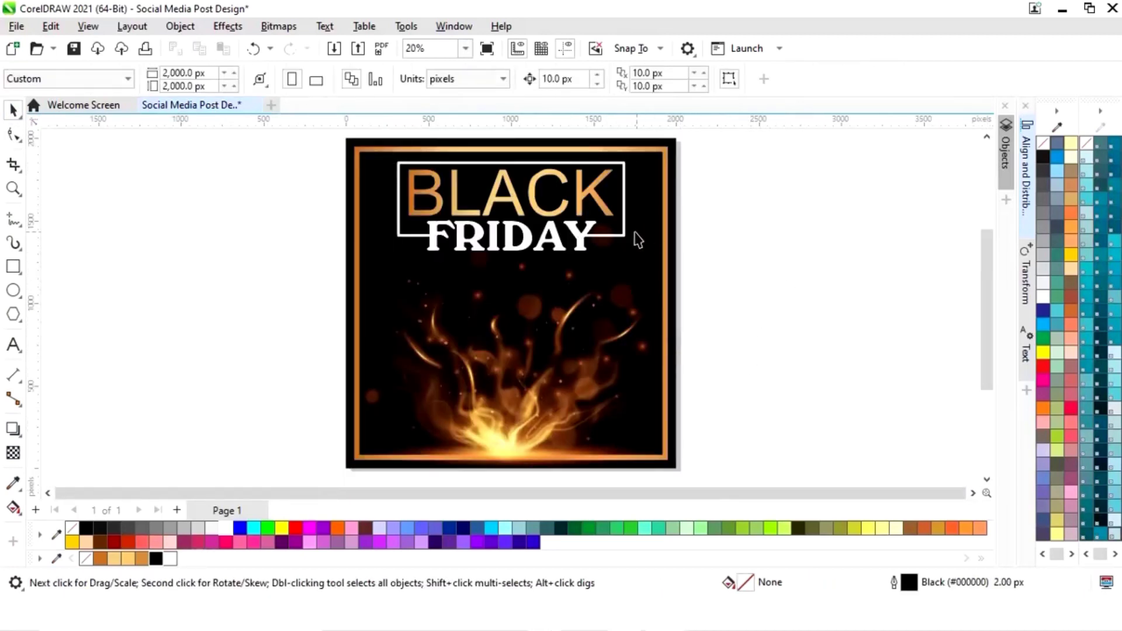
pyautogui.click(623, 237)
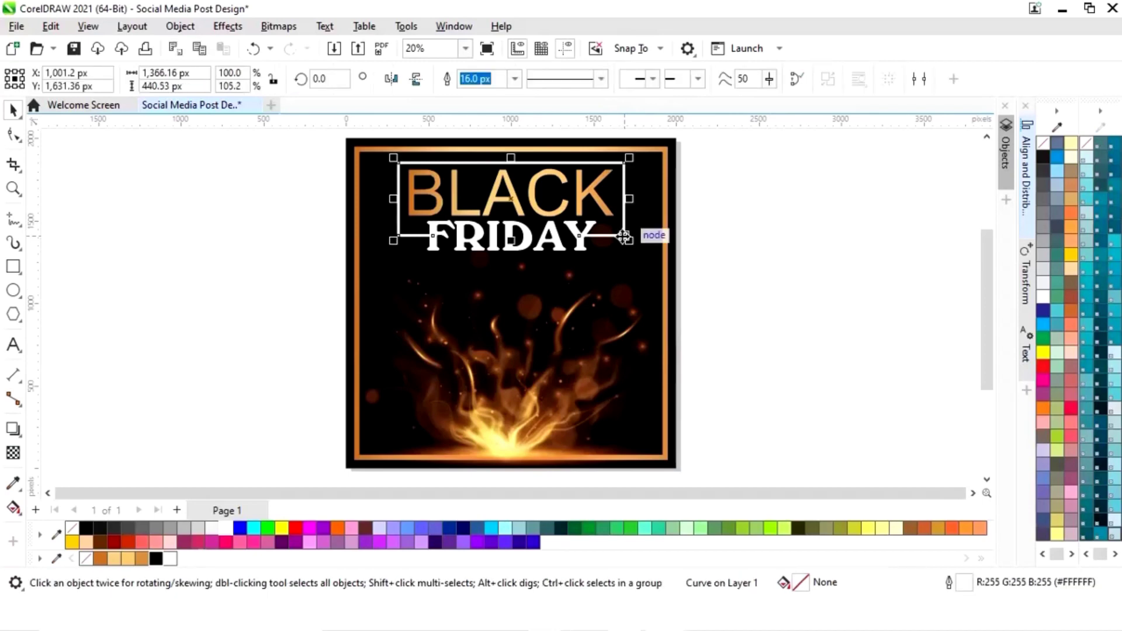
pyautogui.click(513, 79)
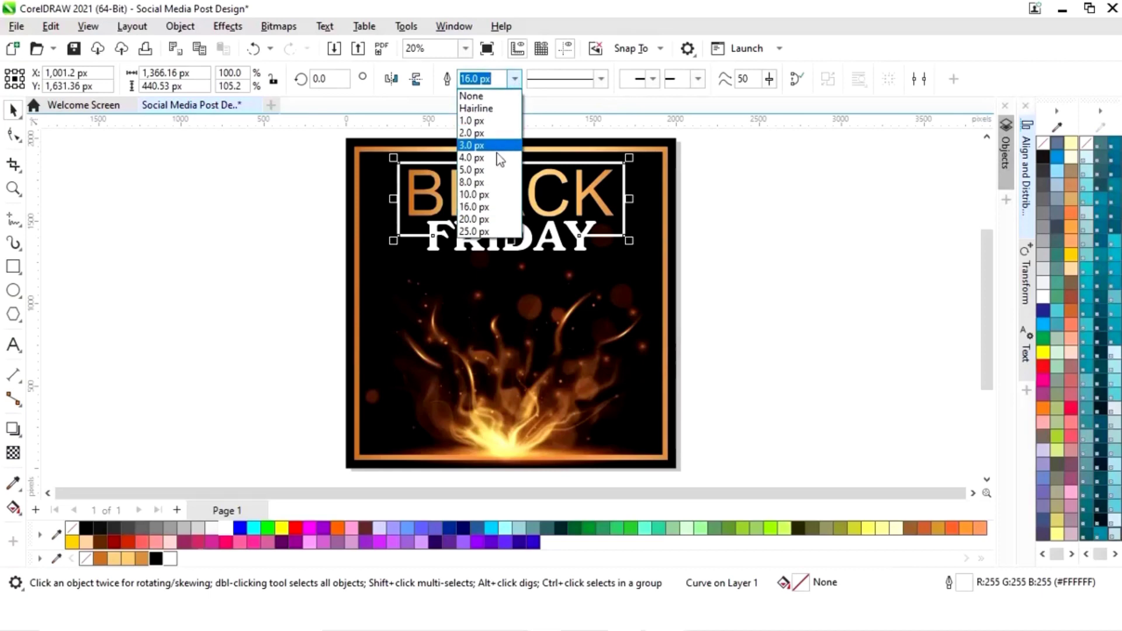
pyautogui.click(510, 196)
pyautogui.click(757, 211)
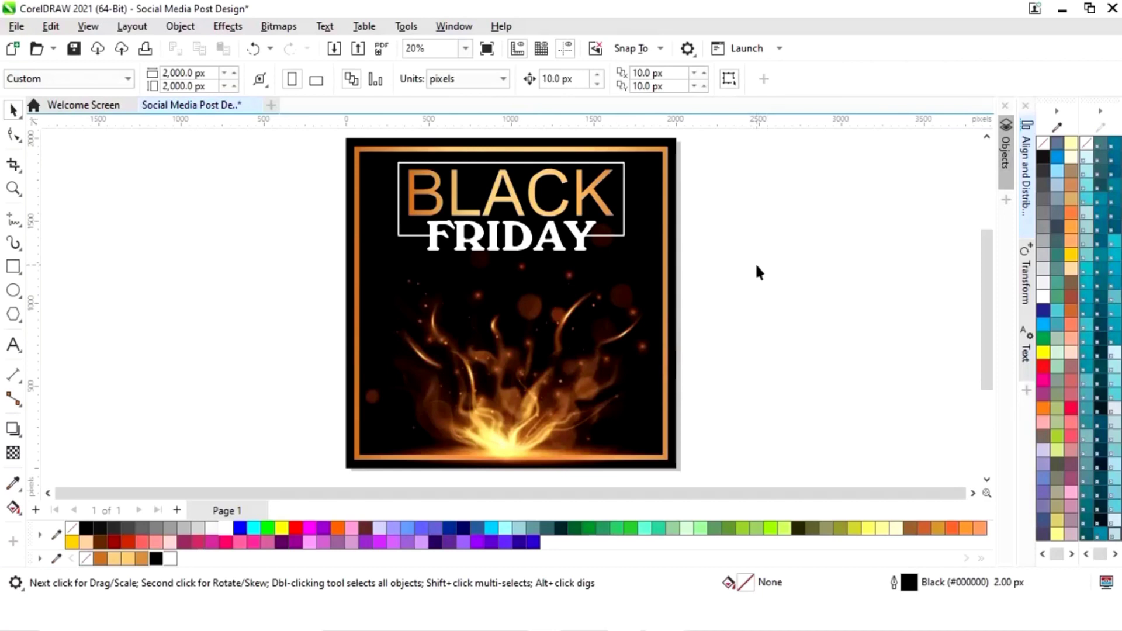
# Type the text SUPER beside the page, set it in Arial, and enlarge it
pyautogui.click(14, 344)
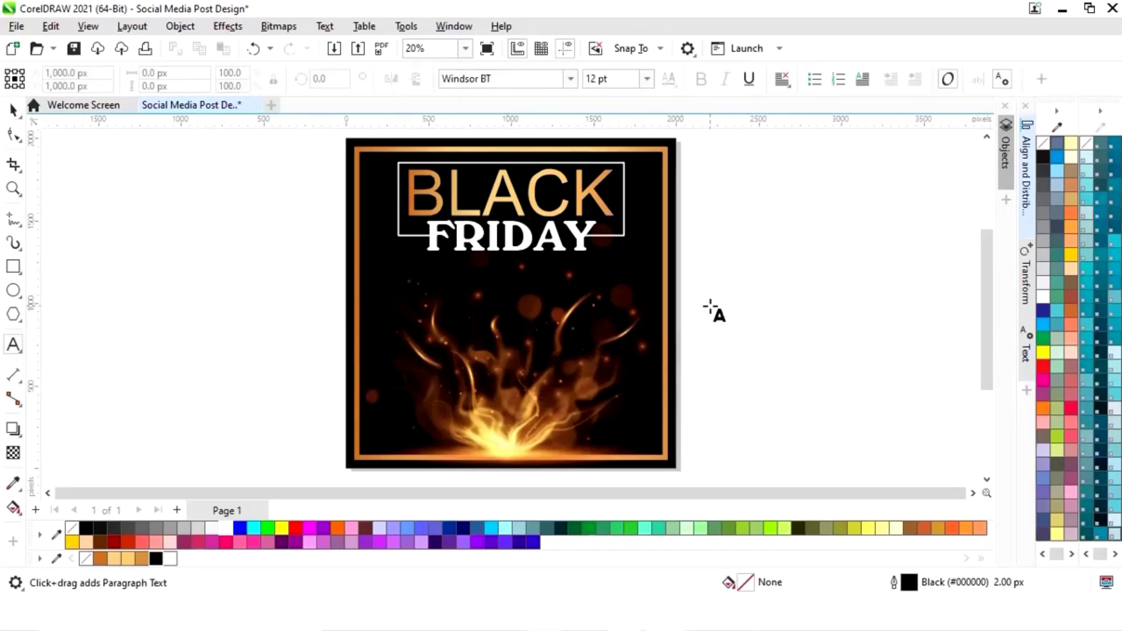
pyautogui.click(710, 306)
pyautogui.write('SUPE')
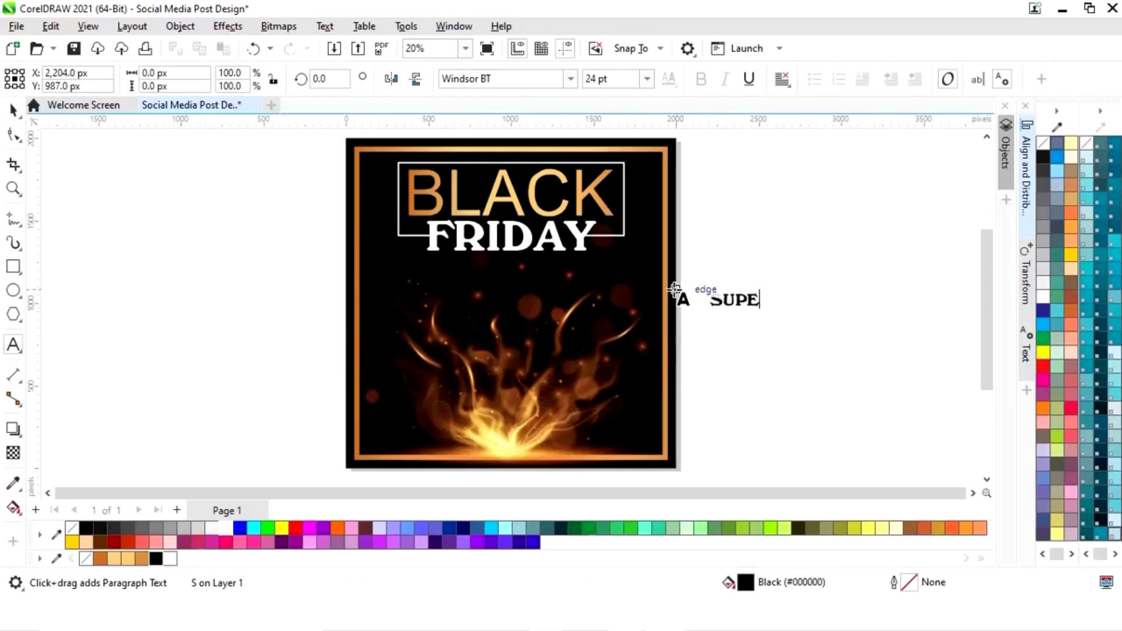
pyautogui.write('R')
pyautogui.click(13, 109)
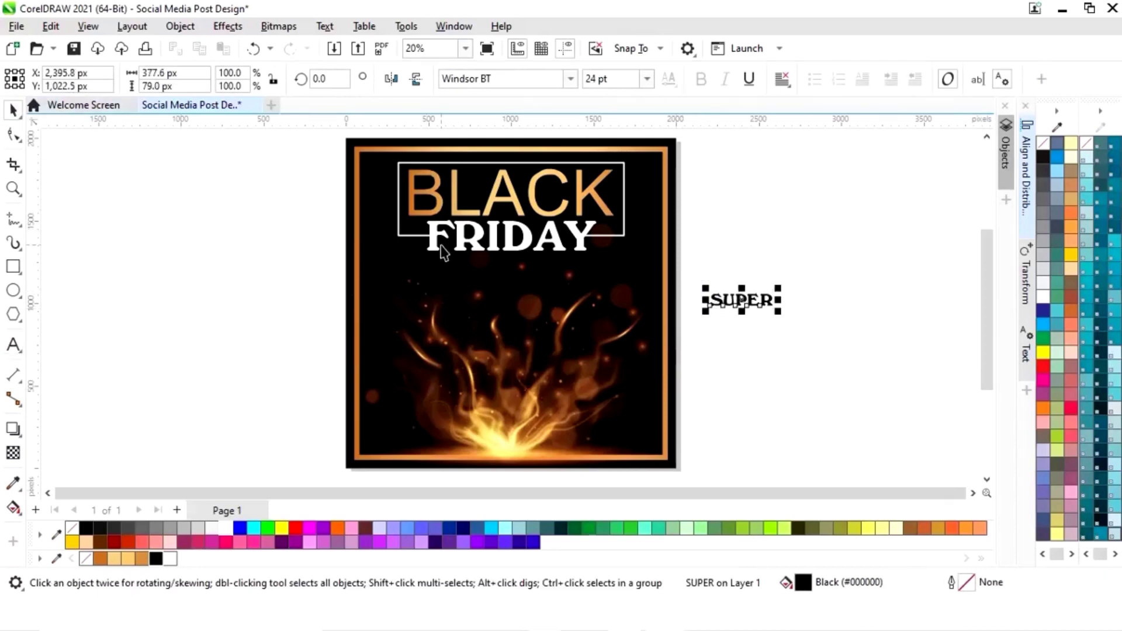
pyautogui.click(571, 78)
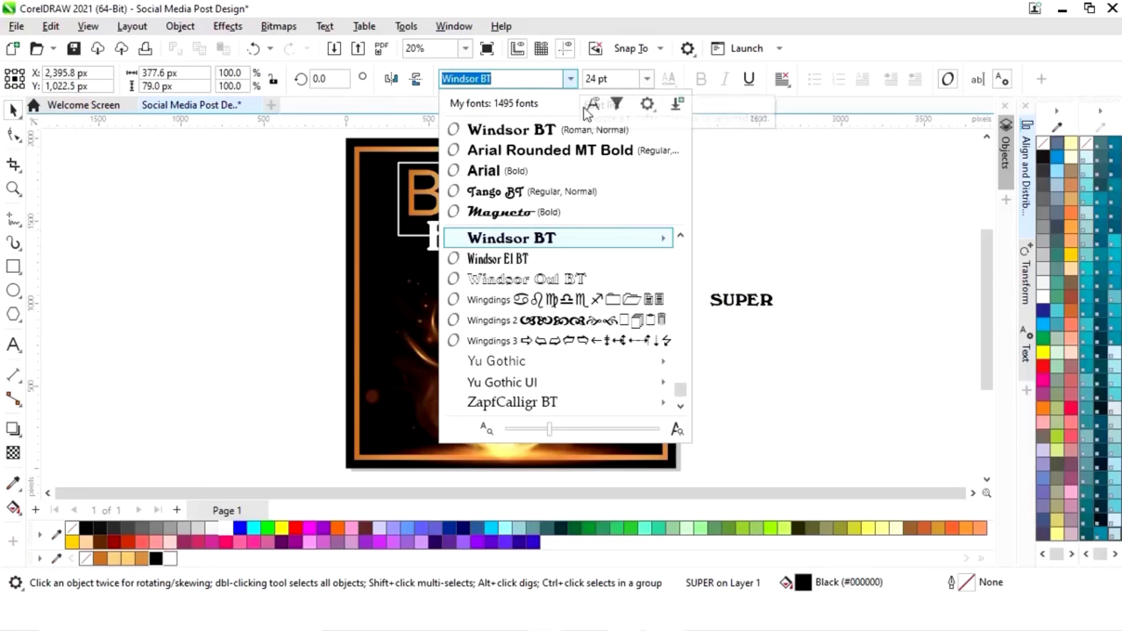
pyautogui.click(508, 171)
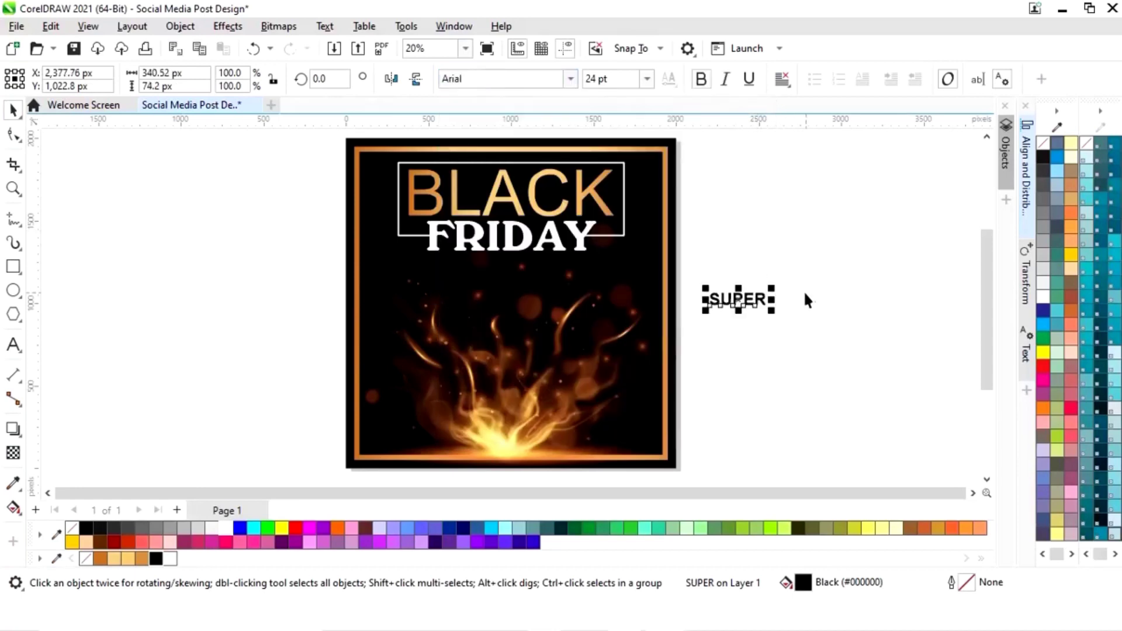
pyautogui.moveTo(772, 288); pyautogui.dragTo(818, 282)
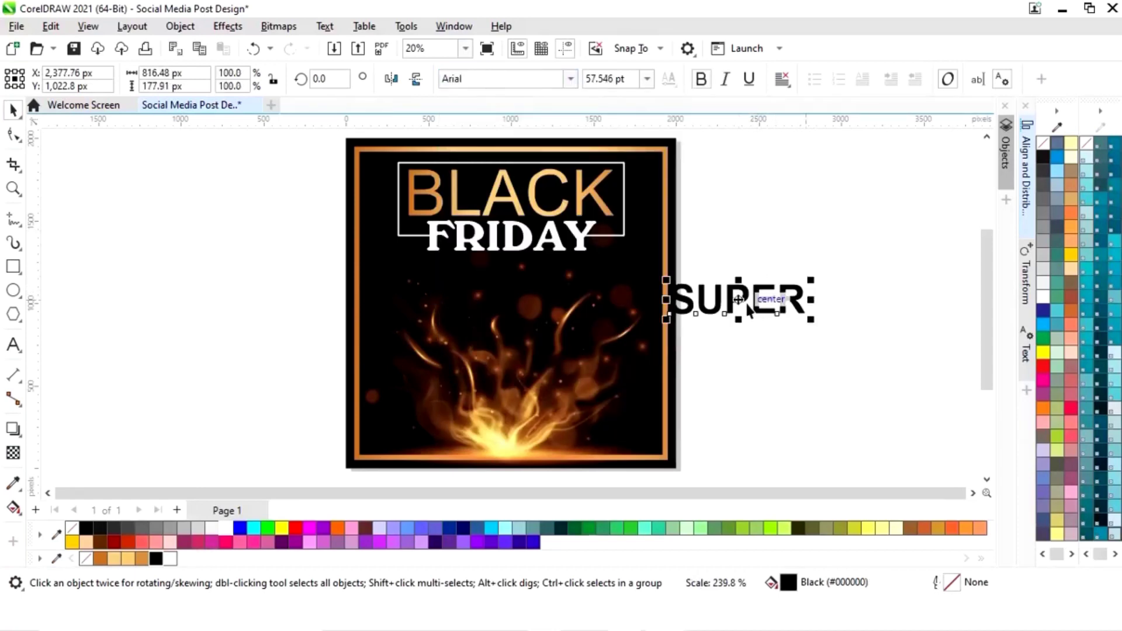
pyautogui.moveTo(740, 299)
pyautogui.mouseDown()
pyautogui.moveTo(731, 304)
pyautogui.moveTo(753, 302)
pyautogui.mouseUp()
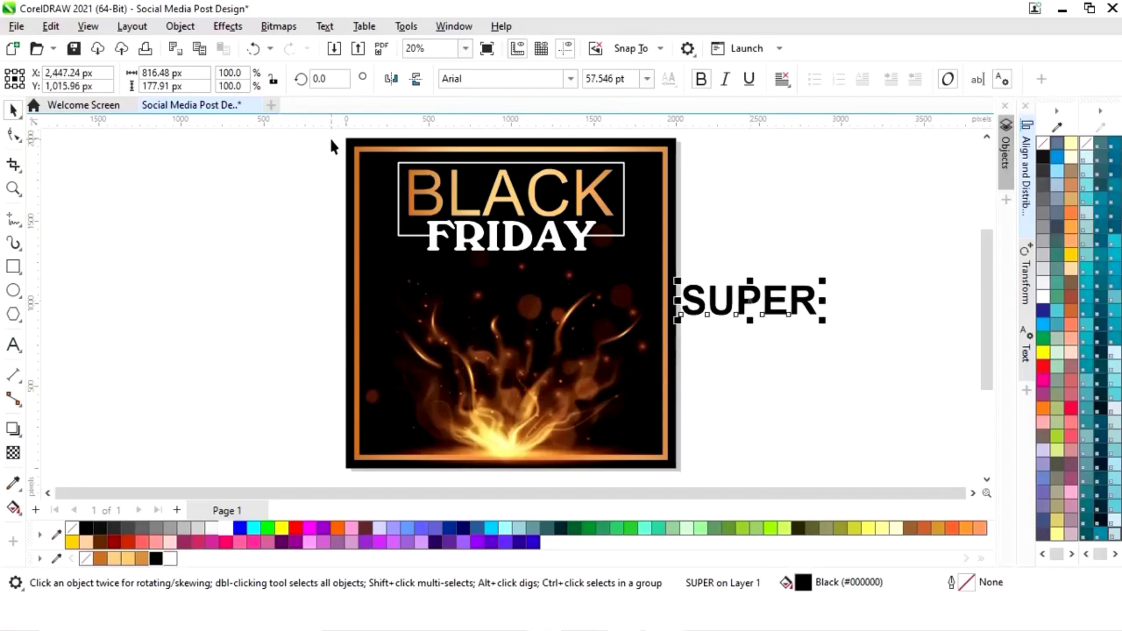
# Copy BLACK's gold fill onto SUPER and move it into the frame below FRIDAY
pyautogui.click(54, 26)
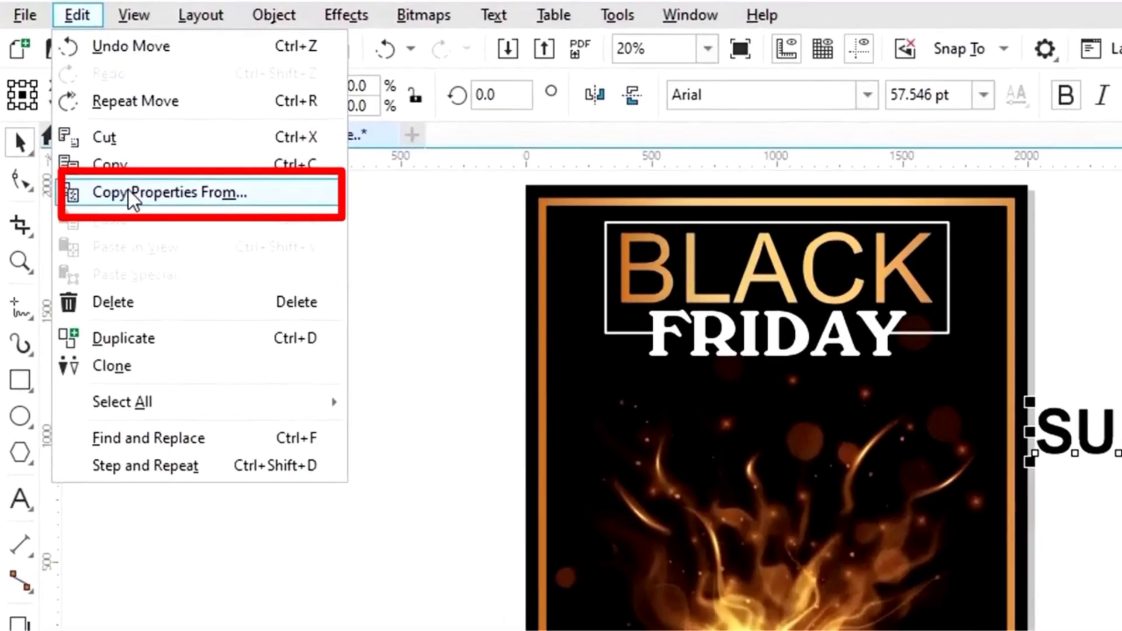
pyautogui.click(128, 189)
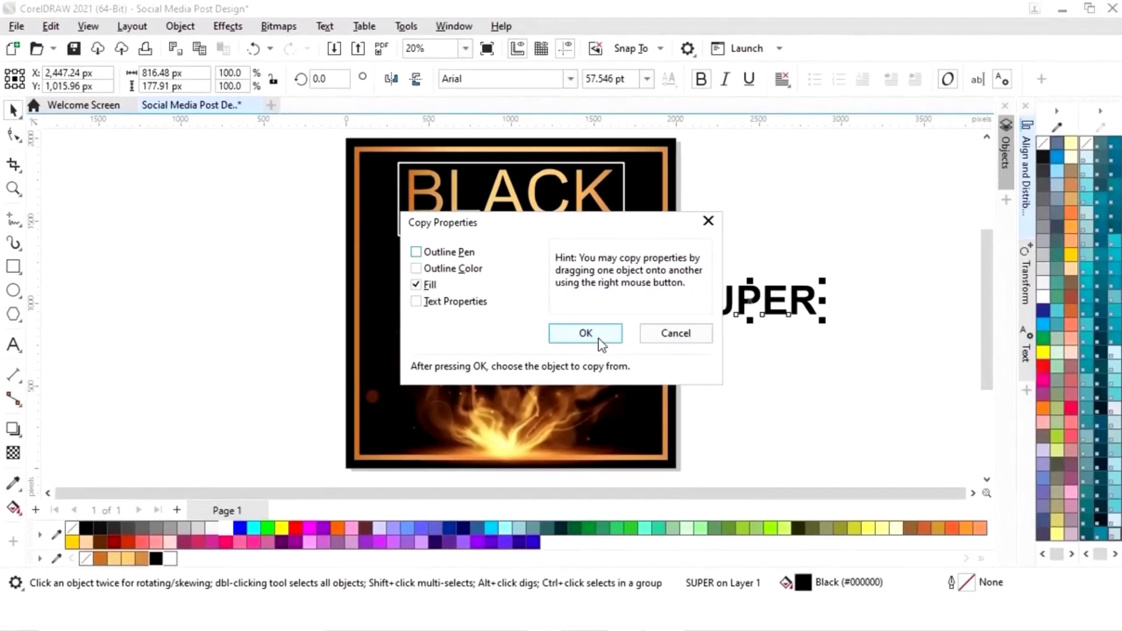
pyautogui.click(585, 332)
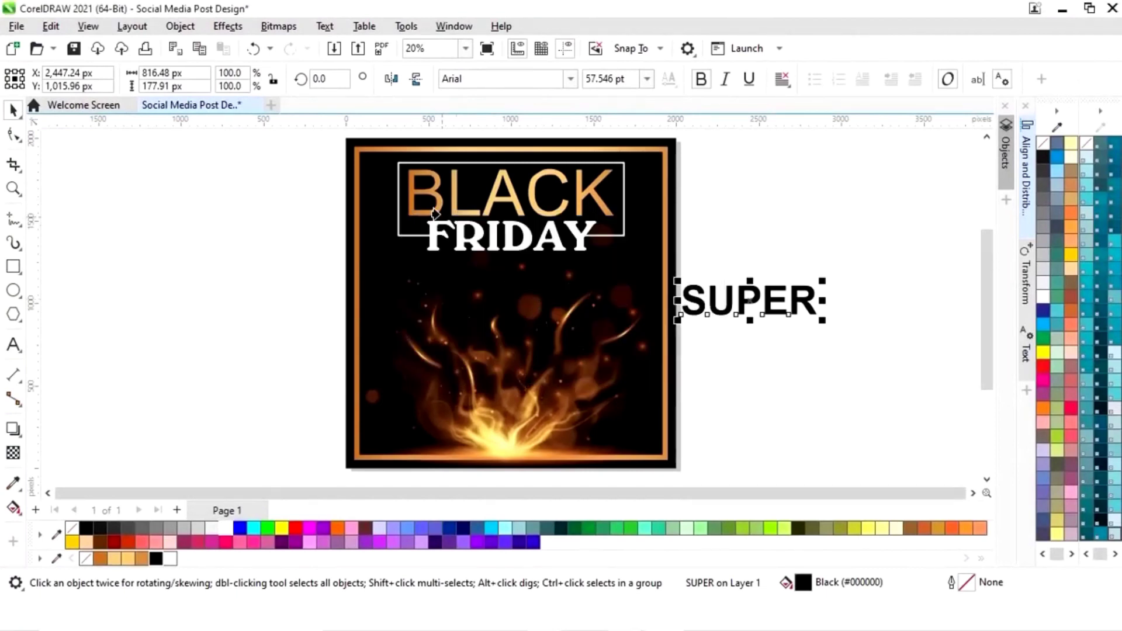
pyautogui.click(432, 199)
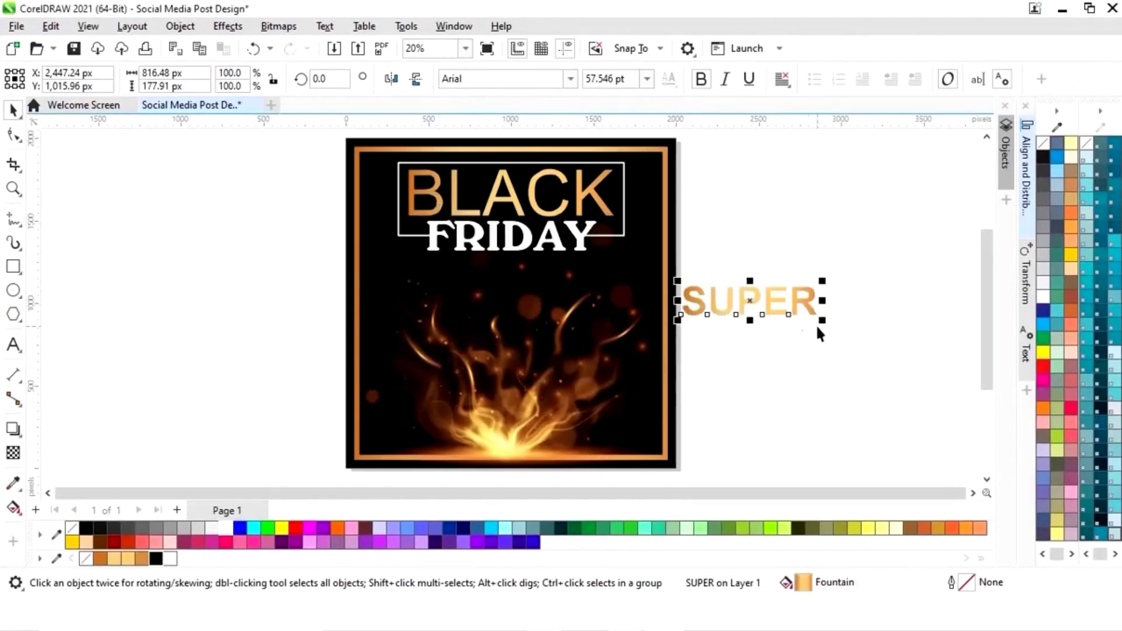
pyautogui.moveTo(751, 300); pyautogui.dragTo(464, 280)
pyautogui.moveTo(535, 257)
pyautogui.mouseDown()
pyautogui.moveTo(538, 268)
pyautogui.moveTo(517, 257)
pyautogui.mouseUp()
pyautogui.moveTo(456, 278); pyautogui.dragTo(464, 272)
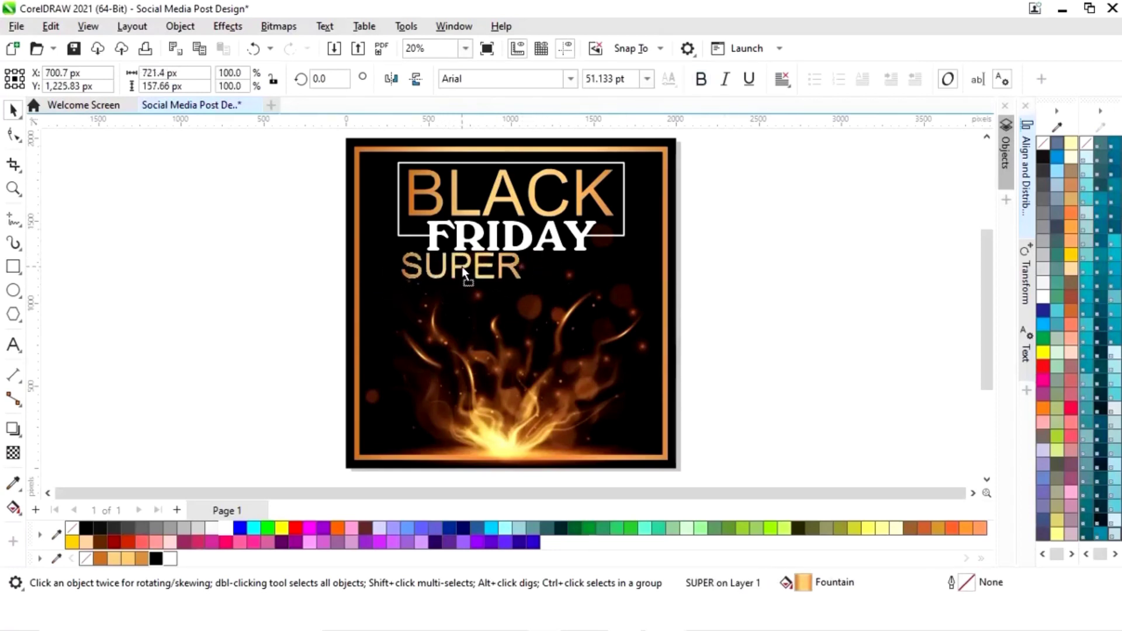
pyautogui.moveTo(532, 296)
pyautogui.mouseDown()
pyautogui.moveTo(528, 286)
pyautogui.moveTo(546, 295)
pyautogui.moveTo(526, 295)
pyautogui.mouseUp()
# Fine-tune SUPER's size and position beneath FRIDAY, at about 54.9 pt
pyautogui.press('z')
pyautogui.moveTo(357, 217); pyautogui.dragTo(611, 313)
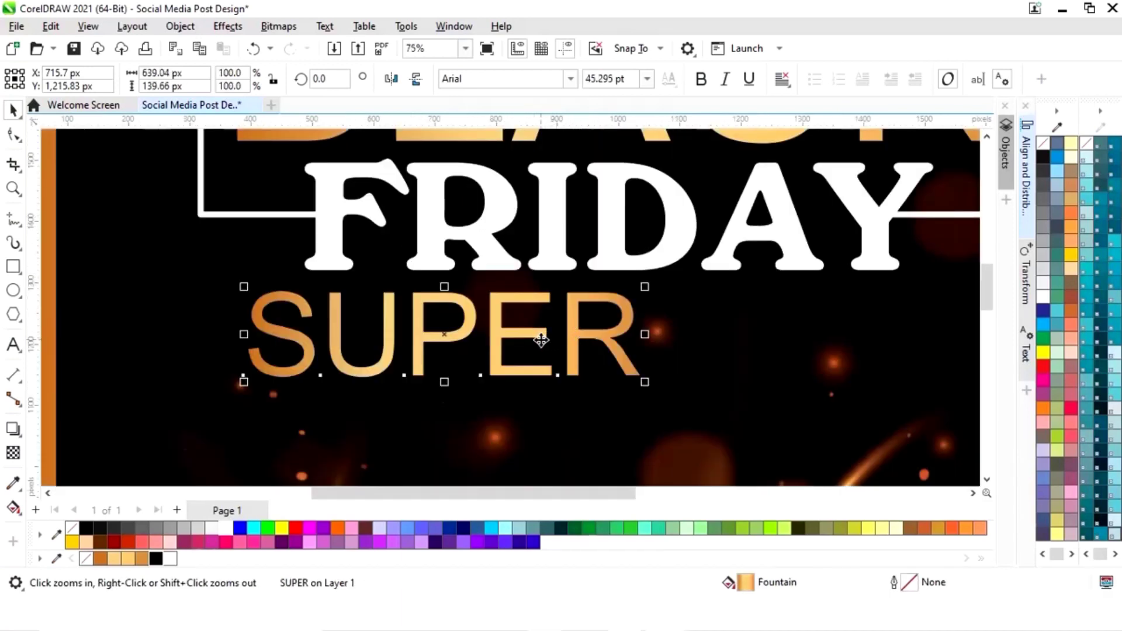
pyautogui.moveTo(452, 334); pyautogui.dragTo(464, 348)
pyautogui.click(664, 374)
pyautogui.click(641, 372)
pyautogui.moveTo(648, 379); pyautogui.dragTo(695, 409)
pyautogui.moveTo(458, 333); pyautogui.dragTo(486, 348)
pyautogui.moveTo(719, 401); pyautogui.dragTo(720, 394)
pyautogui.hotkey('ctrl', 'z')
pyautogui.moveTo(493, 331); pyautogui.dragTo(470, 345)
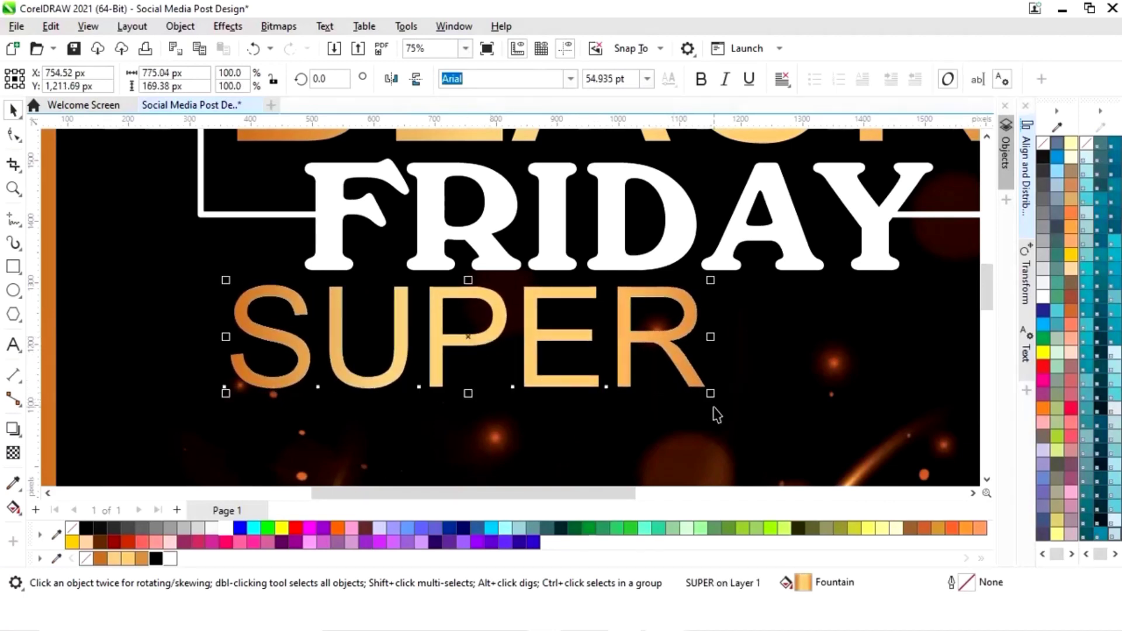
pyautogui.press('F4')
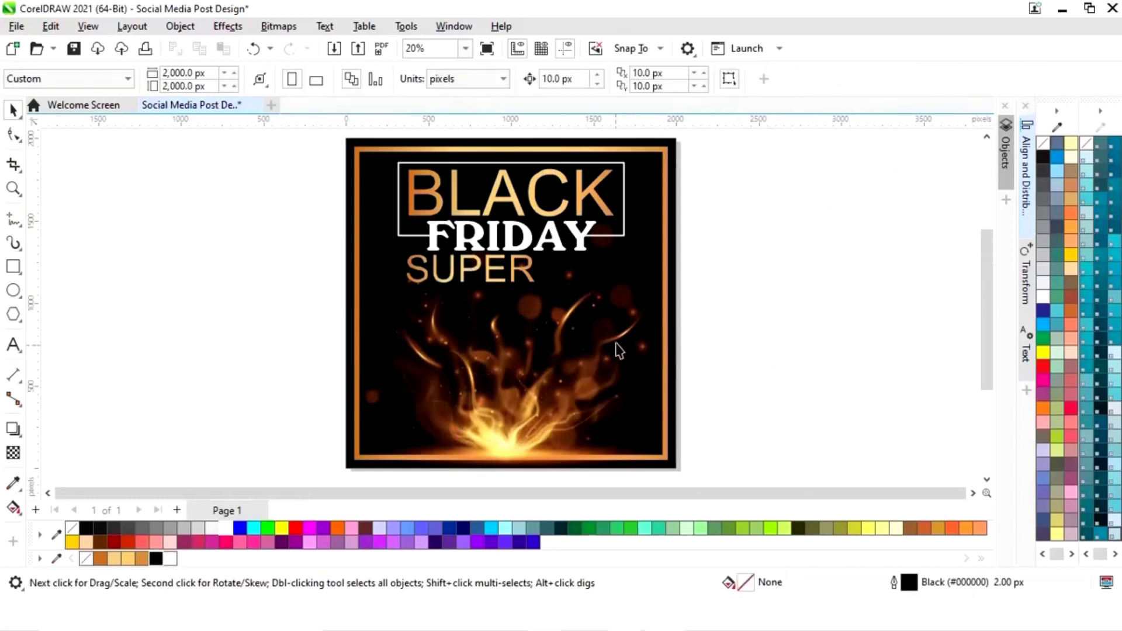
# Type the text SALE beside the page and set it in Arial
pyautogui.click(13, 345)
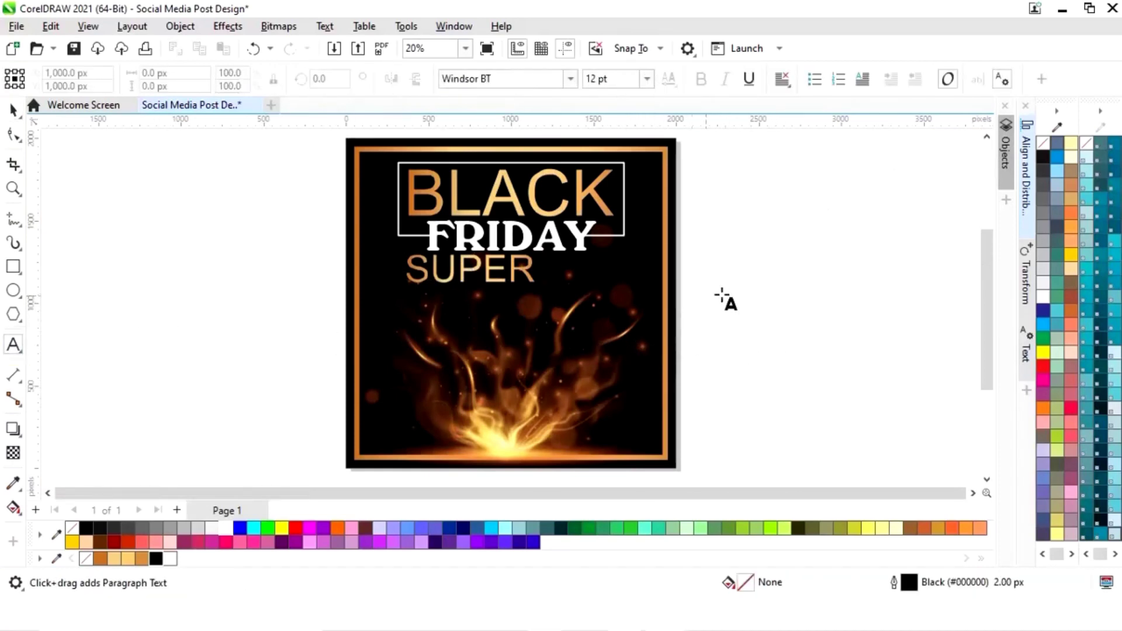
pyautogui.click(729, 298)
pyautogui.write('SALE')
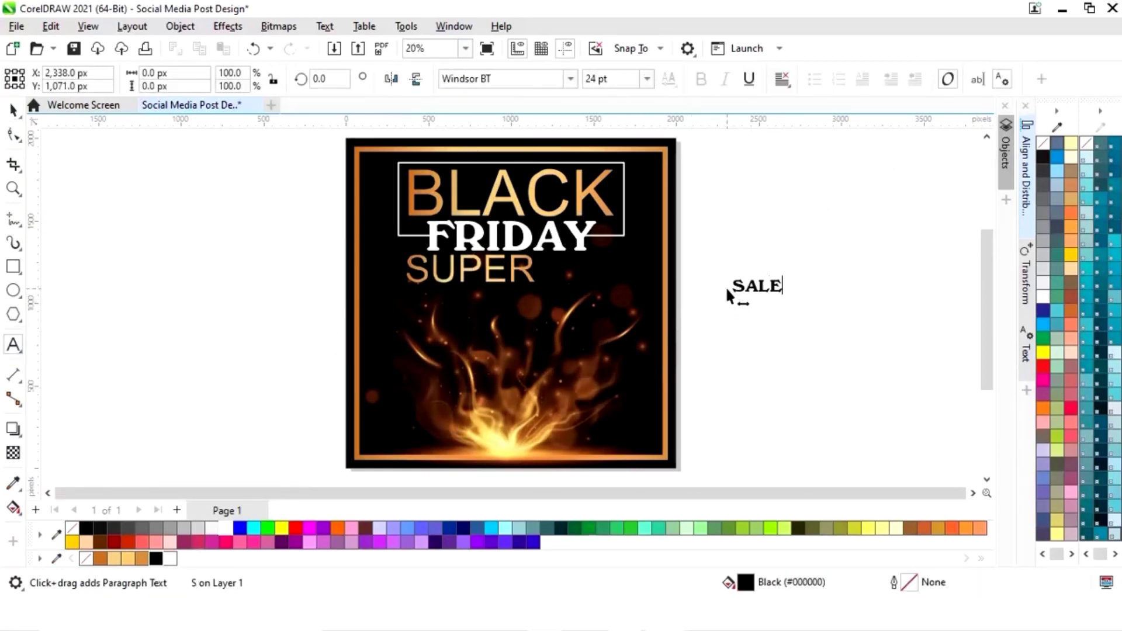
pyautogui.click(13, 110)
pyautogui.click(570, 79)
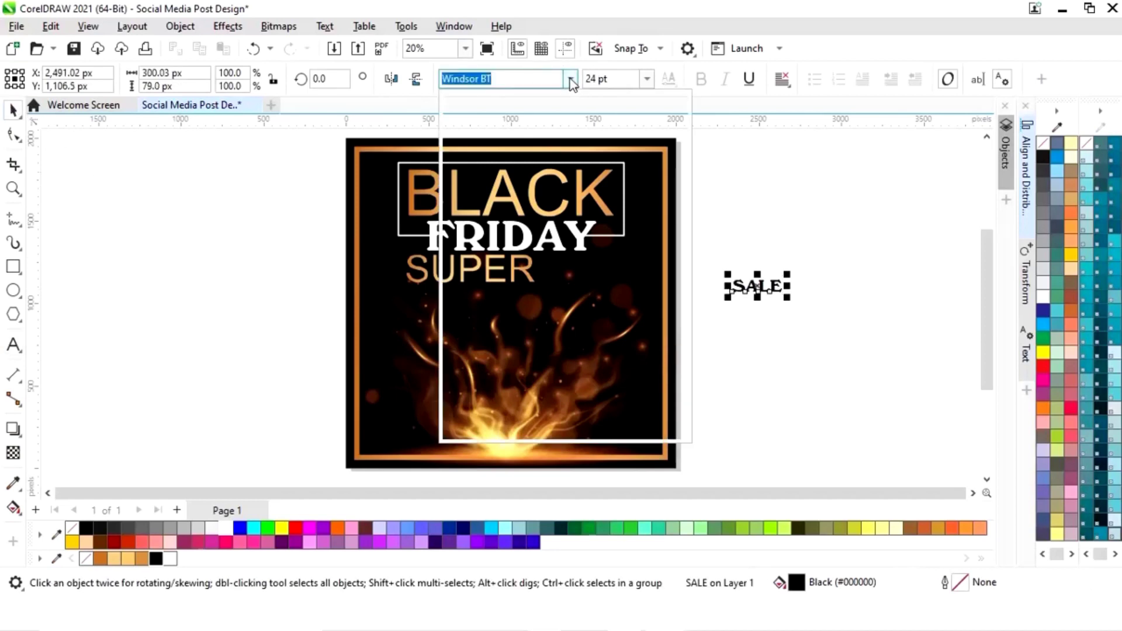
pyautogui.click(530, 127)
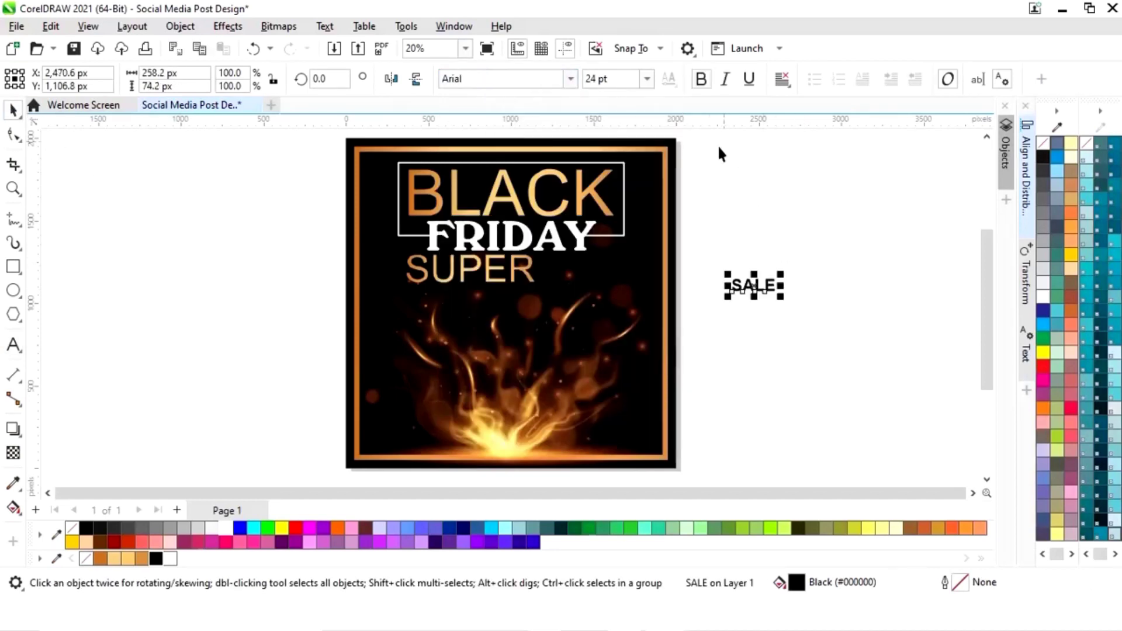
pyautogui.click(702, 81)
# Make SALE white and bold at about 37 pt, placed right beside SUPER
pyautogui.moveTo(754, 290); pyautogui.dragTo(594, 279)
pyautogui.click(228, 528)
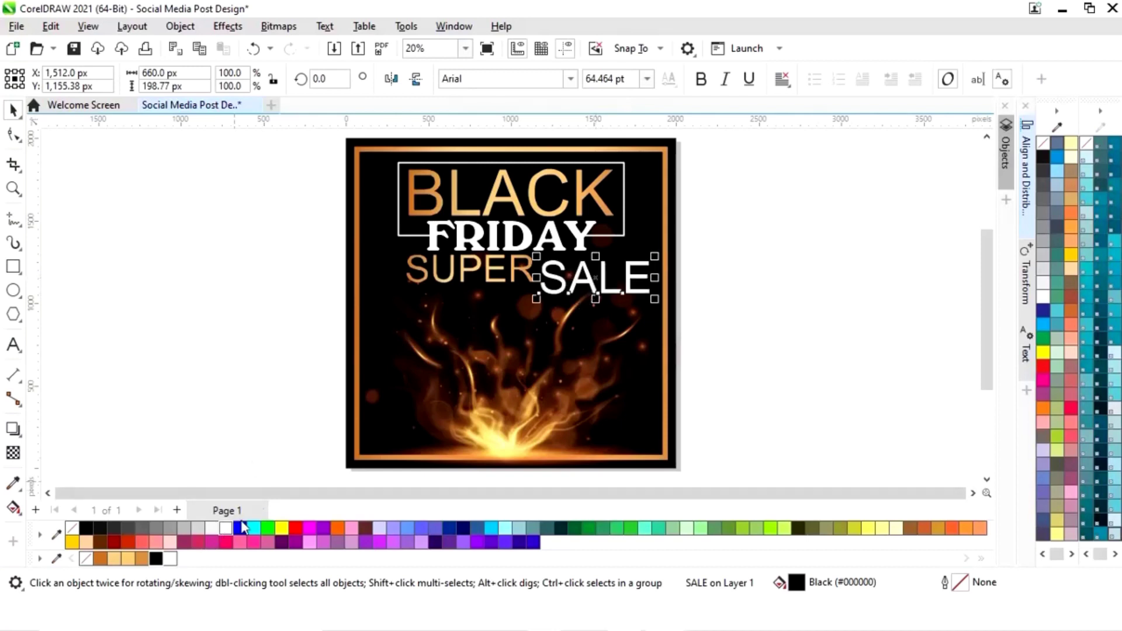
pyautogui.moveTo(655, 260)
pyautogui.mouseDown()
pyautogui.moveTo(638, 263)
pyautogui.moveTo(641, 275)
pyautogui.mouseUp()
pyautogui.moveTo(578, 291); pyautogui.dragTo(605, 259)
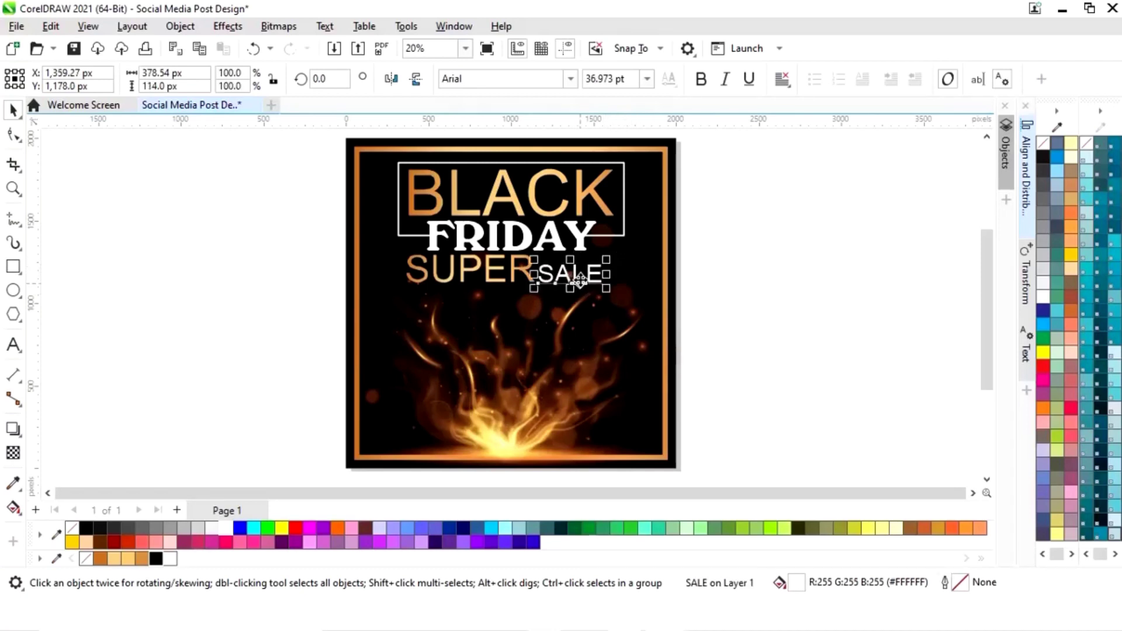
pyautogui.click(701, 78)
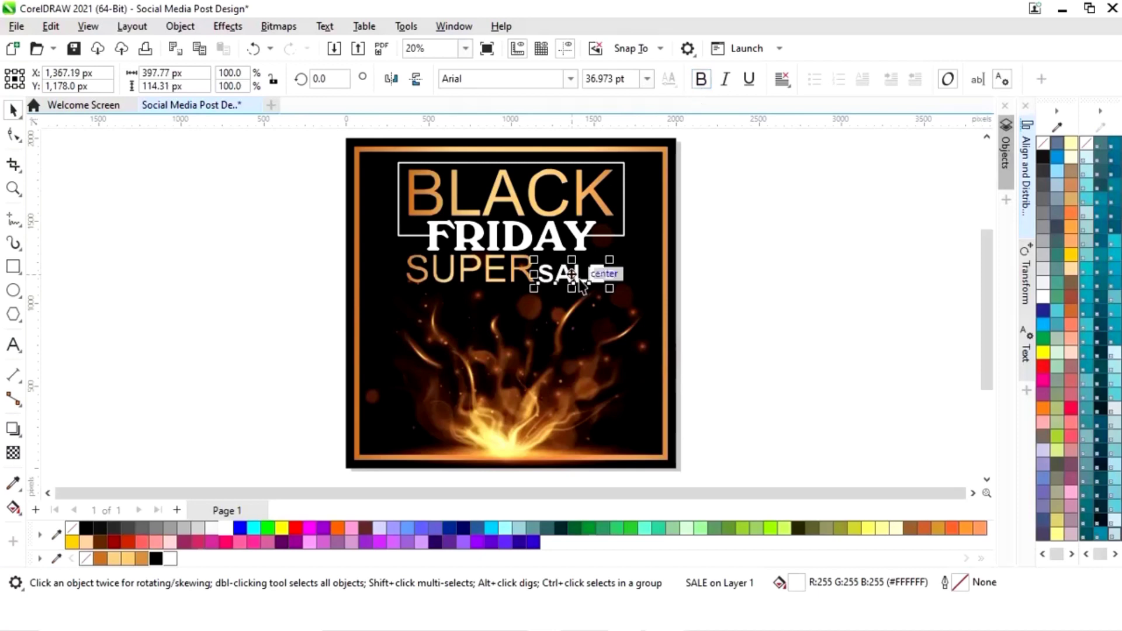
pyautogui.moveTo(571, 274); pyautogui.dragTo(572, 278)
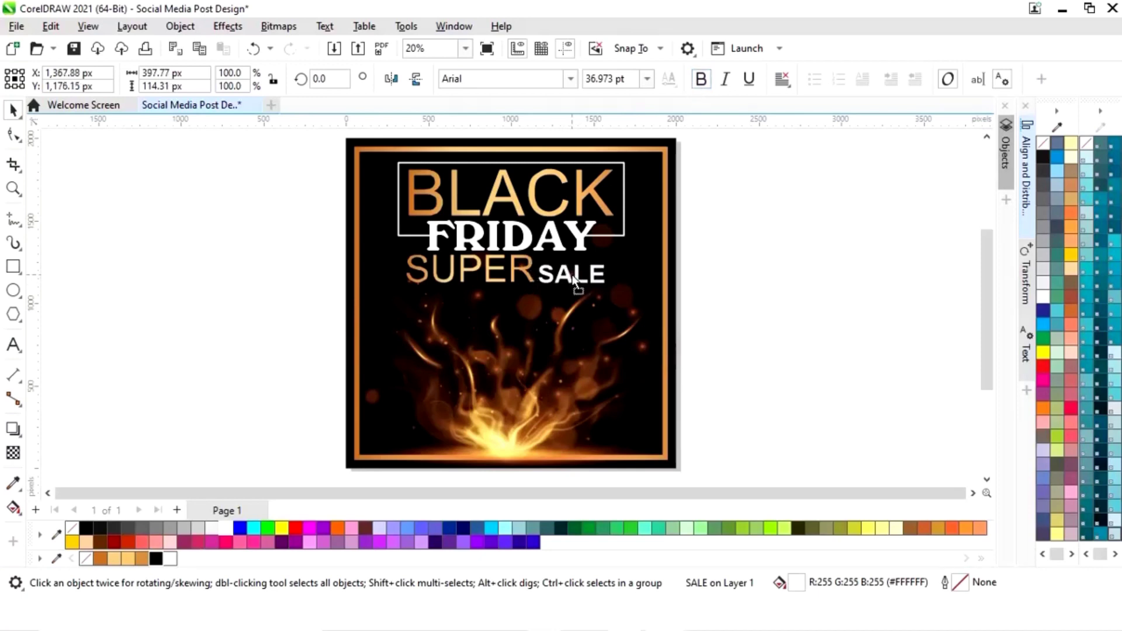
pyautogui.press('Up')
pyautogui.click(763, 305)
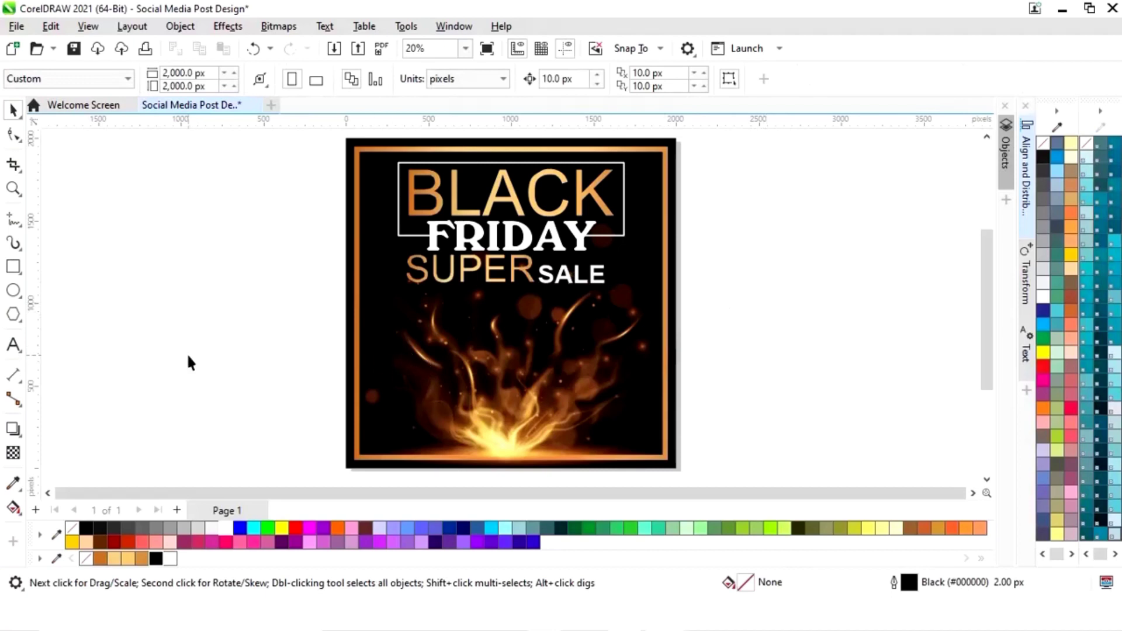
# Align SUPER and SALE to each other along their bottom edges
pyautogui.moveTo(290, 340); pyautogui.dragTo(671, 244)
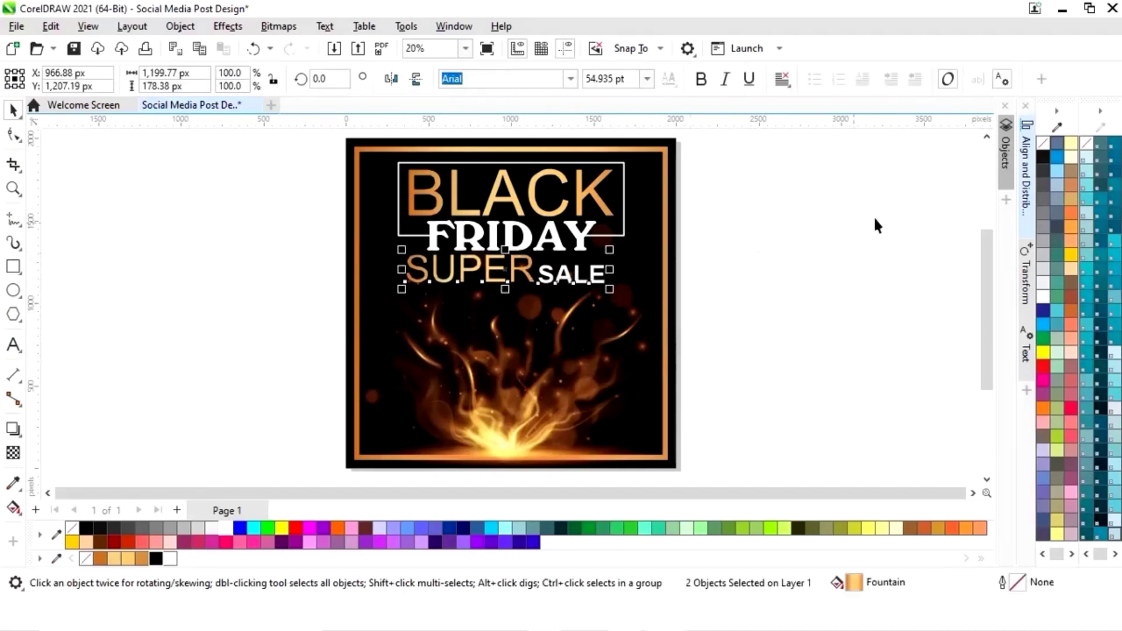
pyautogui.click(1019, 188)
pyautogui.click(845, 186)
pyautogui.click(935, 152)
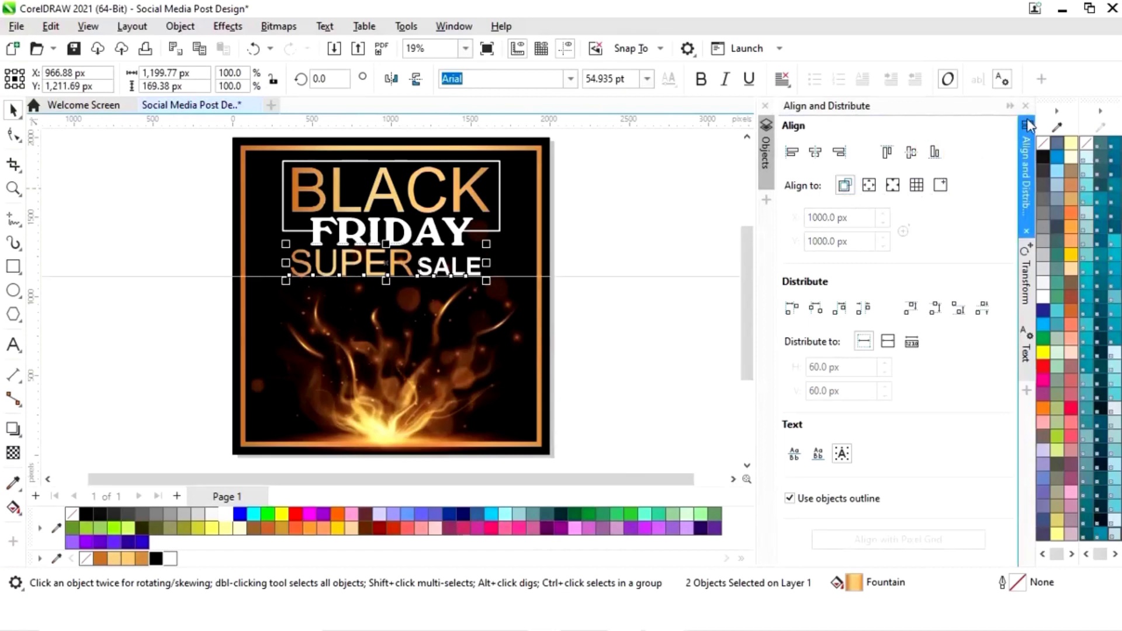
pyautogui.click(1010, 105)
pyautogui.click(798, 263)
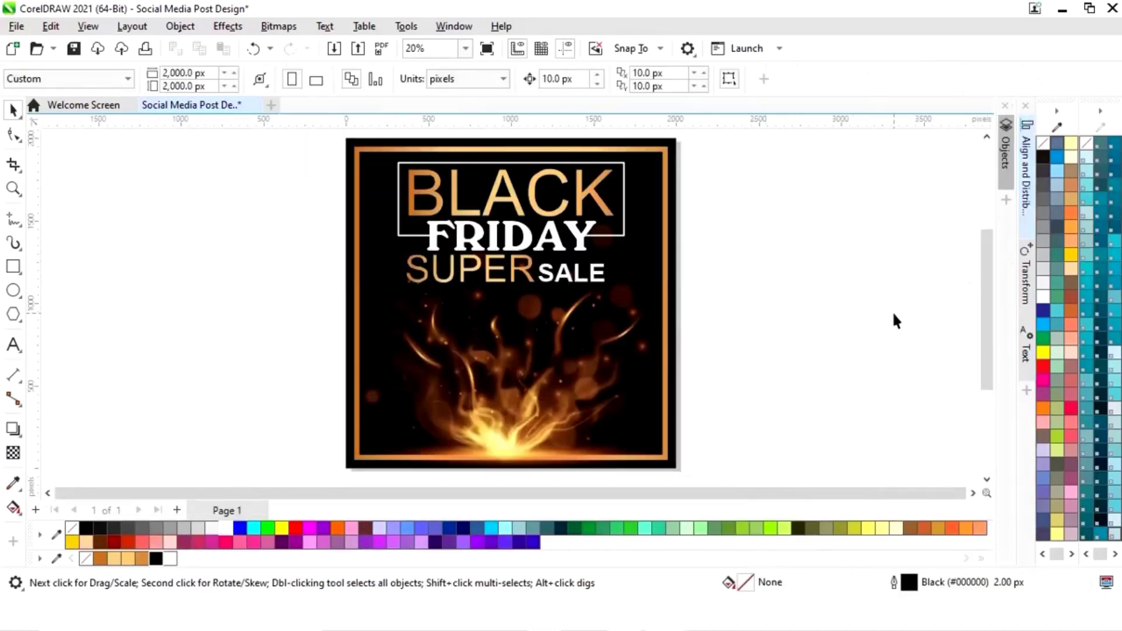
pyautogui.click(13, 345)
# Add white Arial text UPTO, about 28.7 pt, beneath SUPER
pyautogui.click(711, 300)
pyautogui.write('UPTO')
pyautogui.click(13, 110)
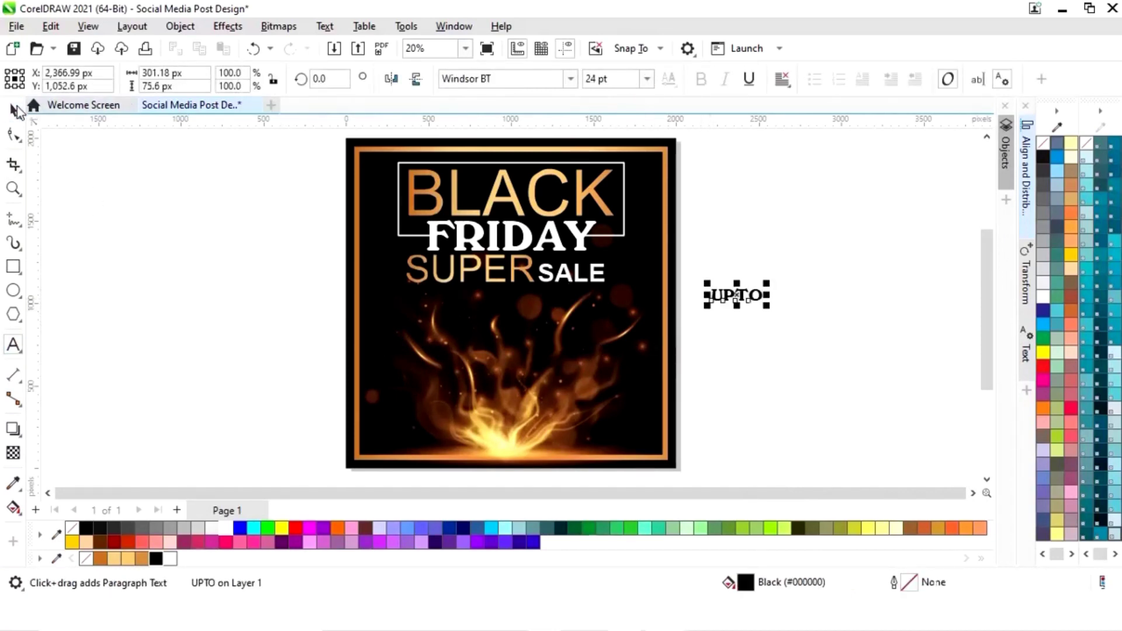
pyautogui.click(571, 79)
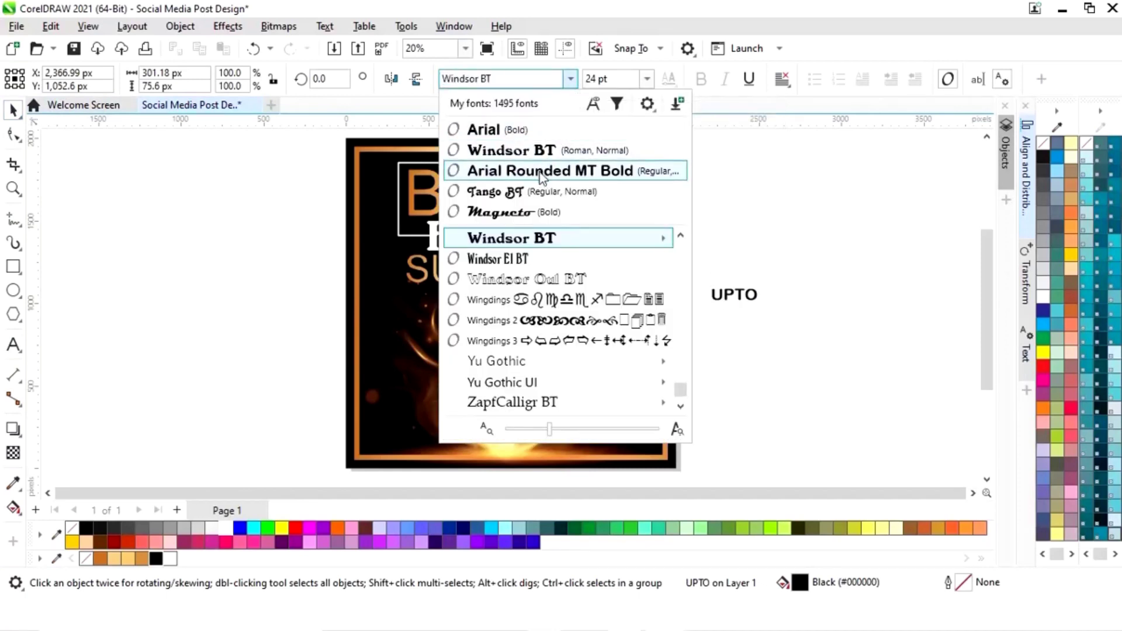
pyautogui.click(530, 131)
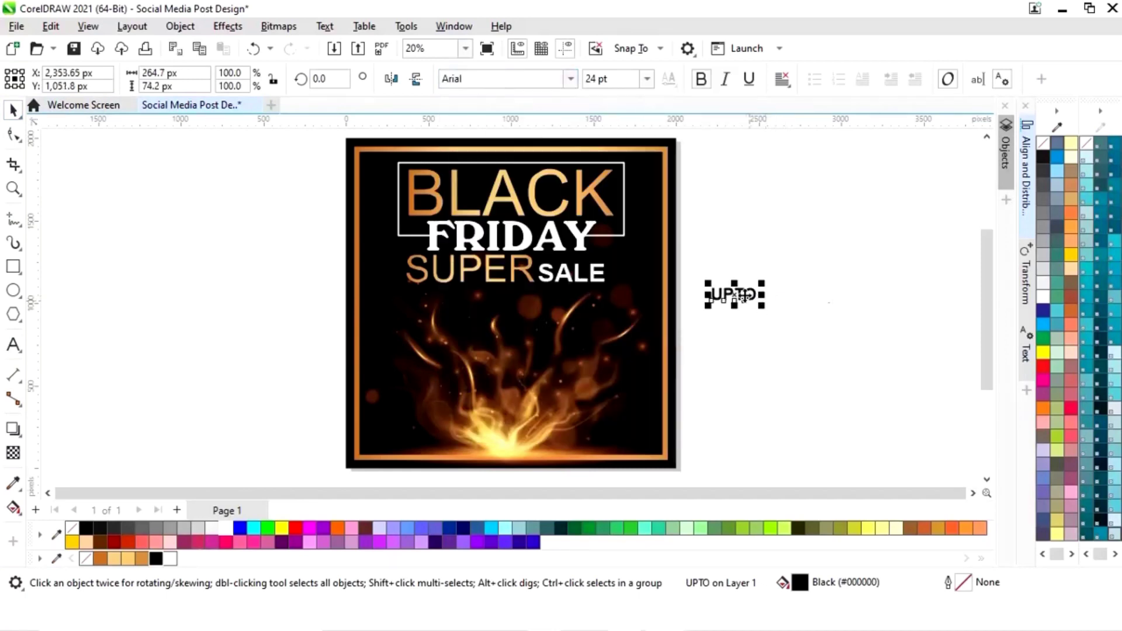
pyautogui.moveTo(738, 295); pyautogui.dragTo(434, 301)
pyautogui.click(211, 528)
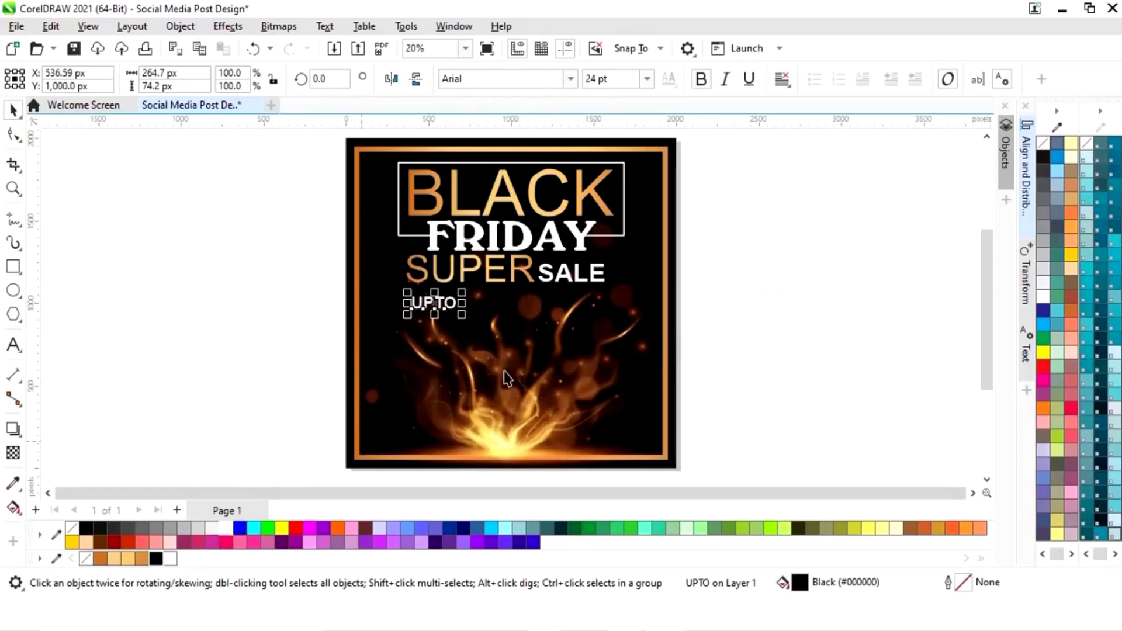
pyautogui.click(226, 528)
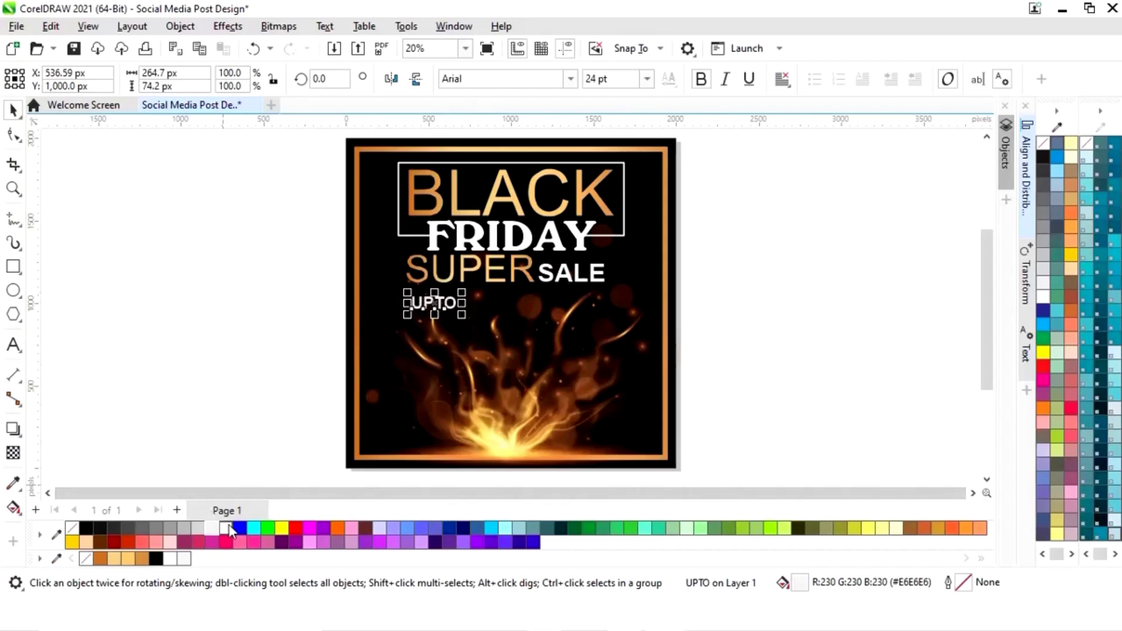
pyautogui.moveTo(465, 295); pyautogui.dragTo(442, 299)
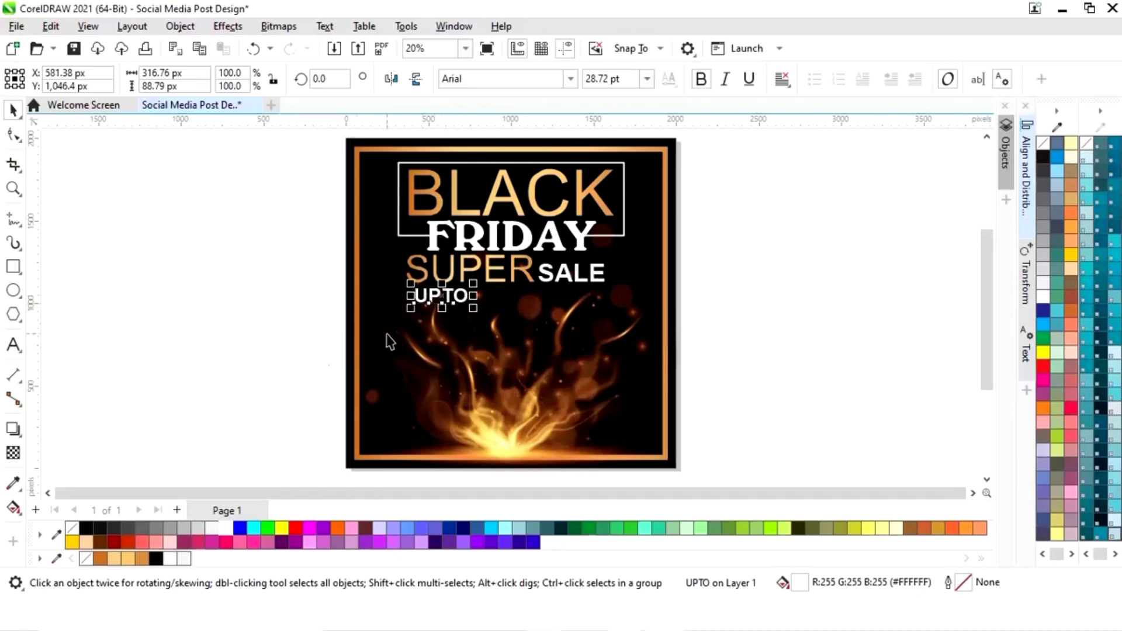
pyautogui.click(284, 350)
# Start a new text reading 70 just off the page
pyautogui.click(11, 347)
pyautogui.click(752, 332)
pyautogui.write('70')
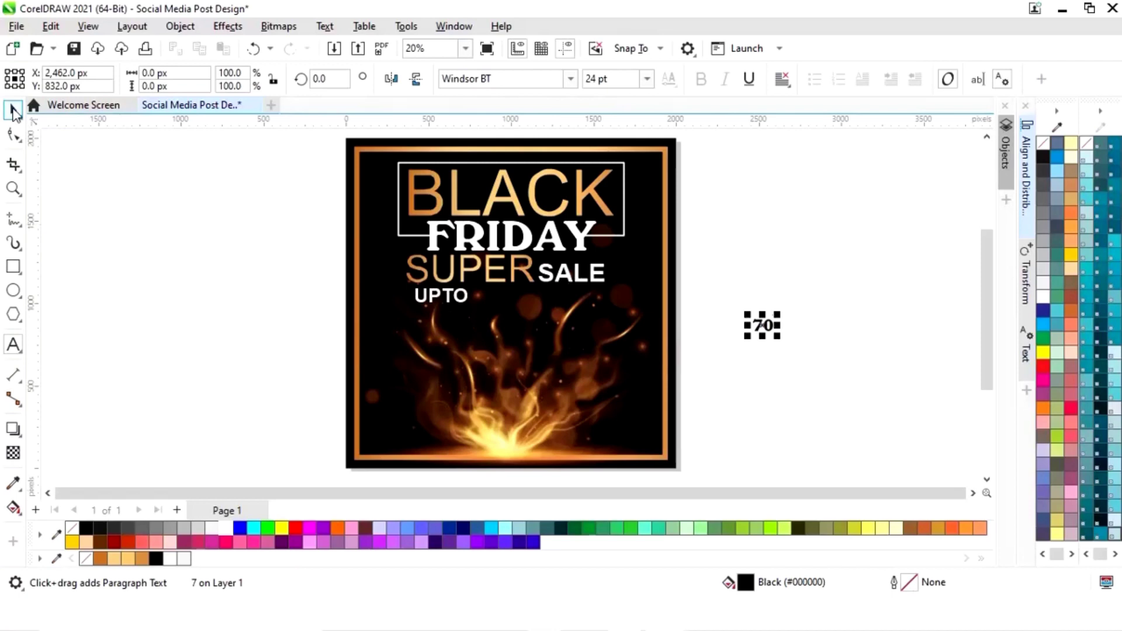
# Set 70 in Arial and place it, enlarged, beside UPTO
pyautogui.click(13, 109)
pyautogui.click(570, 78)
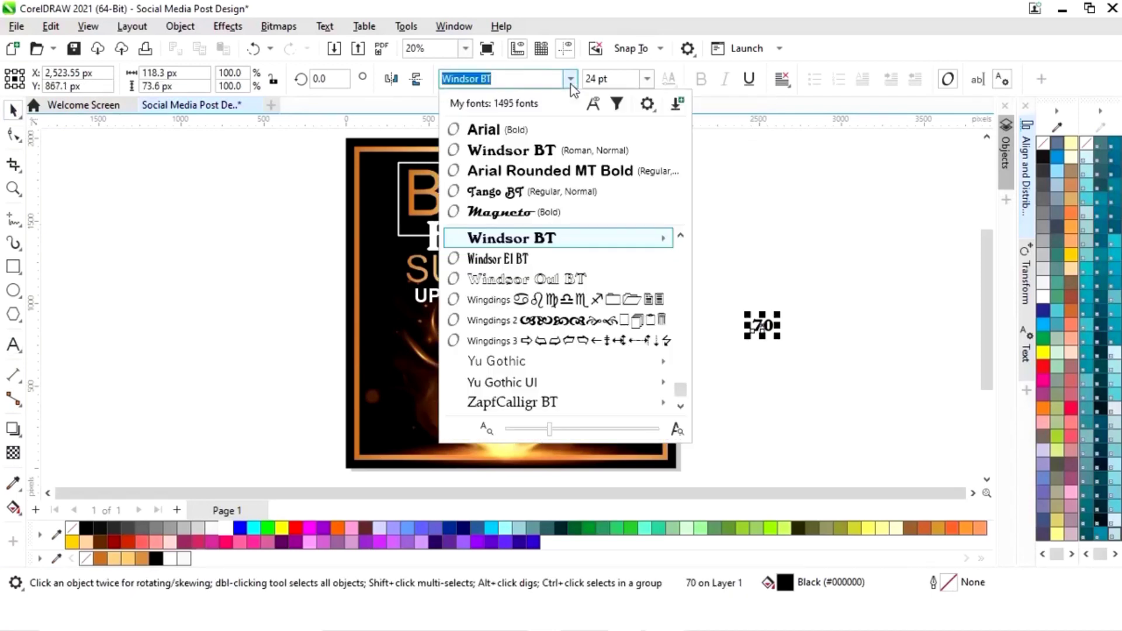
pyautogui.click(571, 79)
pyautogui.moveTo(779, 316); pyautogui.dragTo(500, 319)
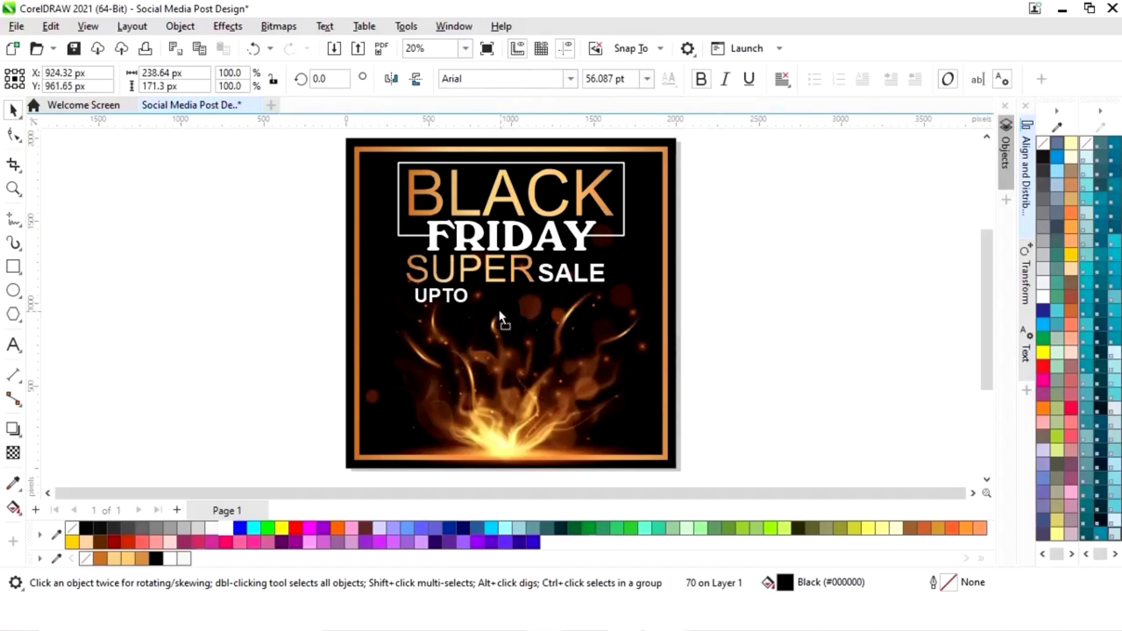
pyautogui.click(228, 529)
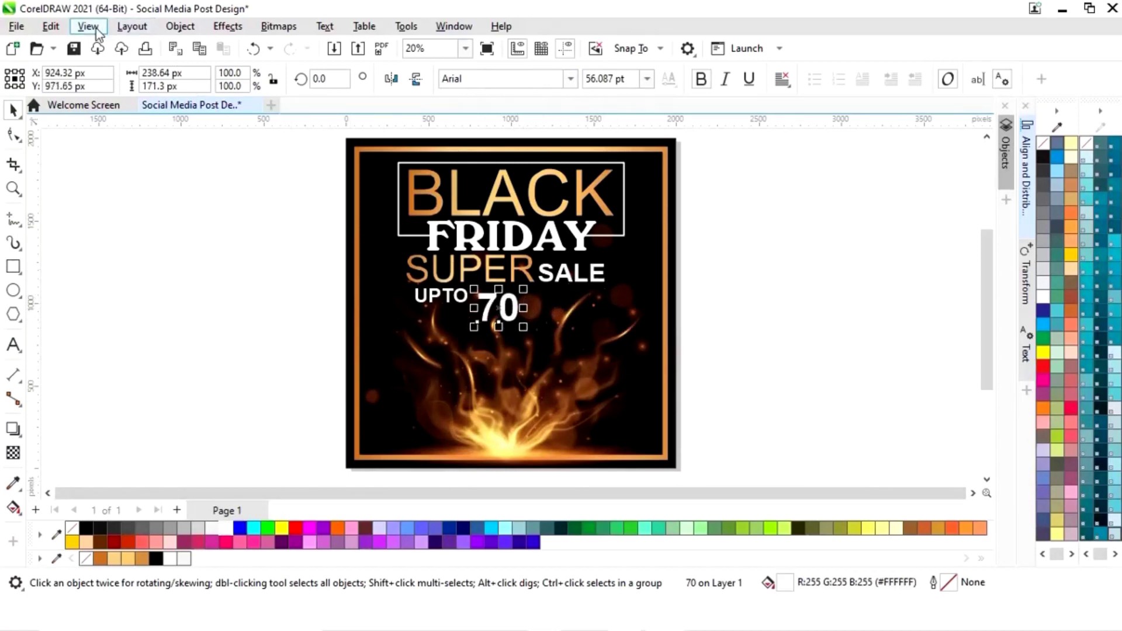
# Copy BLACK's gold gradient fill onto 70 and enlarge it to about 79.6 pt
pyautogui.click(51, 25)
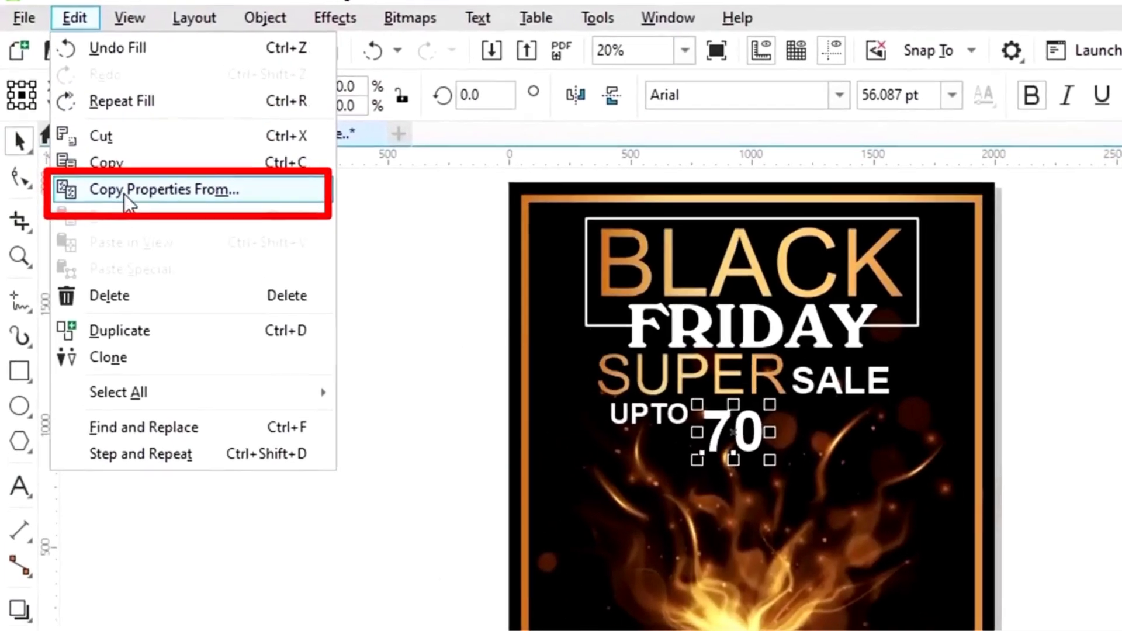
pyautogui.click(124, 194)
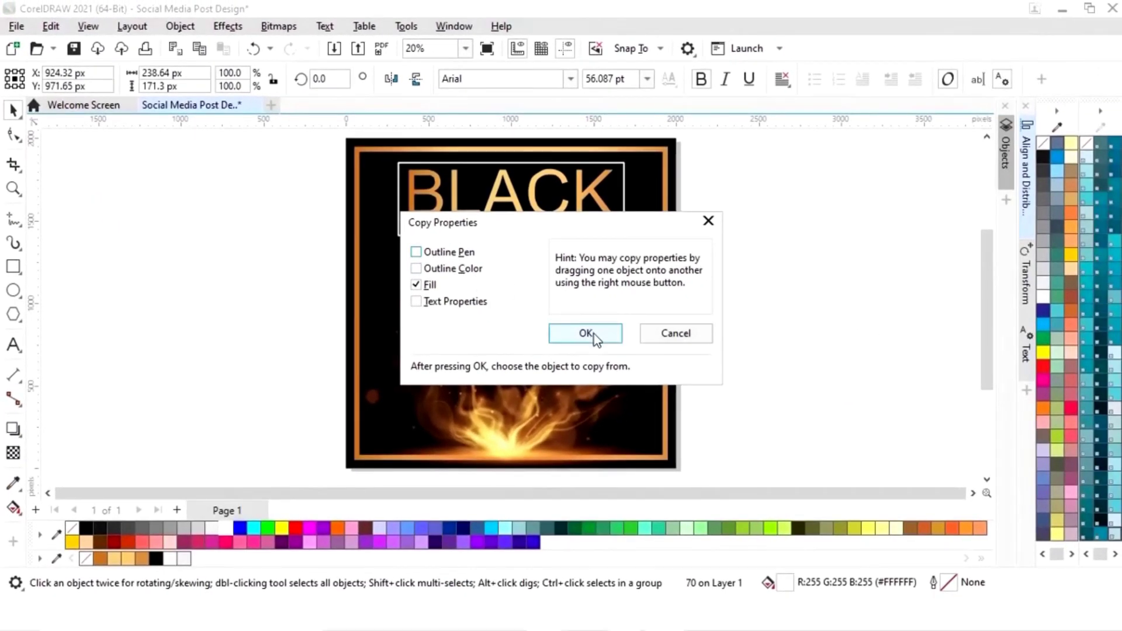
pyautogui.click(585, 333)
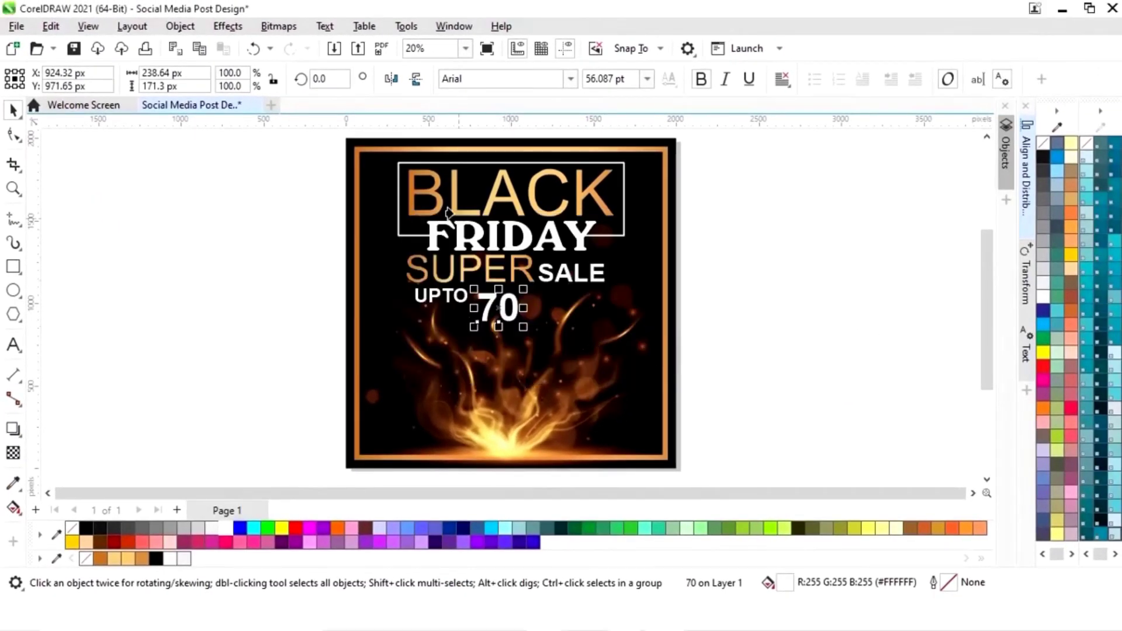
pyautogui.click(447, 201)
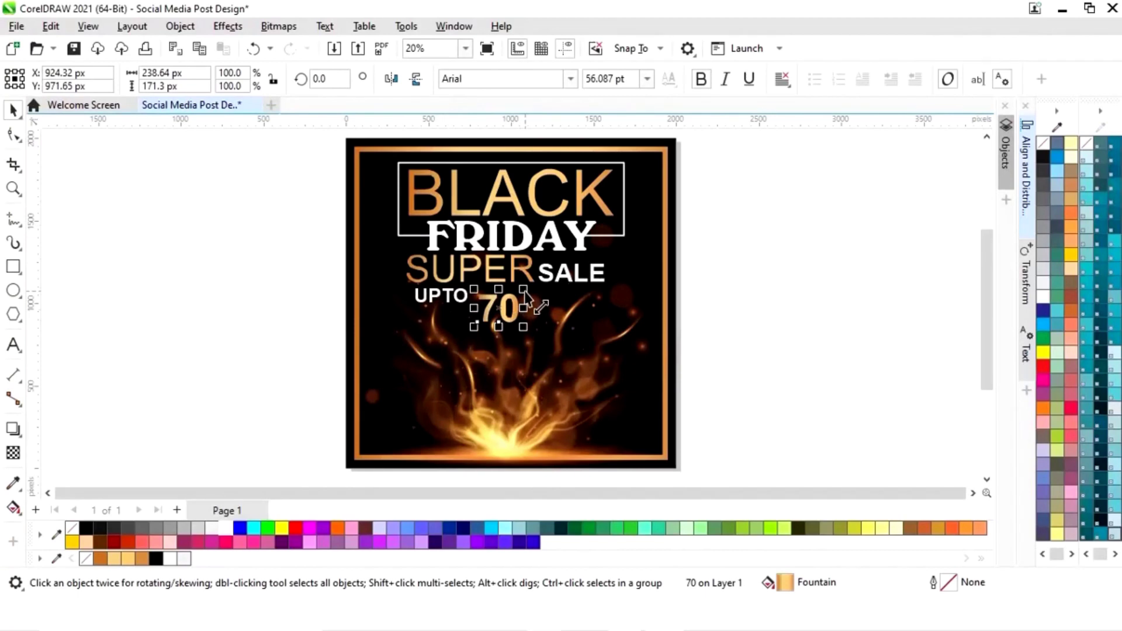
pyautogui.moveTo(524, 297); pyautogui.dragTo(504, 314)
pyautogui.press('Up')
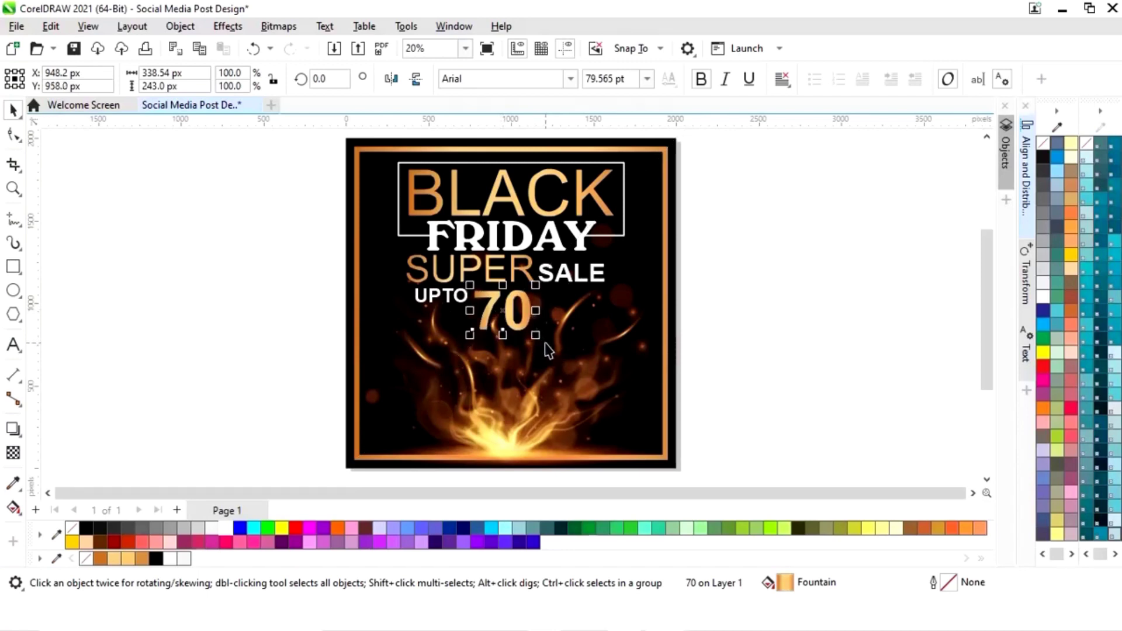
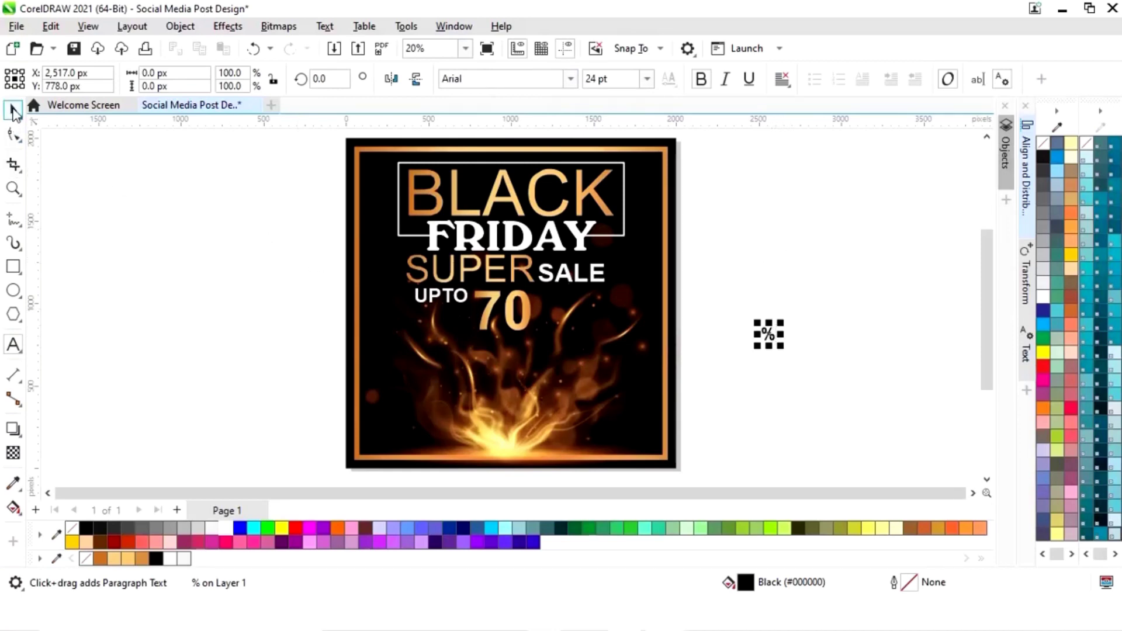
# Enlarge the white % sign to about 41 pt and line it up right beside 70
pyautogui.click(12, 110)
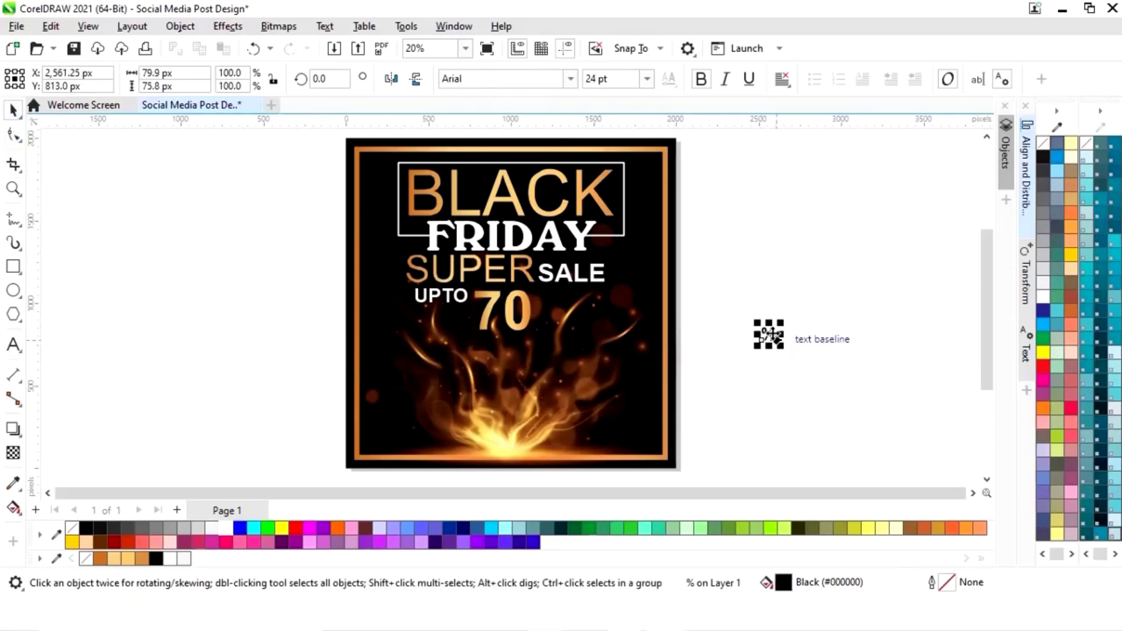
pyautogui.moveTo(769, 334); pyautogui.dragTo(593, 332)
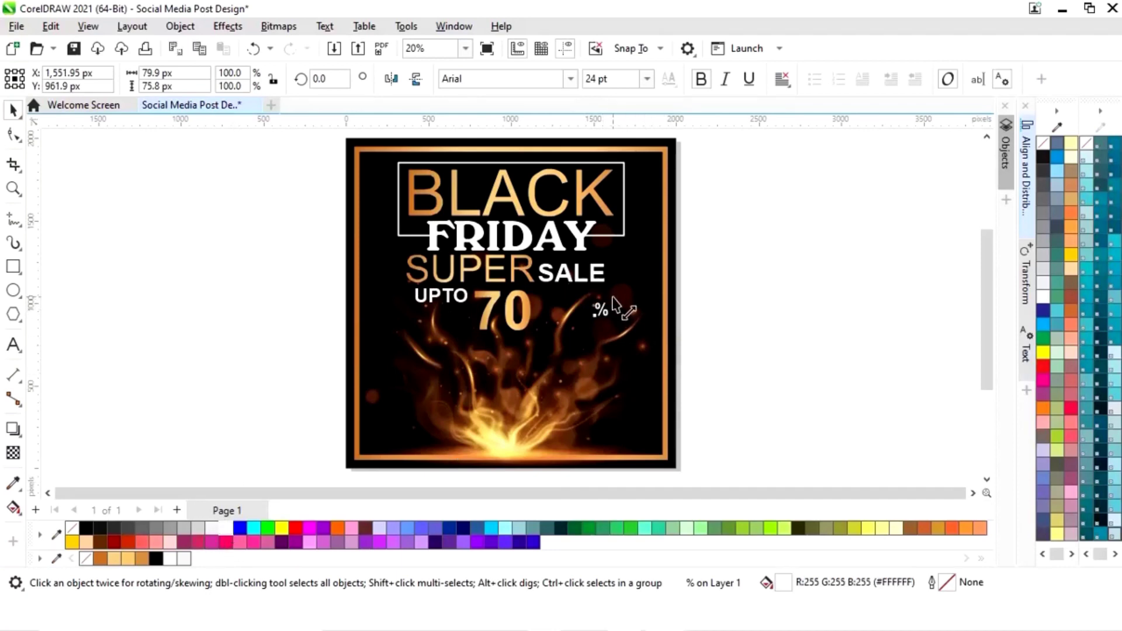
pyautogui.moveTo(614, 297); pyautogui.dragTo(548, 305)
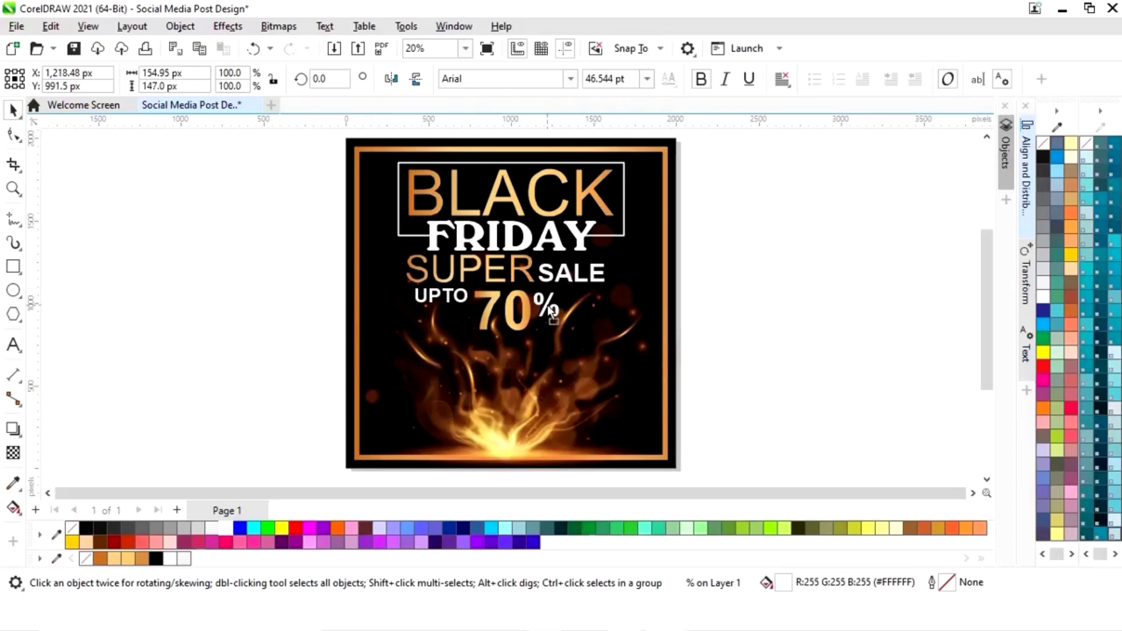
pyautogui.press('z')
pyautogui.moveTo(433, 258); pyautogui.dragTo(613, 321)
pyautogui.moveTo(570, 279); pyautogui.dragTo(570, 285)
pyautogui.hotkey('shift', 'F4')
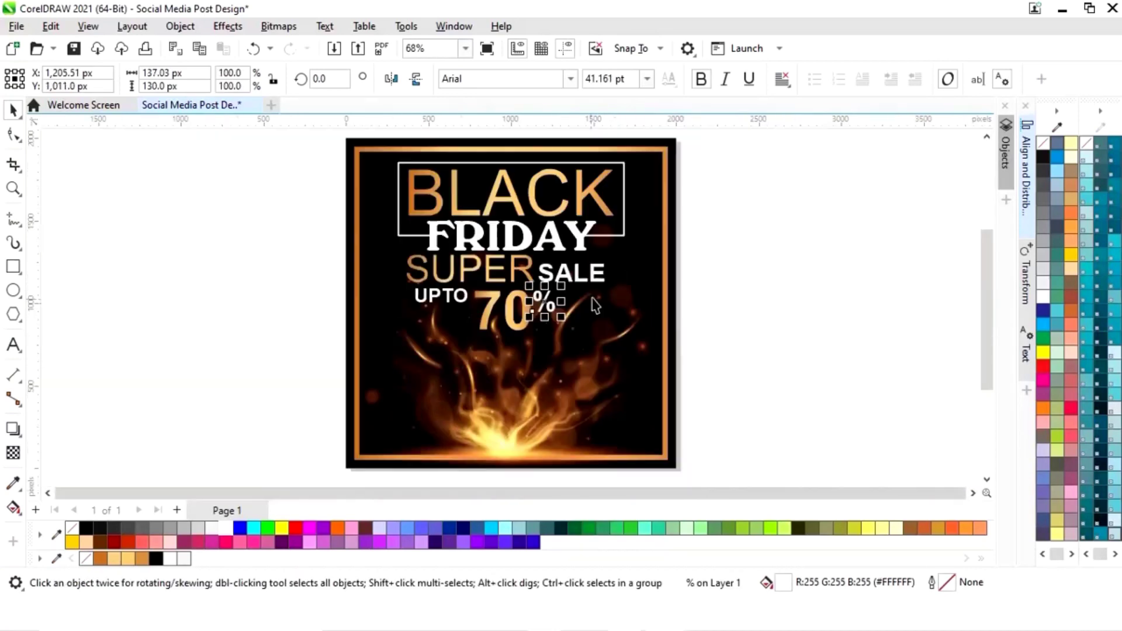
pyautogui.press('Escape')
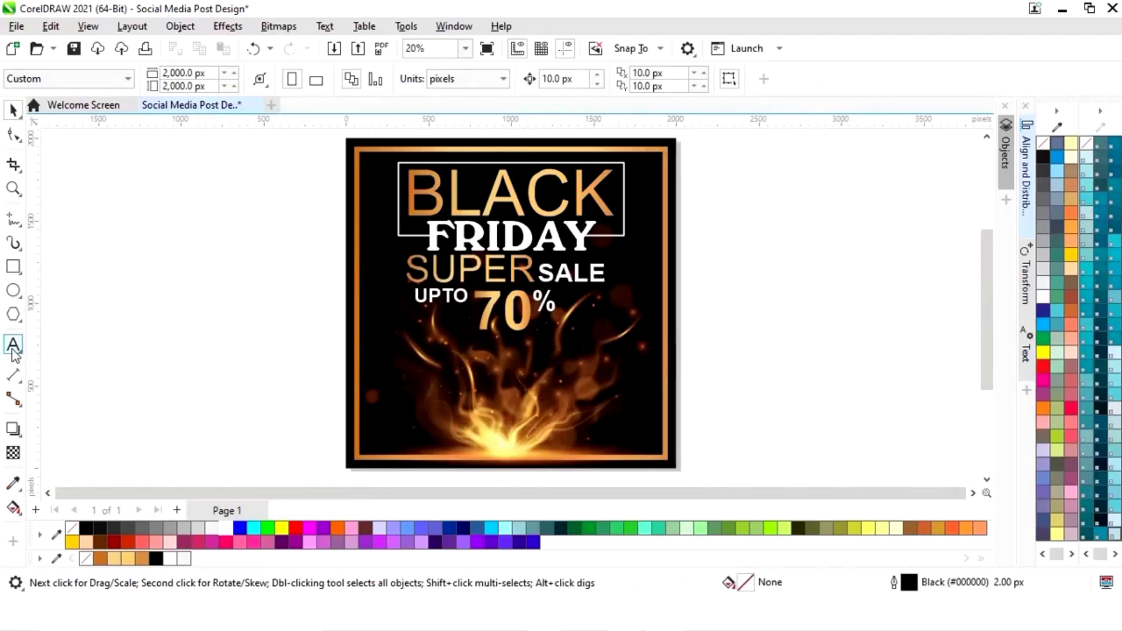
# Add the text OFF and set it in Arial
pyautogui.click(13, 346)
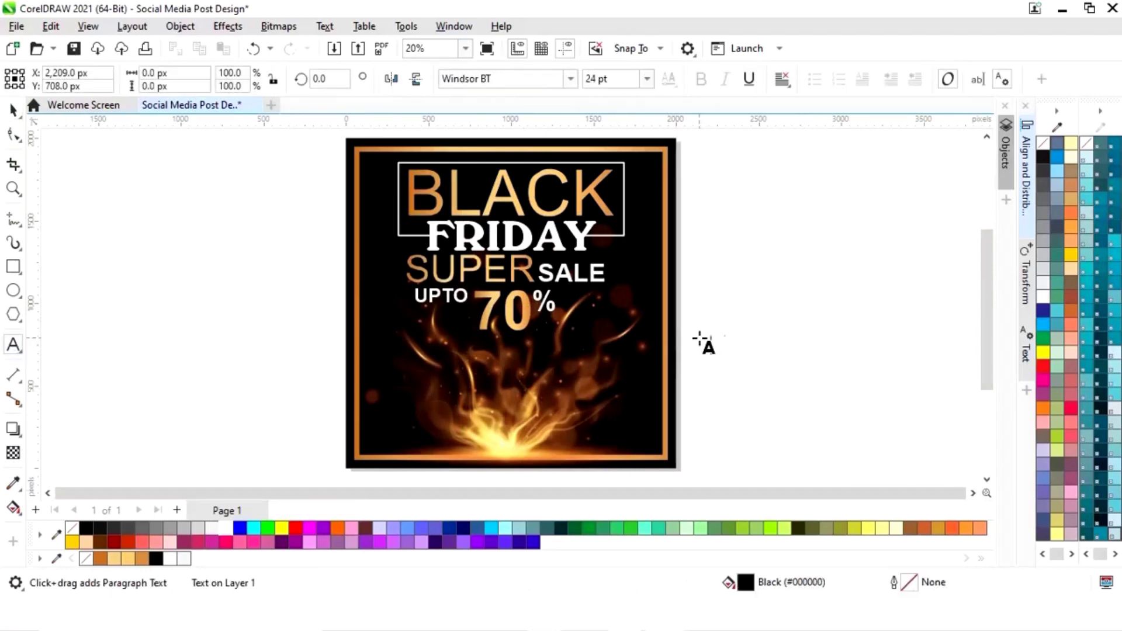
pyautogui.write('OFF')
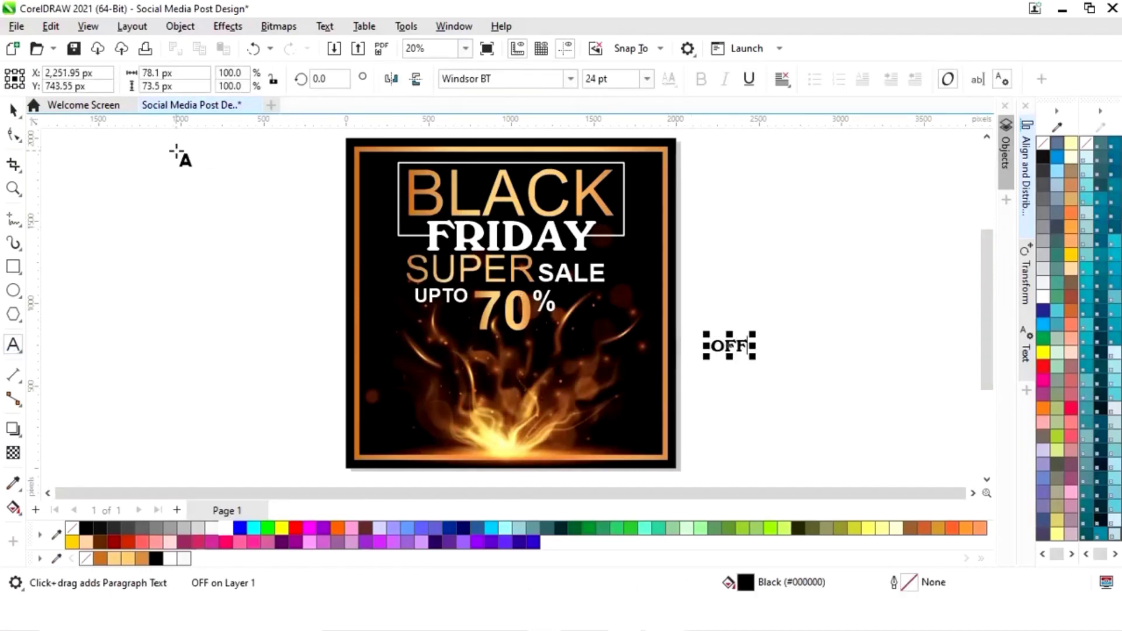
pyautogui.click(13, 110)
pyautogui.click(555, 88)
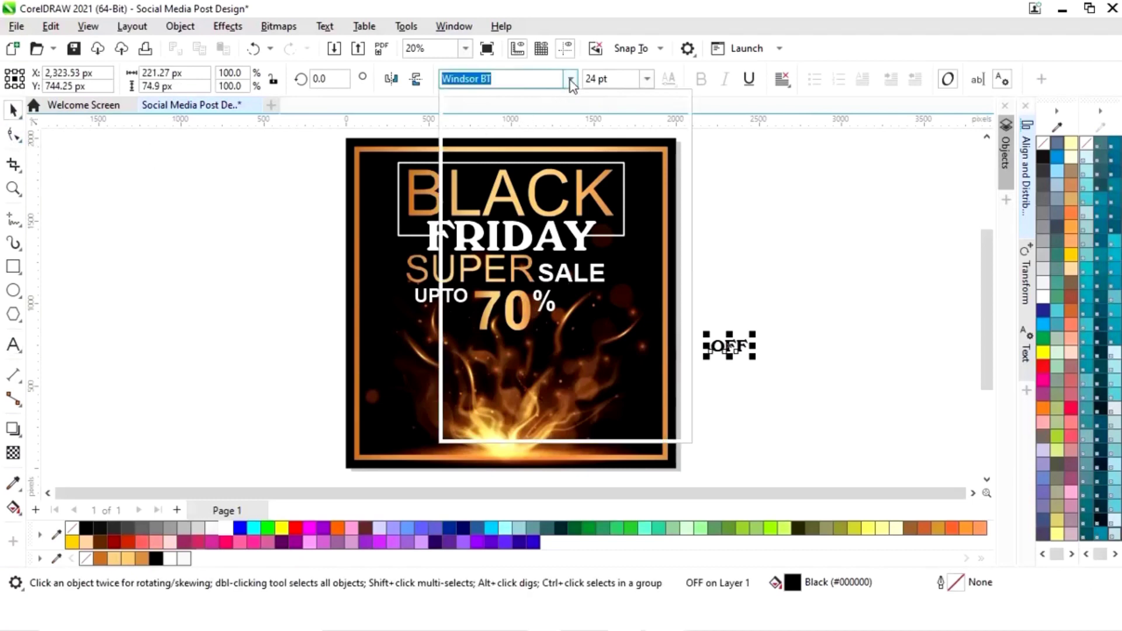
pyautogui.click(473, 125)
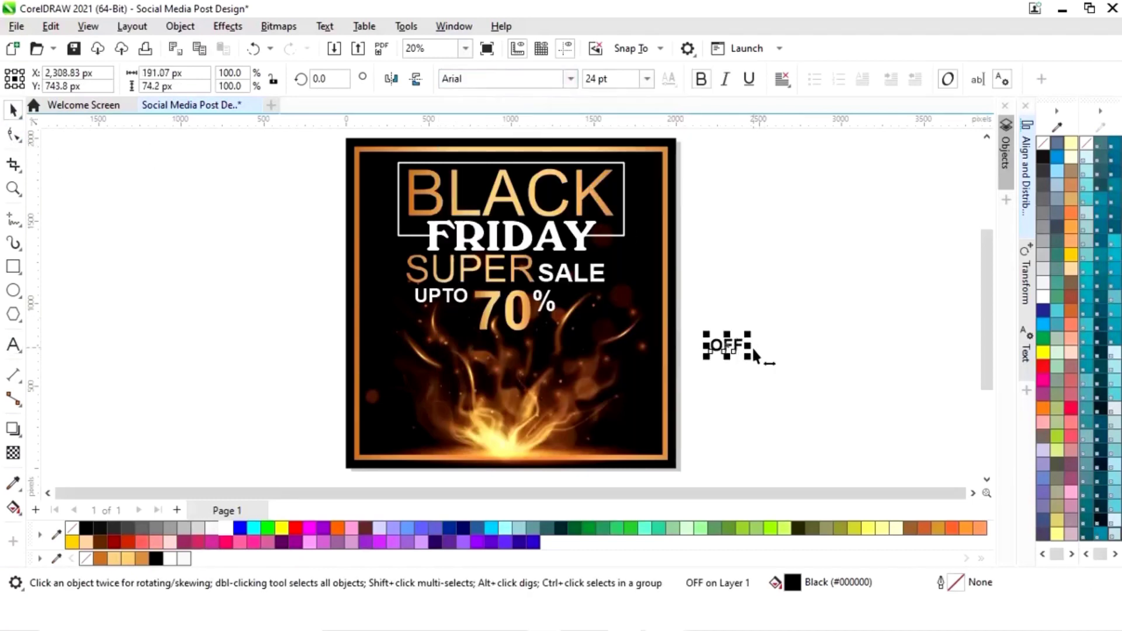
# Make OFF white and align it beneath the % sign to read 70% OFF
pyautogui.moveTo(716, 350); pyautogui.dragTo(563, 329)
pyautogui.click(225, 529)
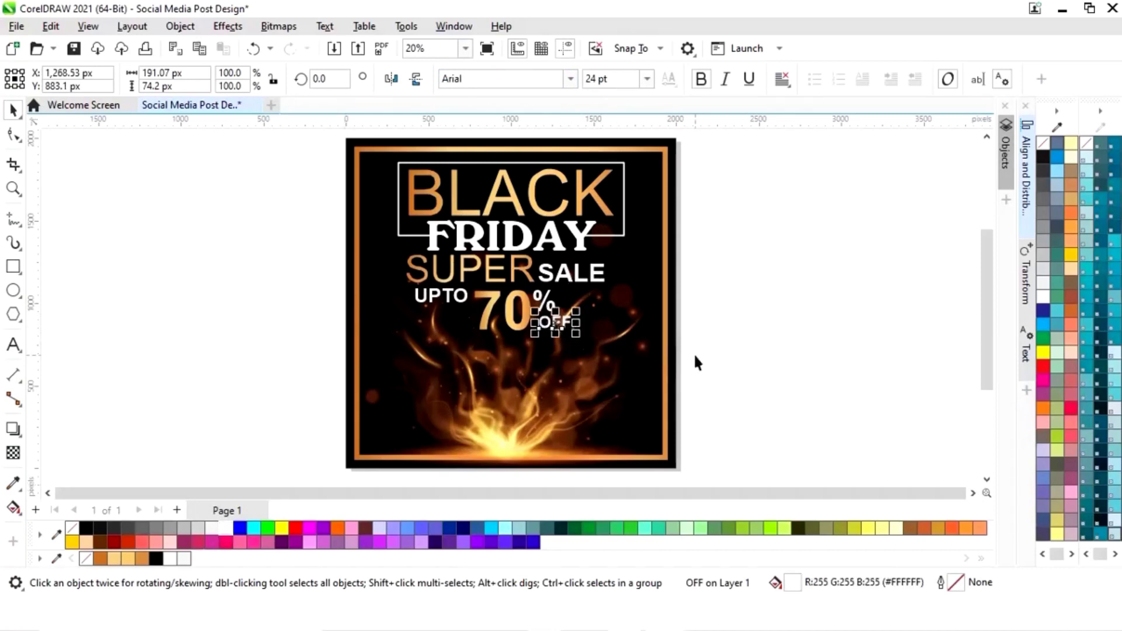
pyautogui.press('z')
pyautogui.moveTo(464, 270); pyautogui.dragTo(674, 370)
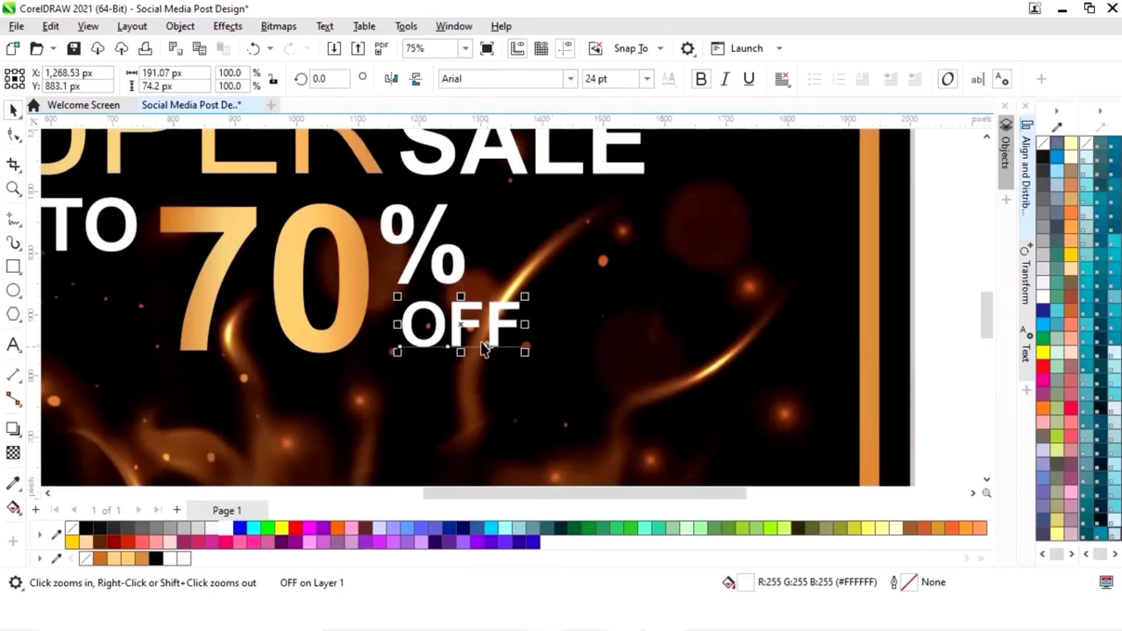
pyautogui.moveTo(460, 325); pyautogui.dragTo(439, 331)
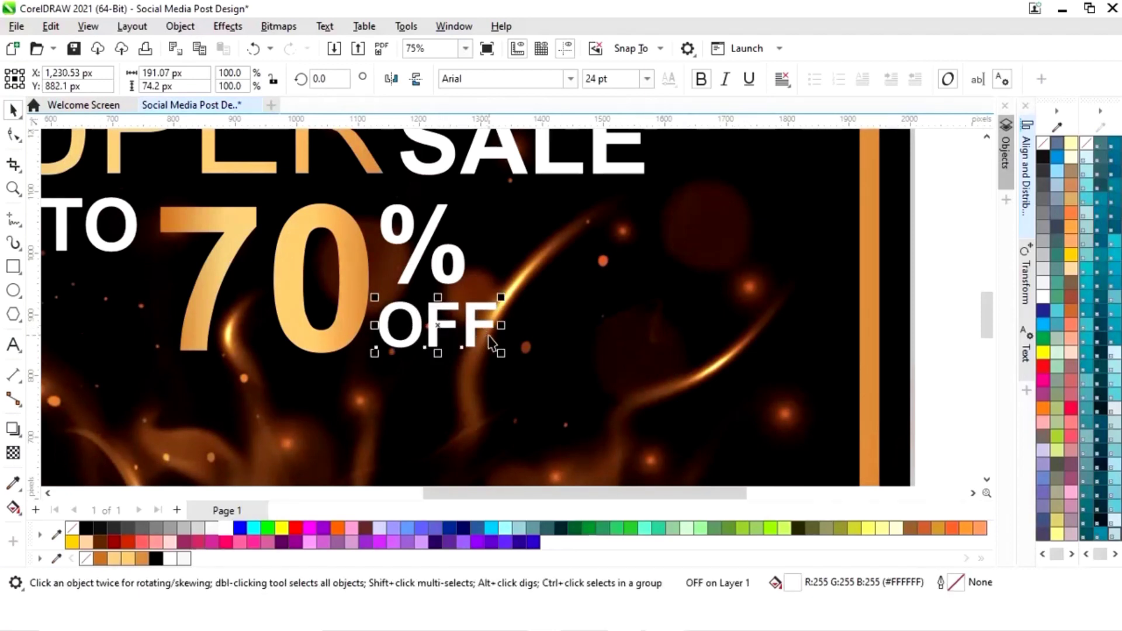
pyautogui.hotkey('shift', 'F4')
pyautogui.click(758, 328)
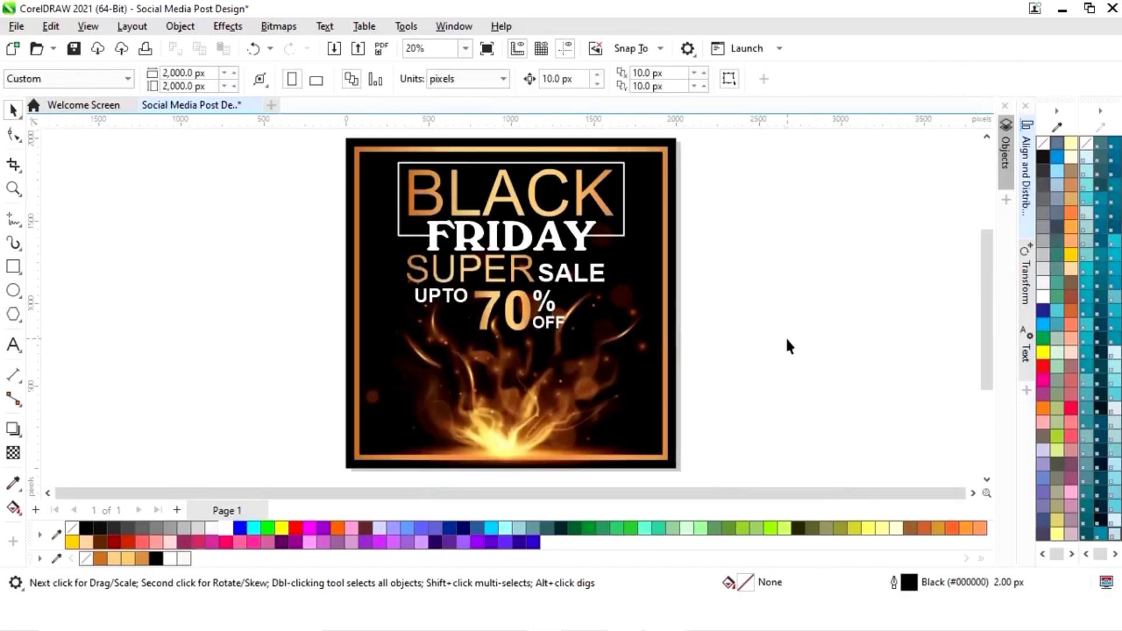
# Add the text LIMITED TIME ONLY beside the page and set it in Arial
pyautogui.click(13, 344)
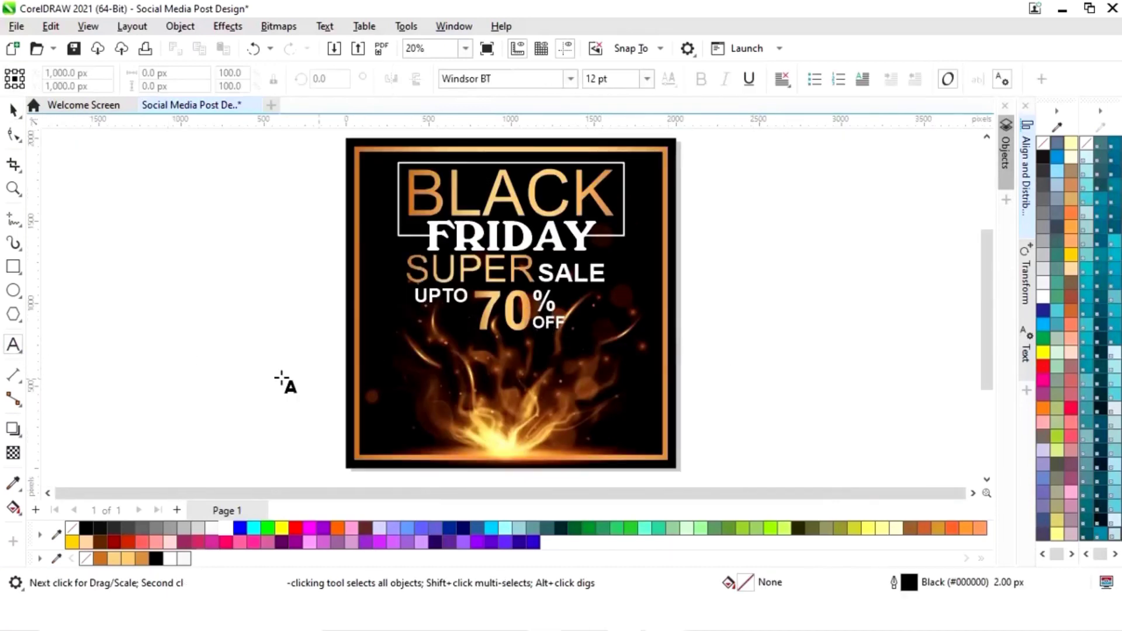
pyautogui.click(698, 345)
pyautogui.write('LIMITED')
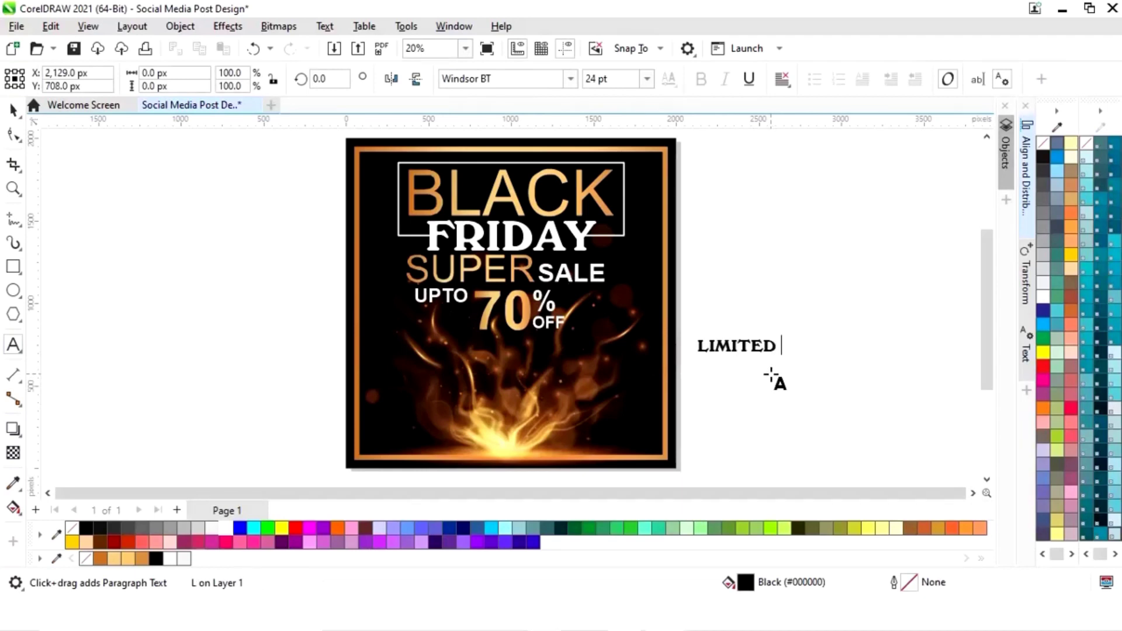
pyautogui.write(' TIME ON')
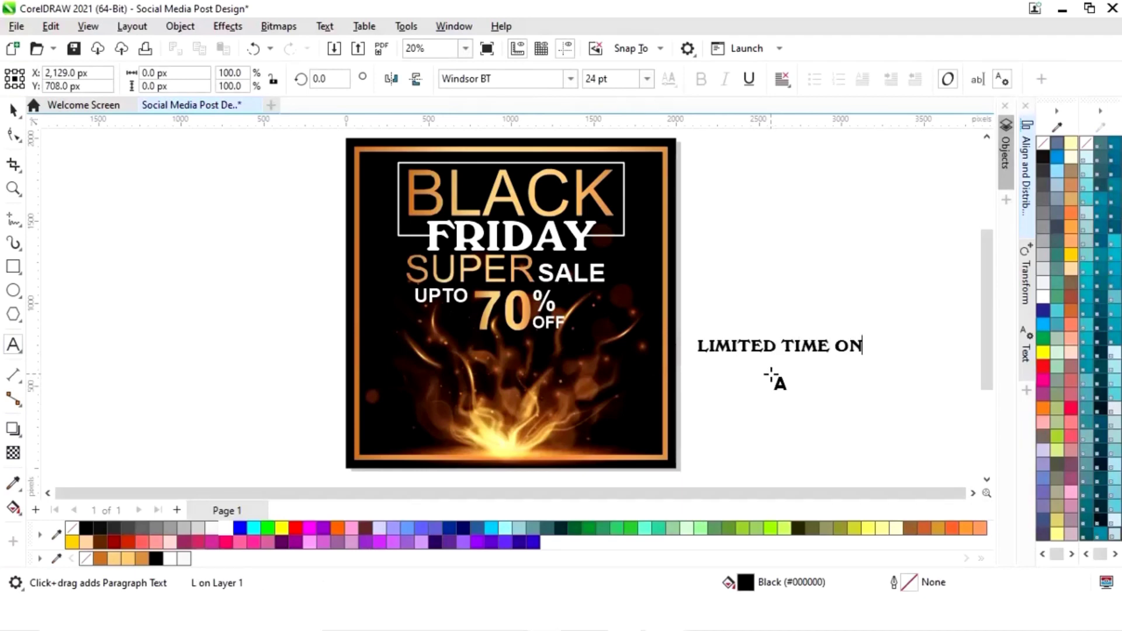
pyautogui.write('LY')
pyautogui.click(13, 110)
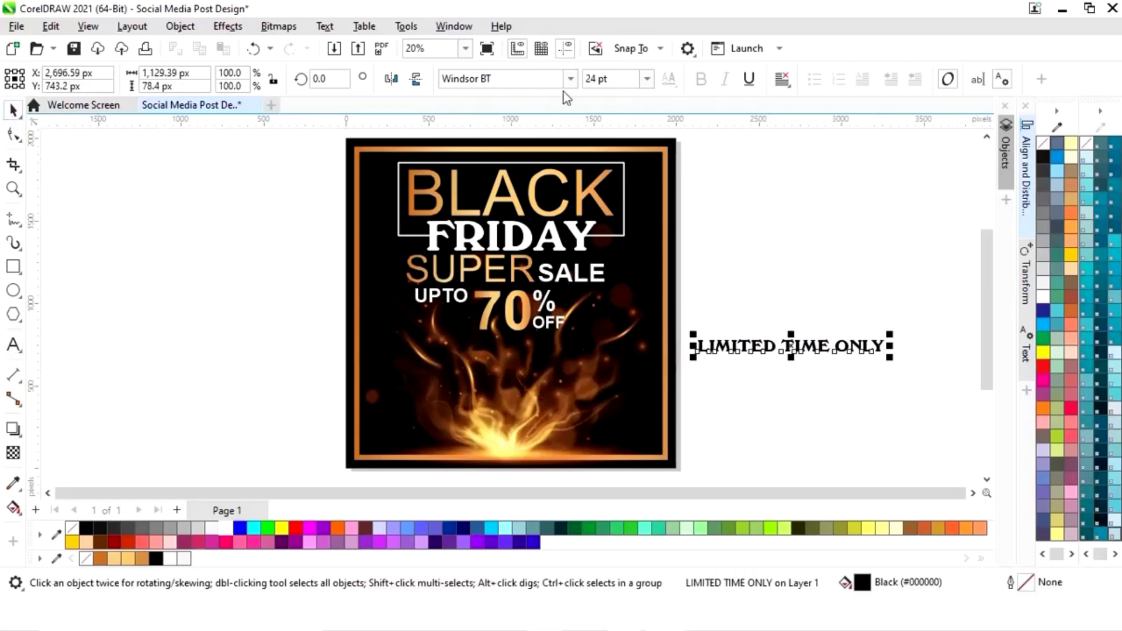
pyautogui.click(570, 79)
pyautogui.click(470, 128)
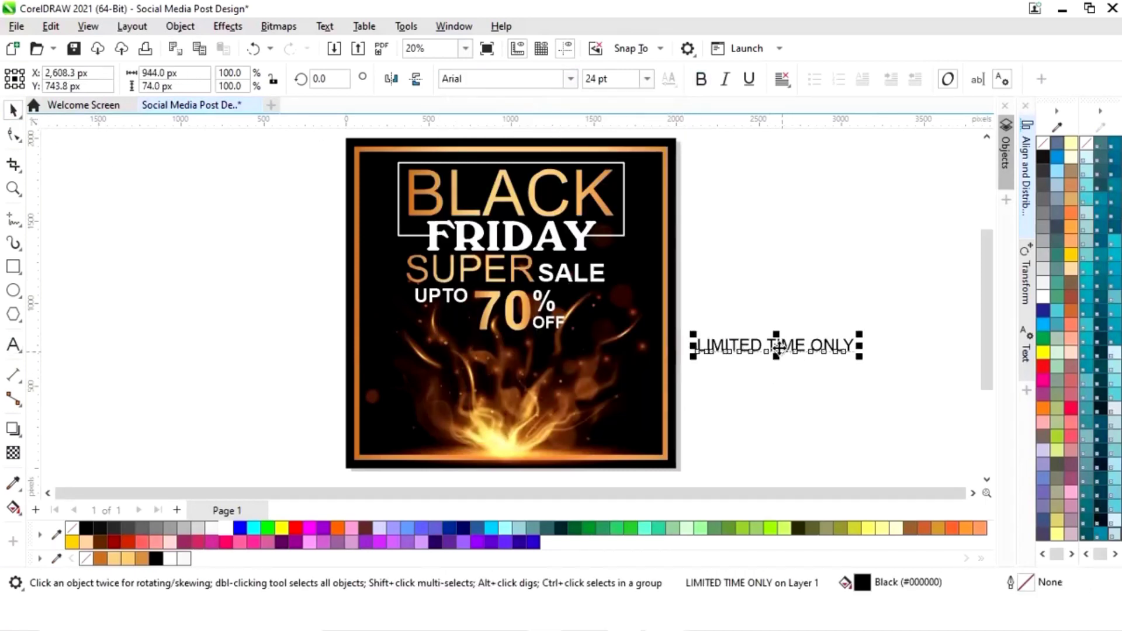
# Place LIMITED TIME ONLY under 70% OFF, make it white, shrink it and bold it
pyautogui.moveTo(776, 346); pyautogui.dragTo(543, 350)
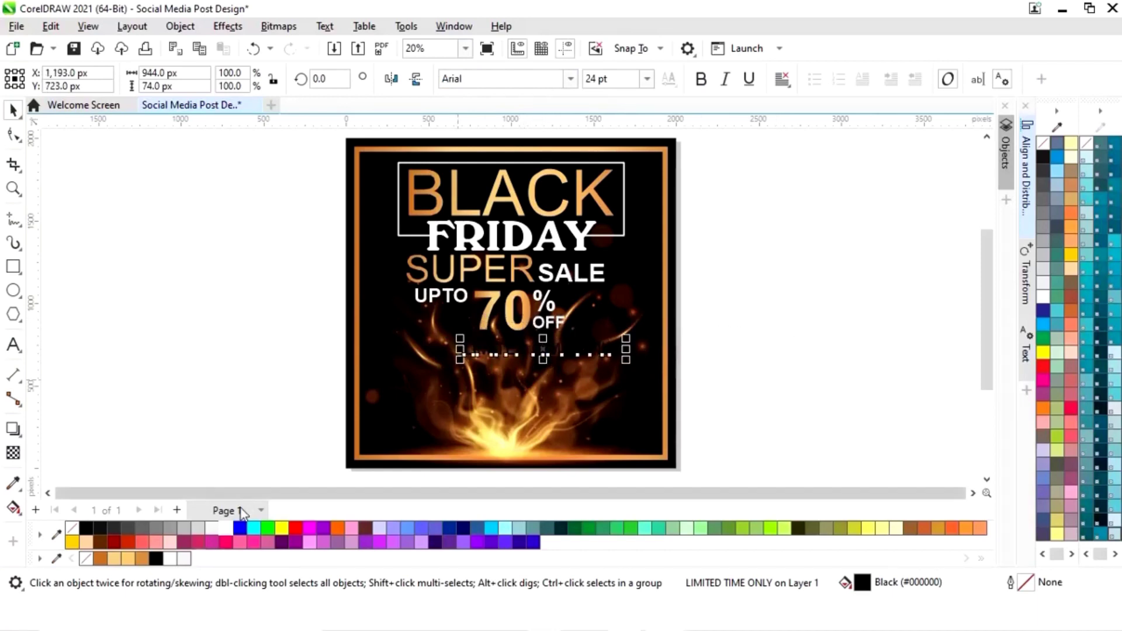
pyautogui.click(226, 529)
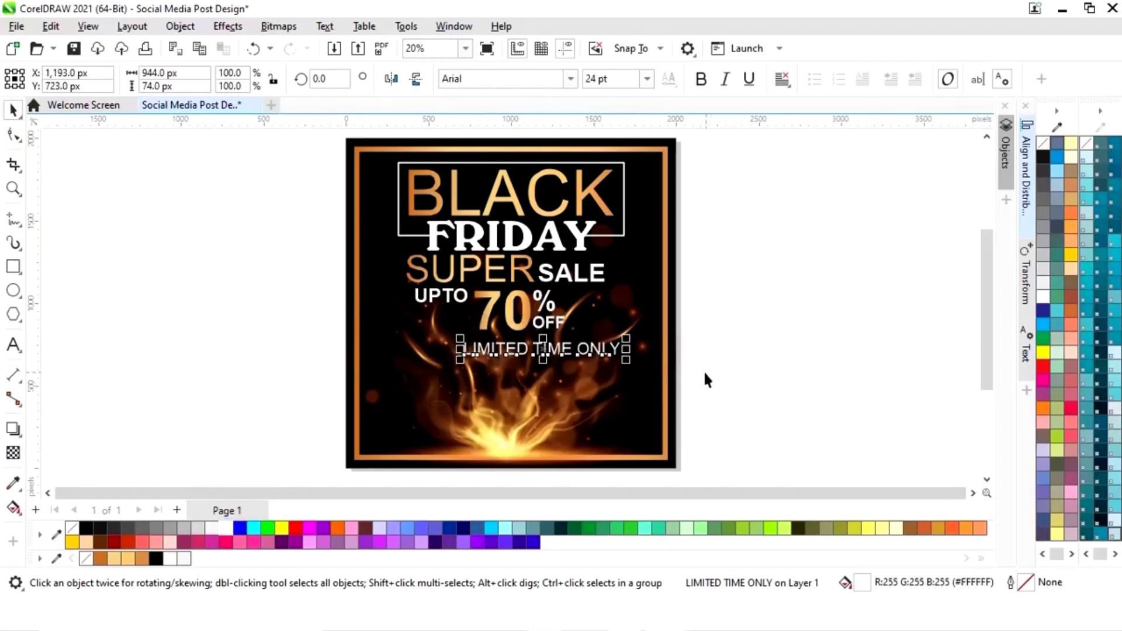
pyautogui.moveTo(630, 342); pyautogui.dragTo(538, 343)
pyautogui.click(701, 78)
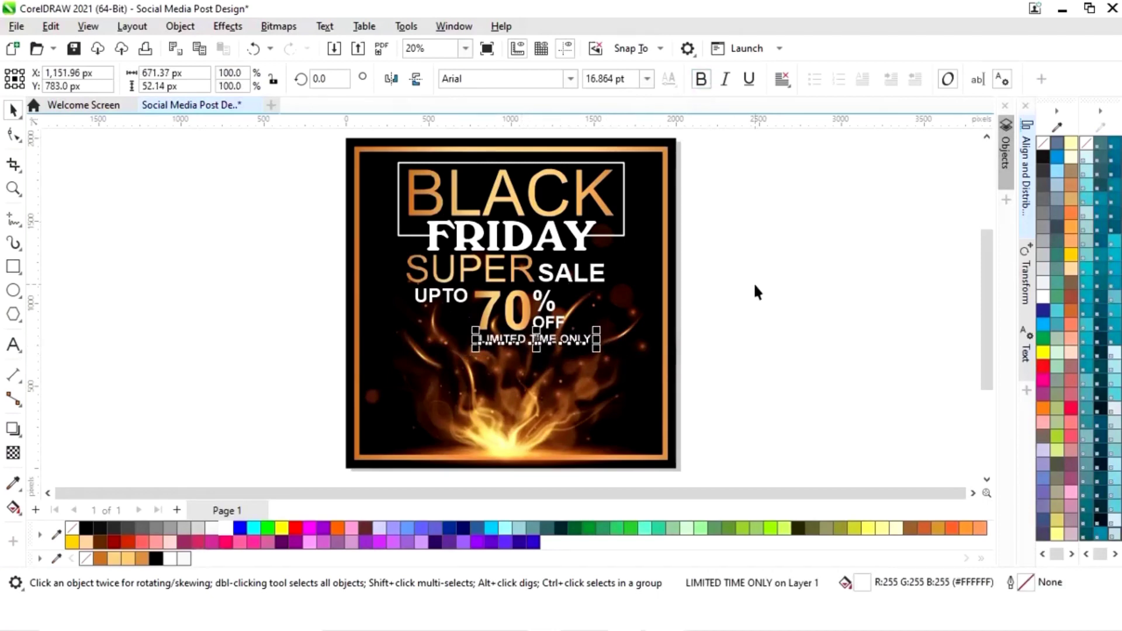
pyautogui.click(753, 284)
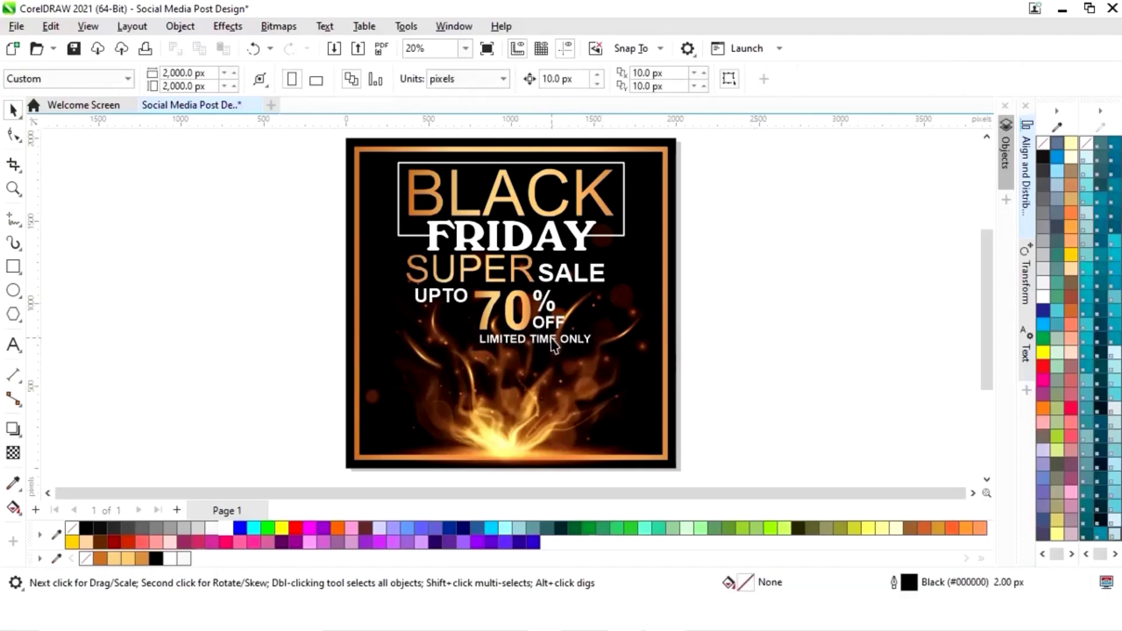
# Shrink LIMITED TIME ONLY to about 13 pt and centre it beneath 70% OFF
pyautogui.press('z')
pyautogui.moveTo(416, 280); pyautogui.dragTo(661, 391)
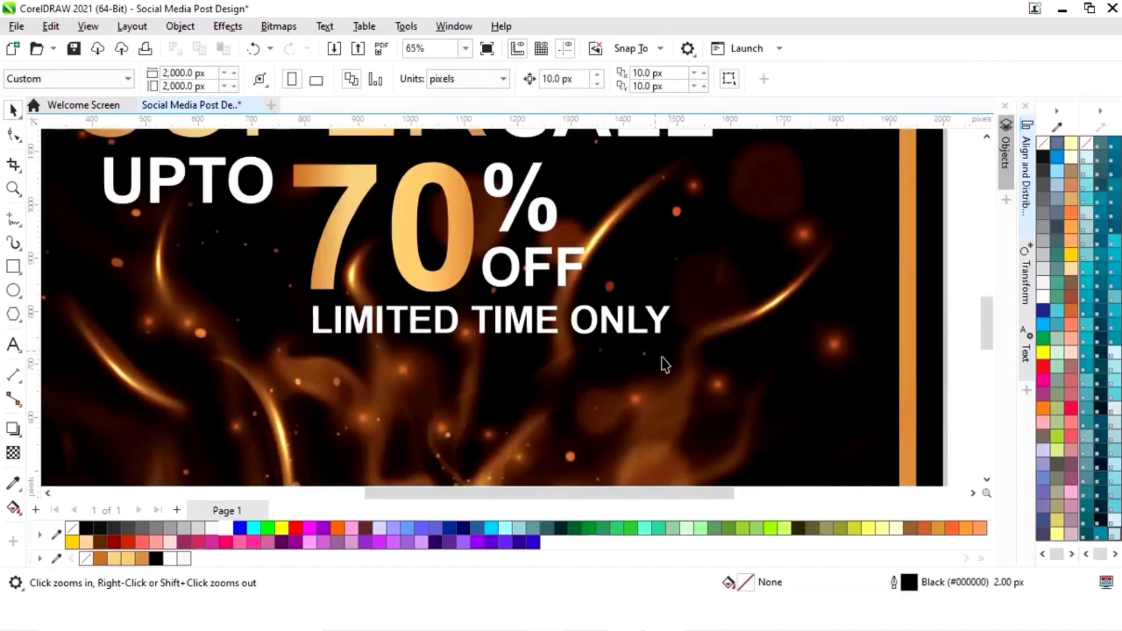
pyautogui.press('space')
pyautogui.click(633, 330)
pyautogui.moveTo(683, 302); pyautogui.dragTo(662, 316)
pyautogui.moveTo(493, 320); pyautogui.dragTo(467, 327)
pyautogui.moveTo(629, 304); pyautogui.dragTo(608, 303)
pyautogui.moveTo(467, 320); pyautogui.dragTo(463, 320)
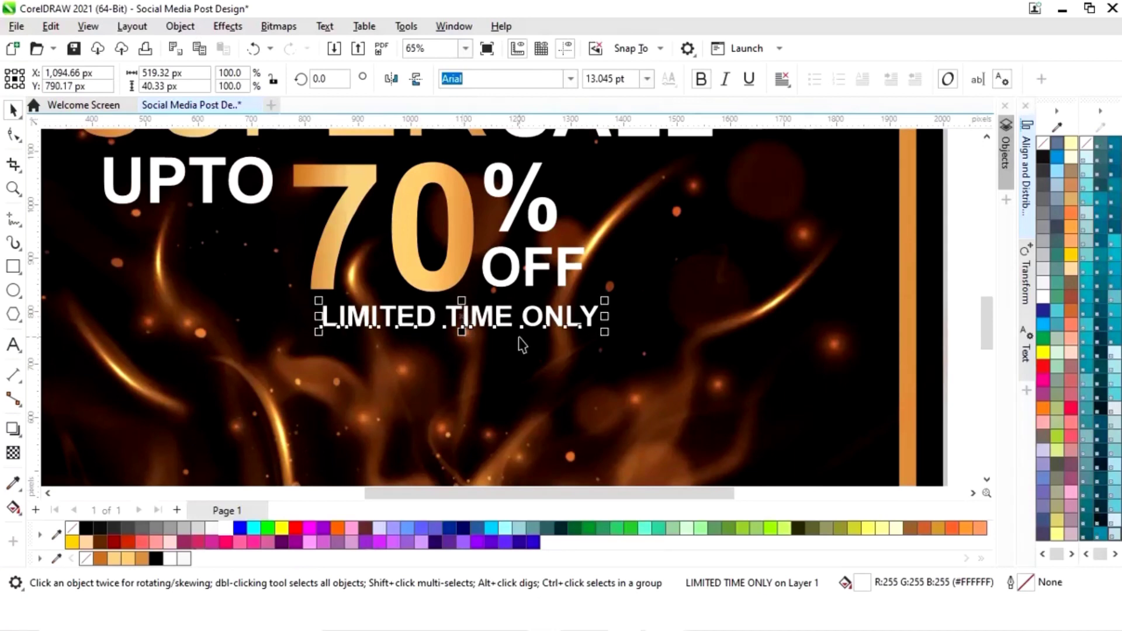
pyautogui.hotkey('shift', 'F4')
pyautogui.click(815, 331)
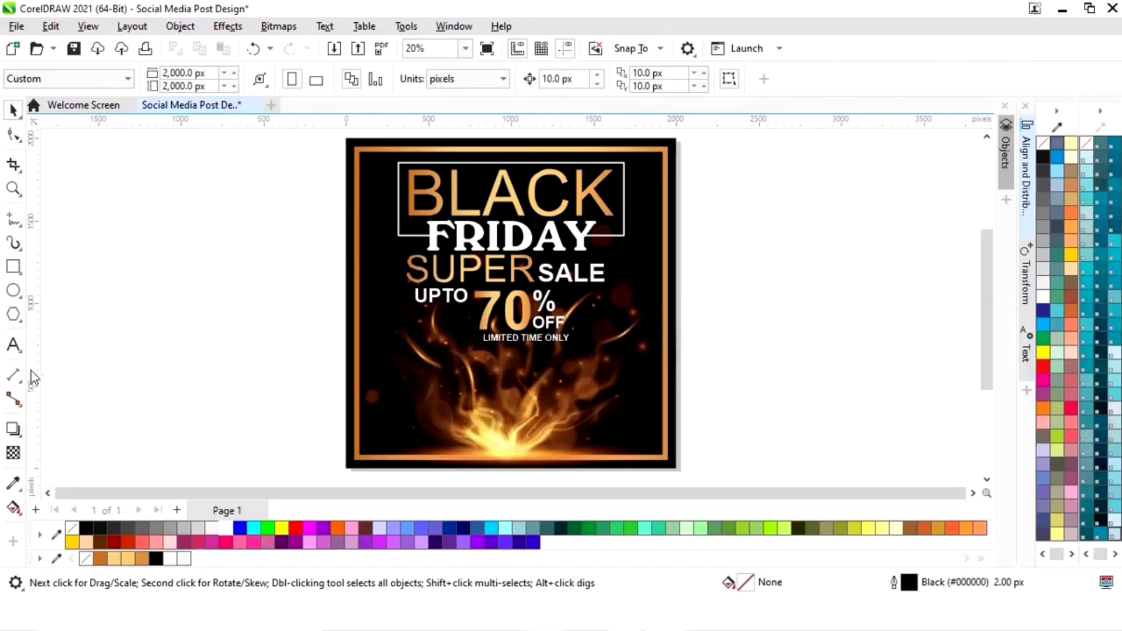
# Draw a wide rectangle to the right of the poster
pyautogui.click(13, 268)
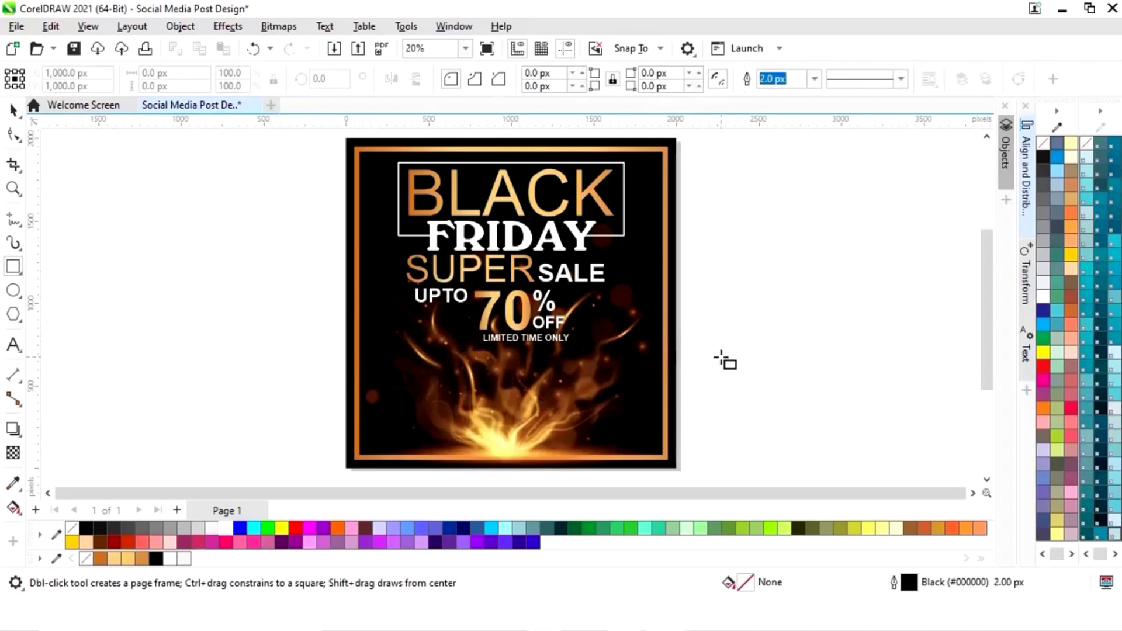
pyautogui.moveTo(714, 336); pyautogui.dragTo(821, 367)
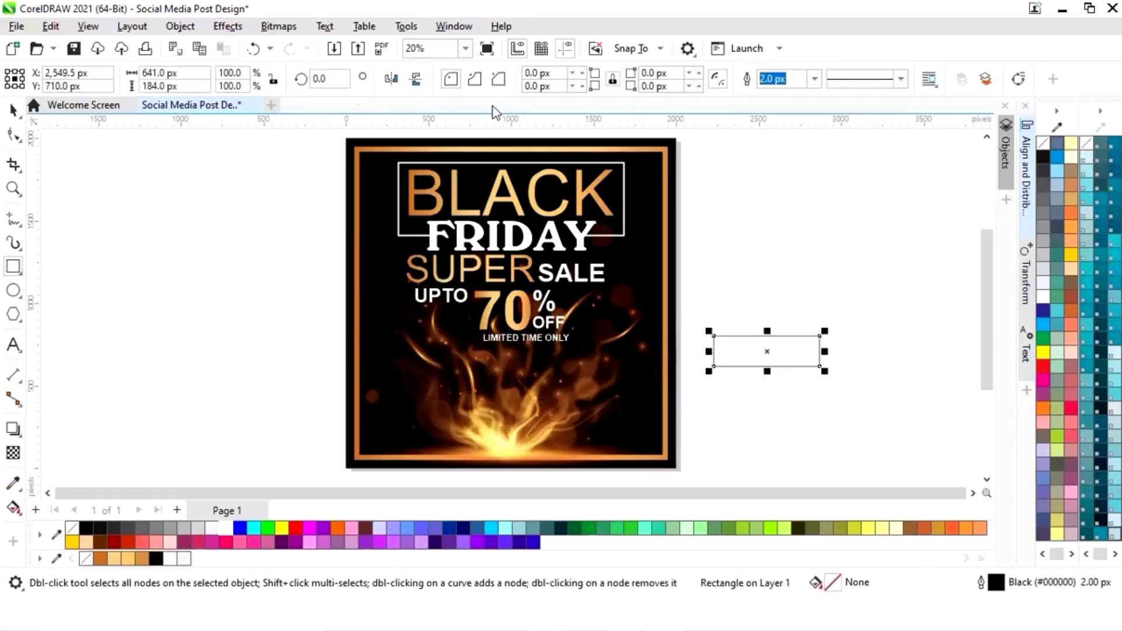
pyautogui.click(14, 112)
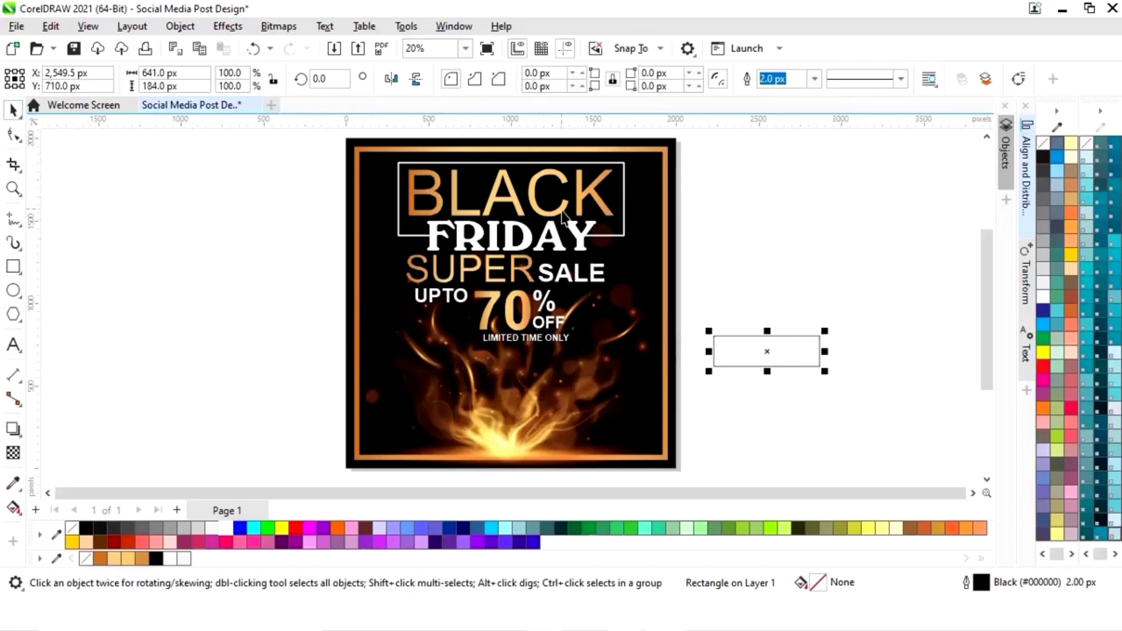
pyautogui.click(206, 211)
pyautogui.click(744, 335)
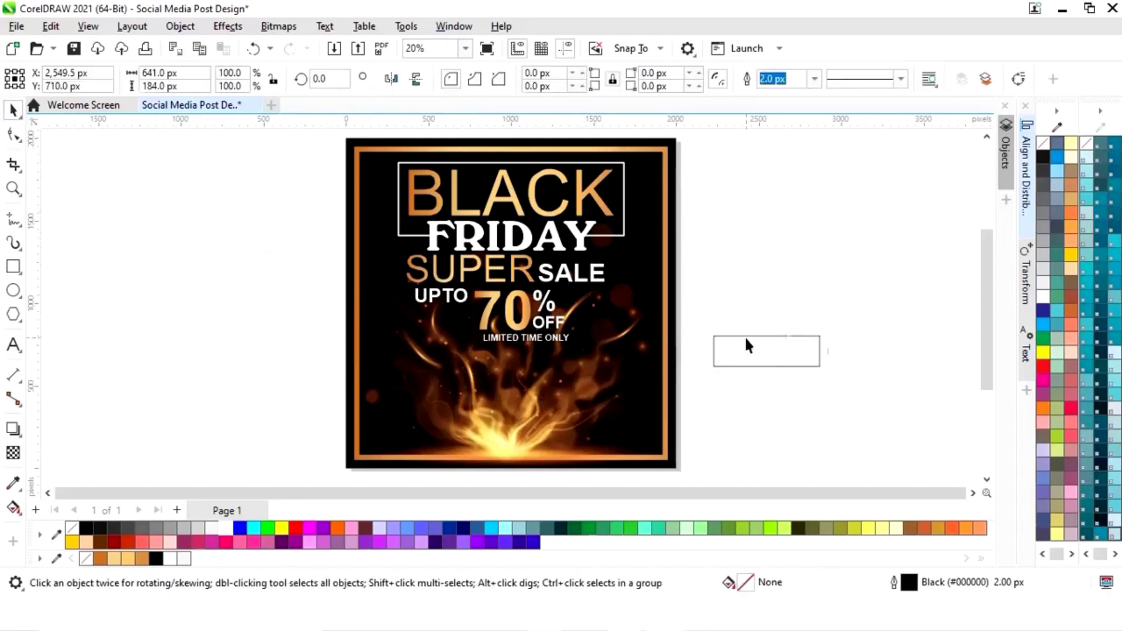
# Give the rectangle a 20 px white outline, scale it down and place it below LIMITED TIME ONLY
pyautogui.click(814, 79)
pyautogui.click(783, 194)
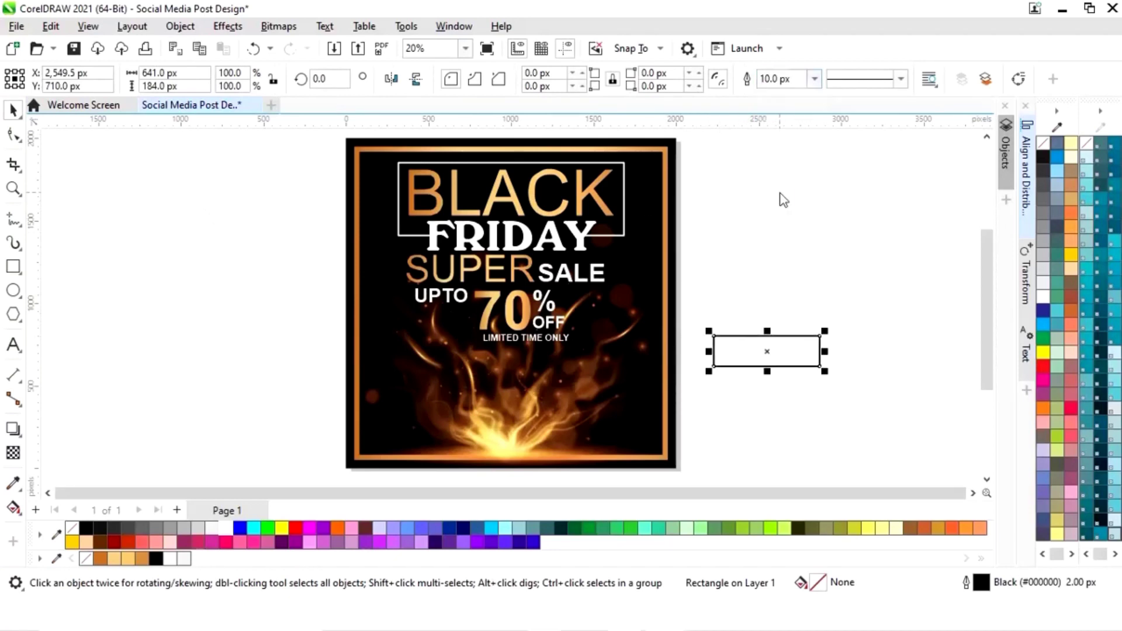
pyautogui.click(812, 80)
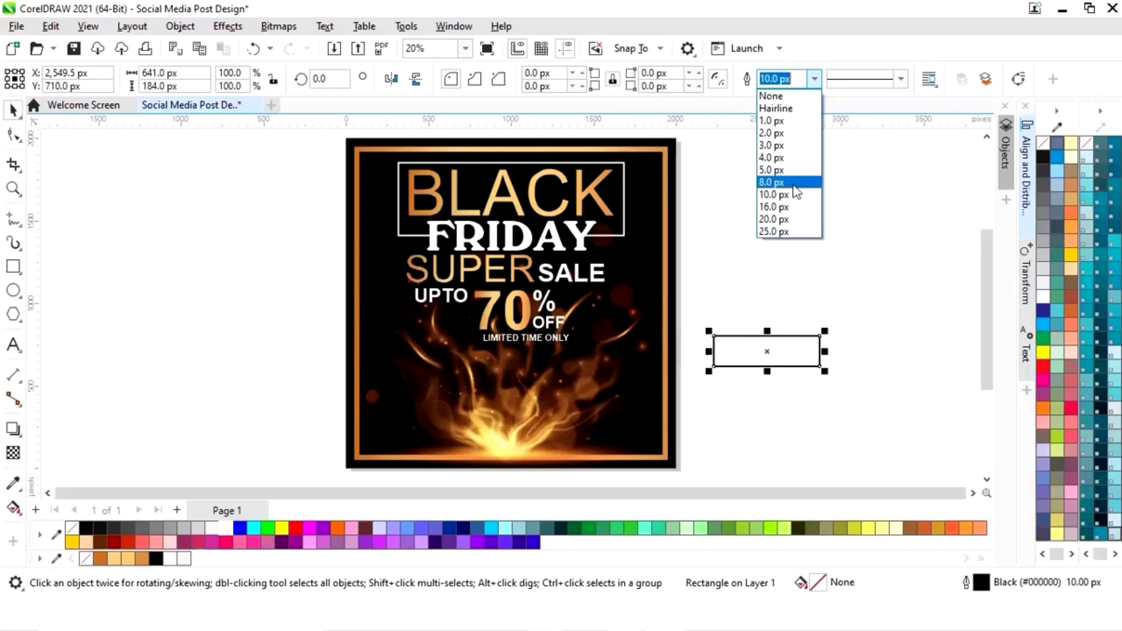
pyautogui.click(785, 223)
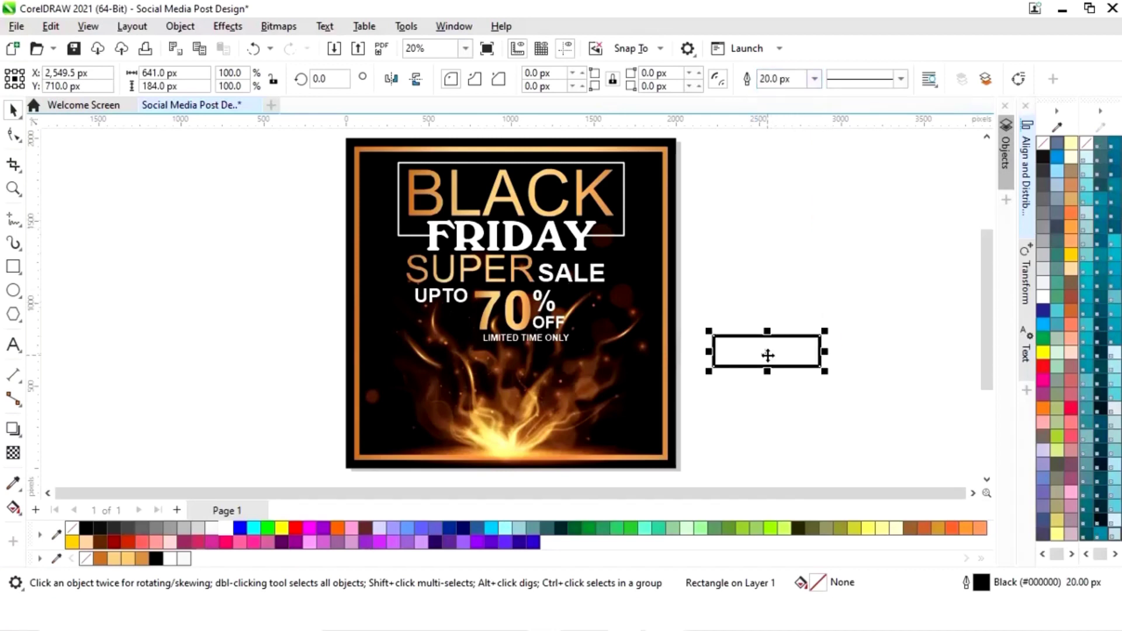
pyautogui.moveTo(767, 355); pyautogui.dragTo(558, 365)
pyautogui.rightClick(222, 527)
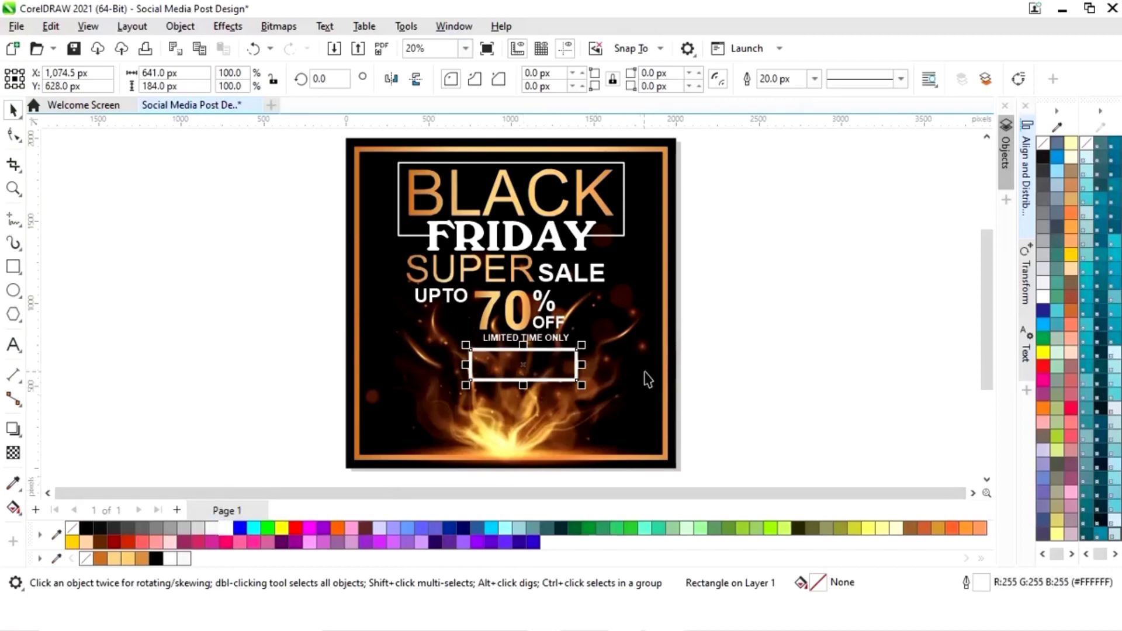
pyautogui.moveTo(584, 348); pyautogui.dragTo(509, 361)
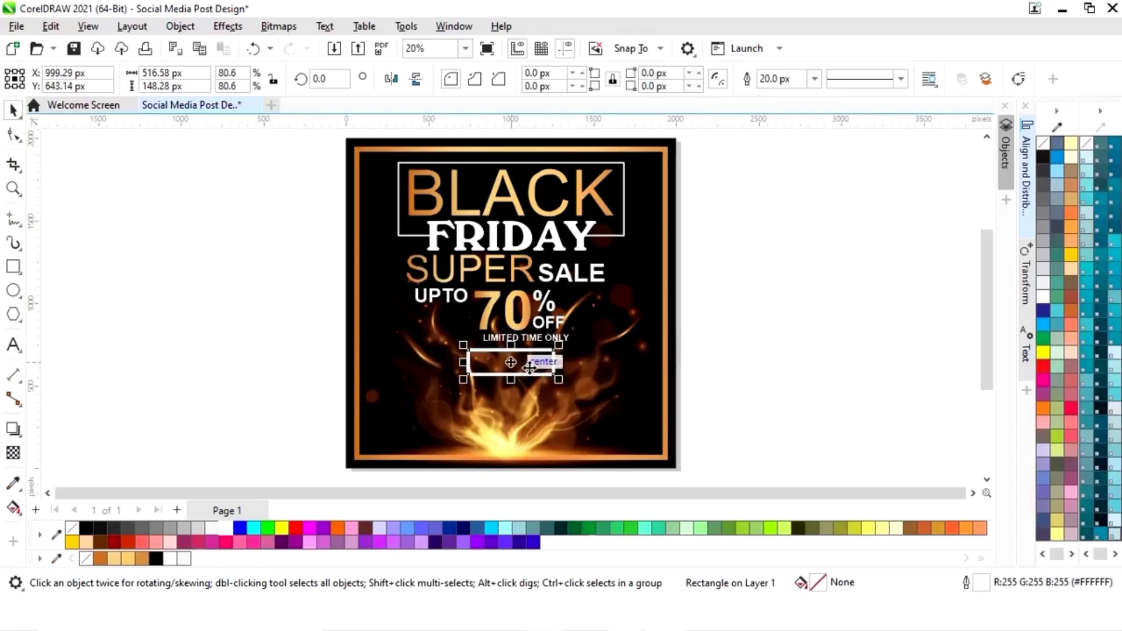
pyautogui.click(299, 403)
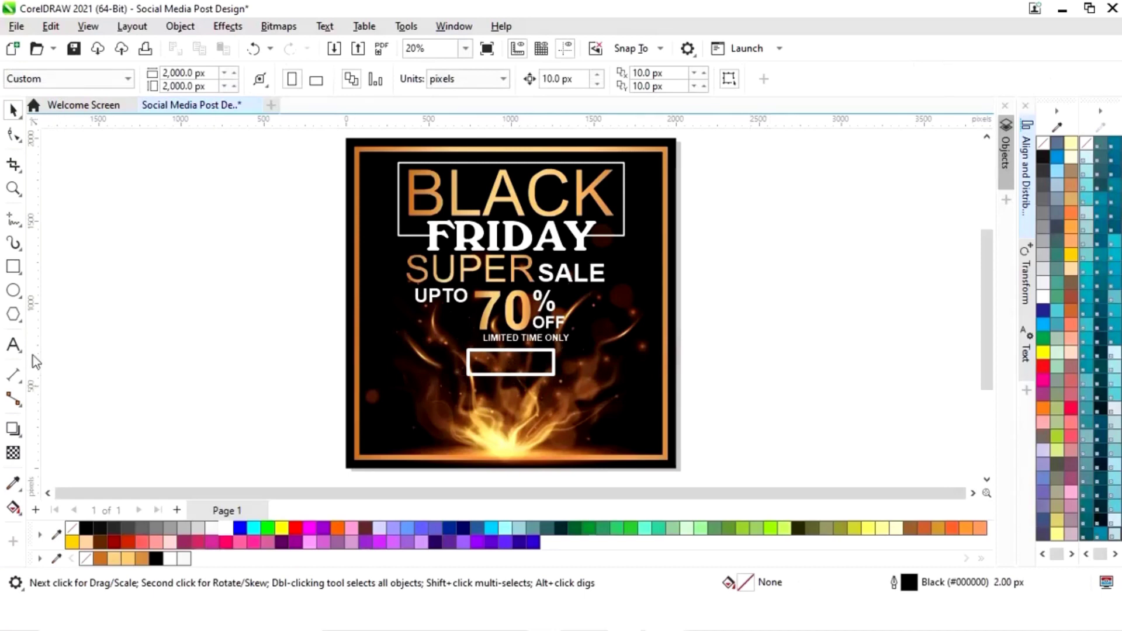
# Add the text SHOP NOW beside the page in Arial
pyautogui.click(13, 345)
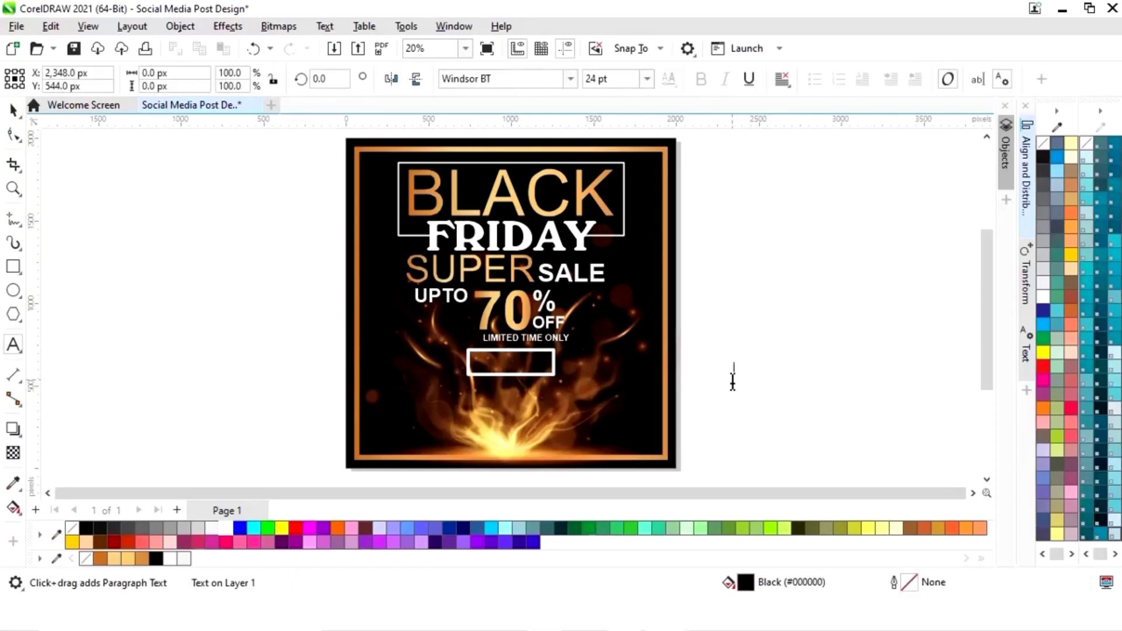
pyautogui.click(732, 381)
pyautogui.write('SHOP NOW')
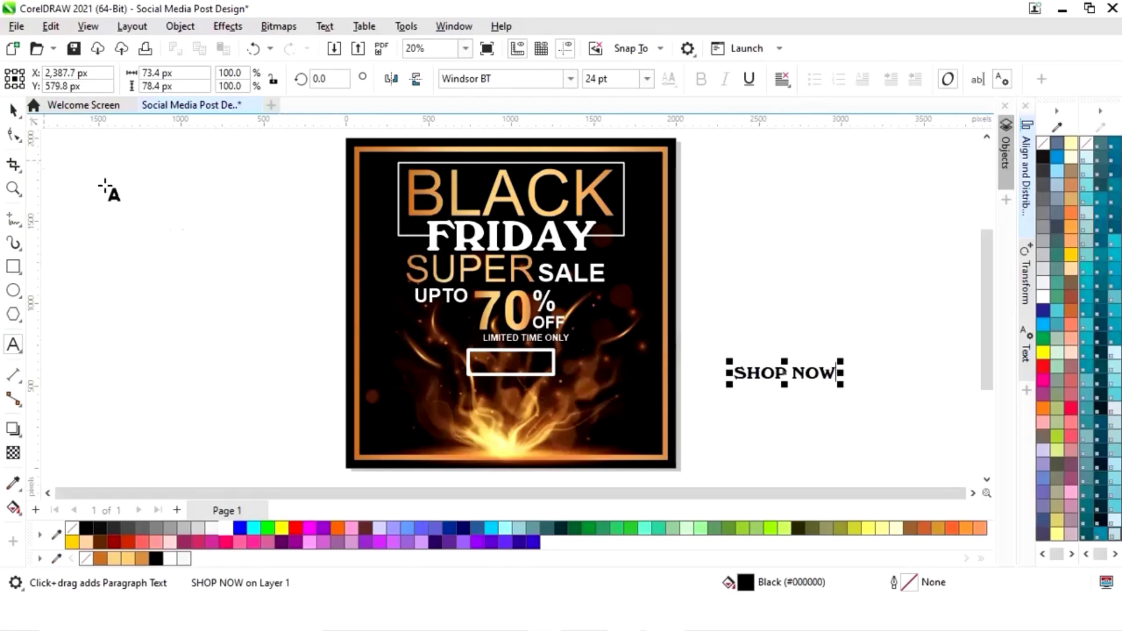
pyautogui.click(14, 110)
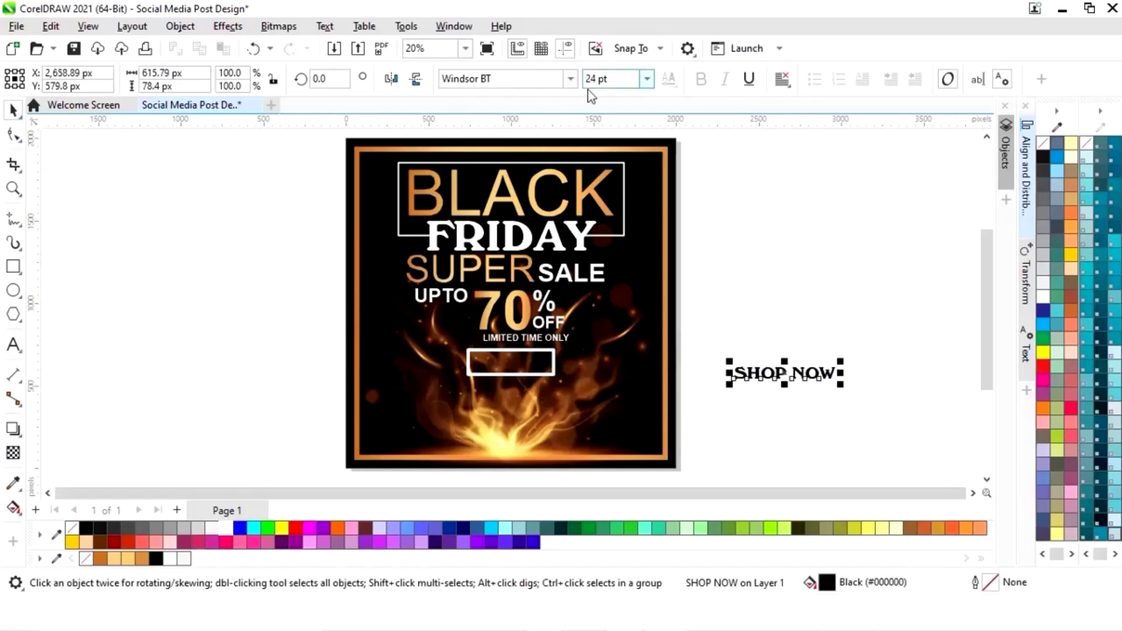
pyautogui.click(570, 79)
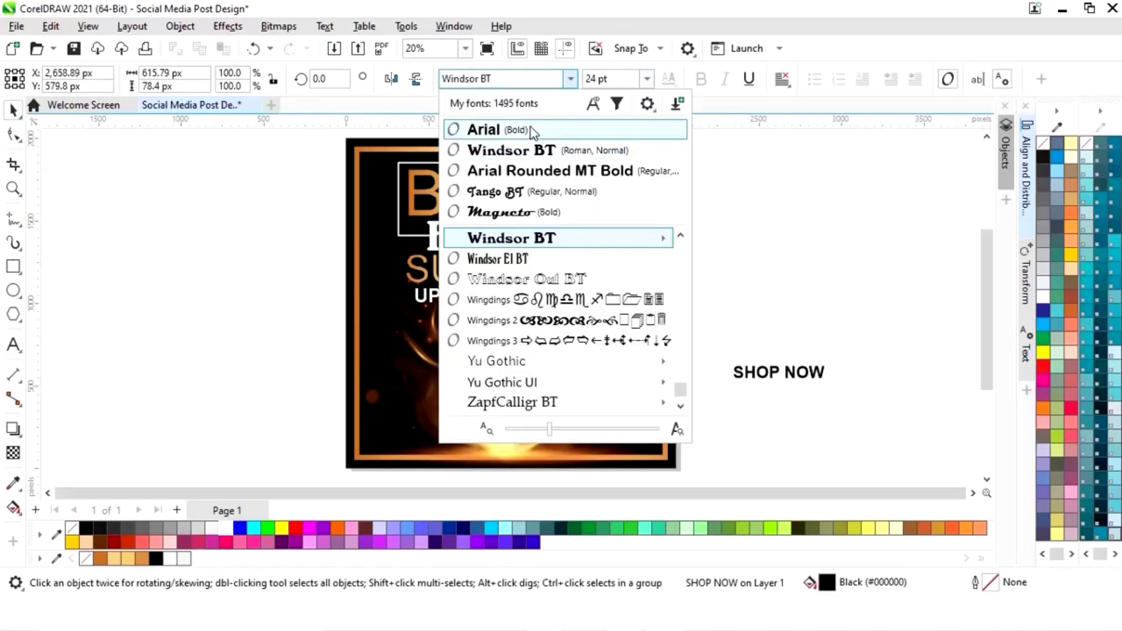
pyautogui.click(520, 128)
# Make SHOP NOW white, shrink it to about 16.75 pt and centre it in the box
pyautogui.moveTo(784, 371); pyautogui.dragTo(519, 363)
pyautogui.click(225, 529)
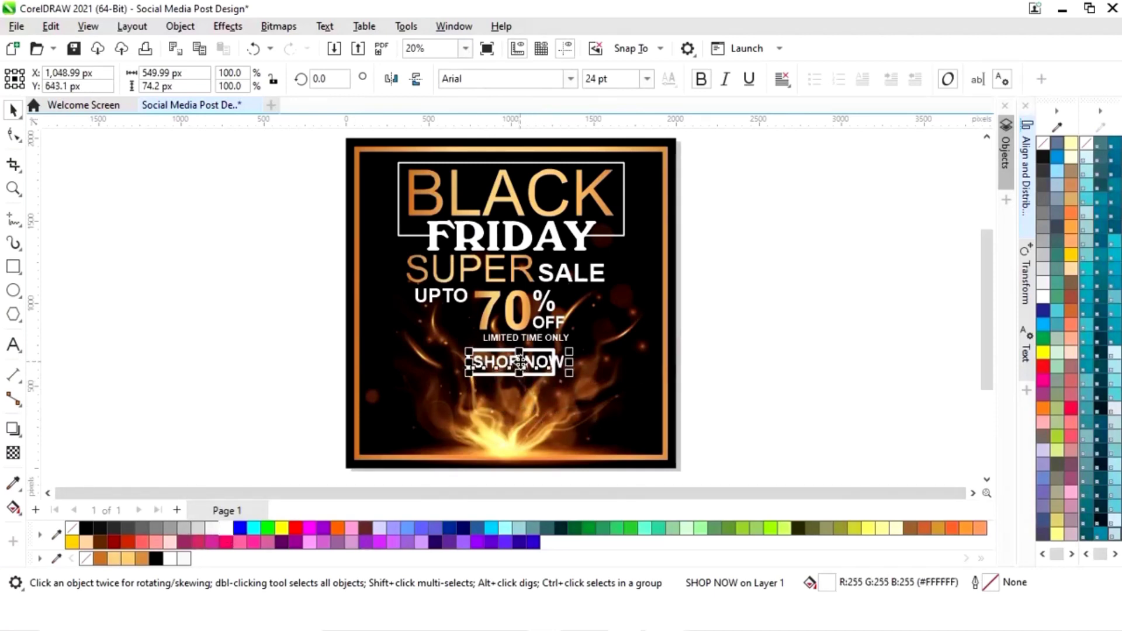
pyautogui.press('z')
pyautogui.moveTo(428, 307); pyautogui.dragTo(626, 401)
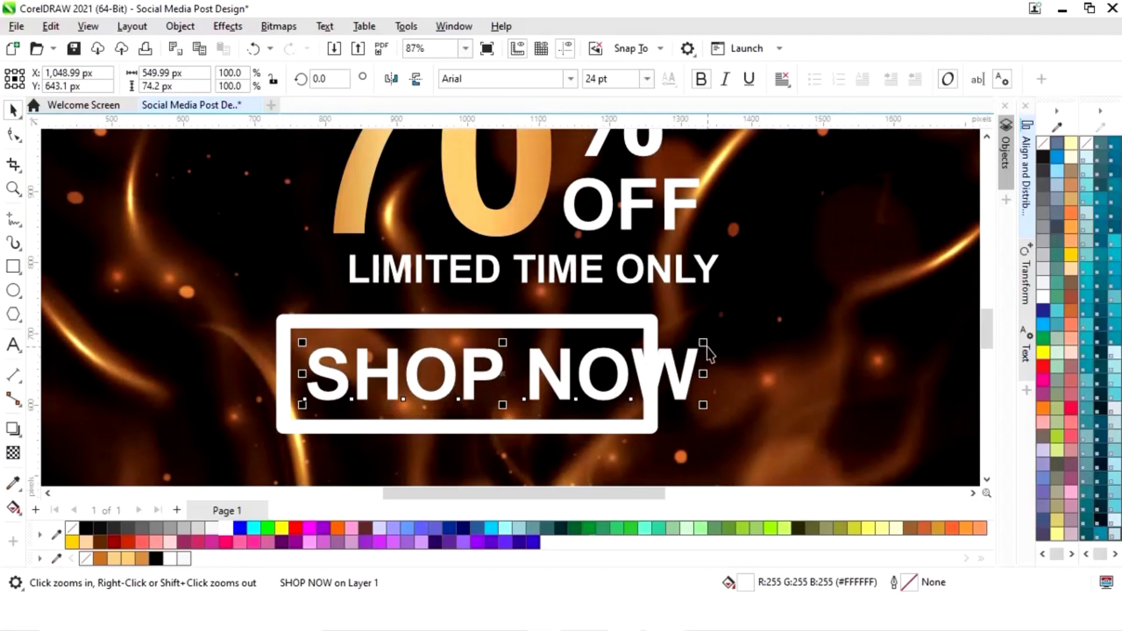
pyautogui.moveTo(693, 348); pyautogui.dragTo(679, 350)
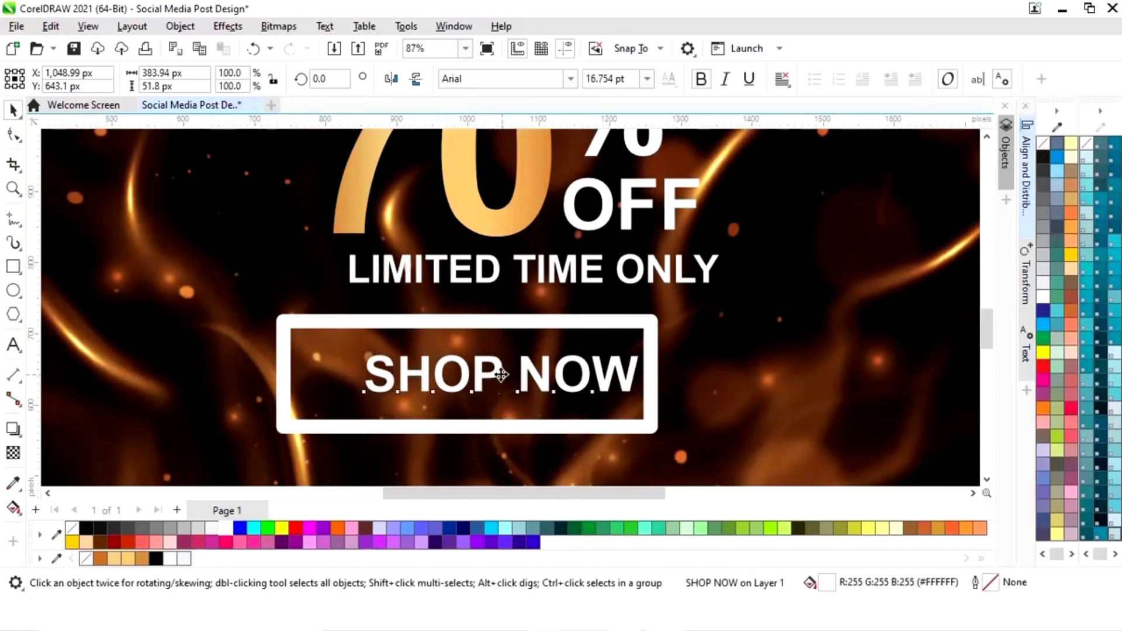
pyautogui.moveTo(501, 376); pyautogui.dragTo(468, 375)
pyautogui.hotkey('shift', 'F4')
pyautogui.click(783, 354)
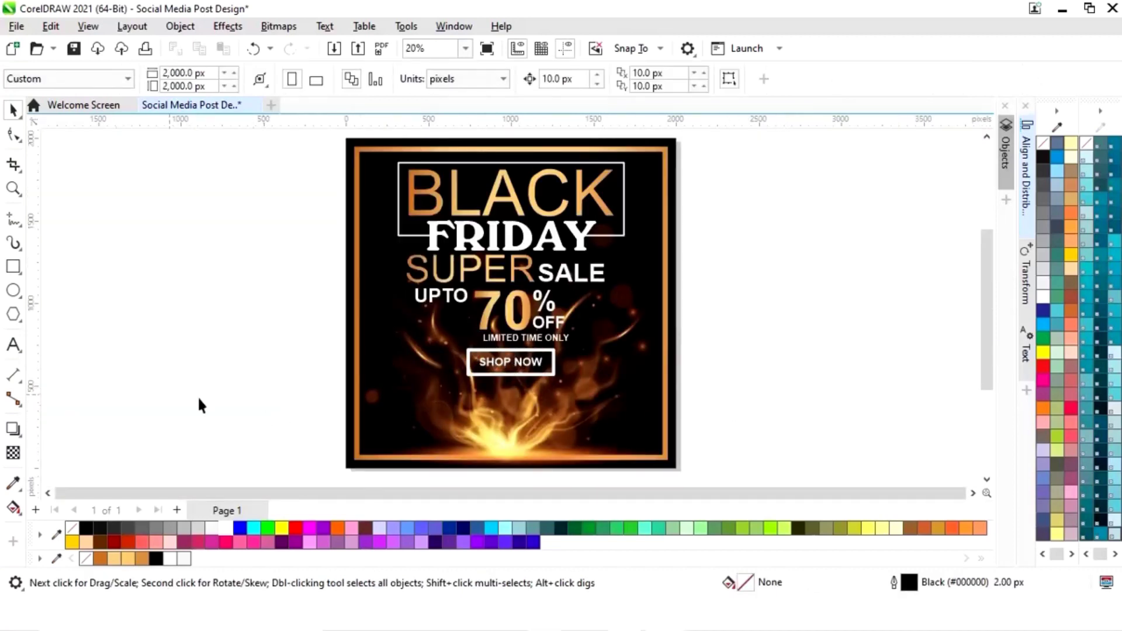
# Add the line 1000's OF ITEMS ON SALE in Arial
pyautogui.click(13, 345)
pyautogui.click(710, 399)
pyautogui.write("1000'")
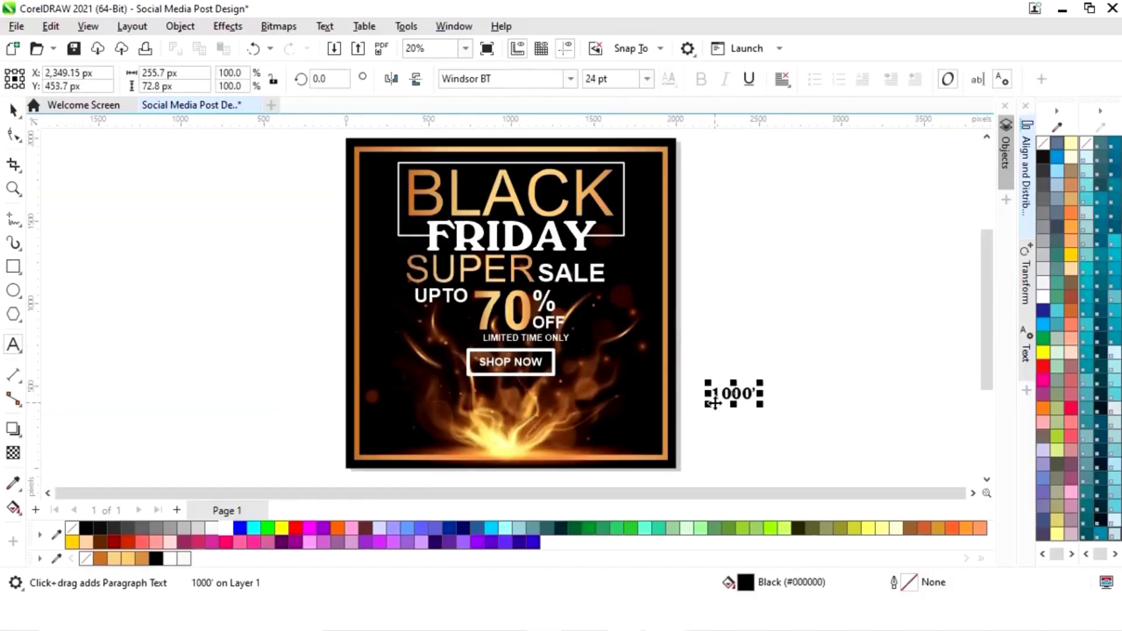
pyautogui.write('s OF ITEMS ON SALE')
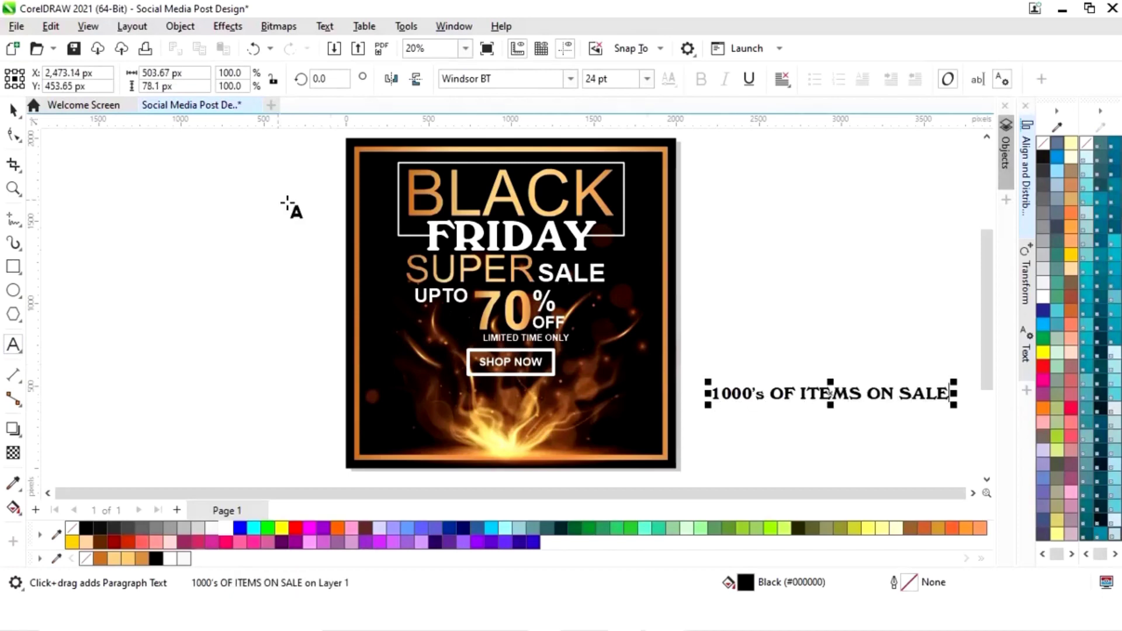
pyautogui.click(13, 110)
pyautogui.click(568, 80)
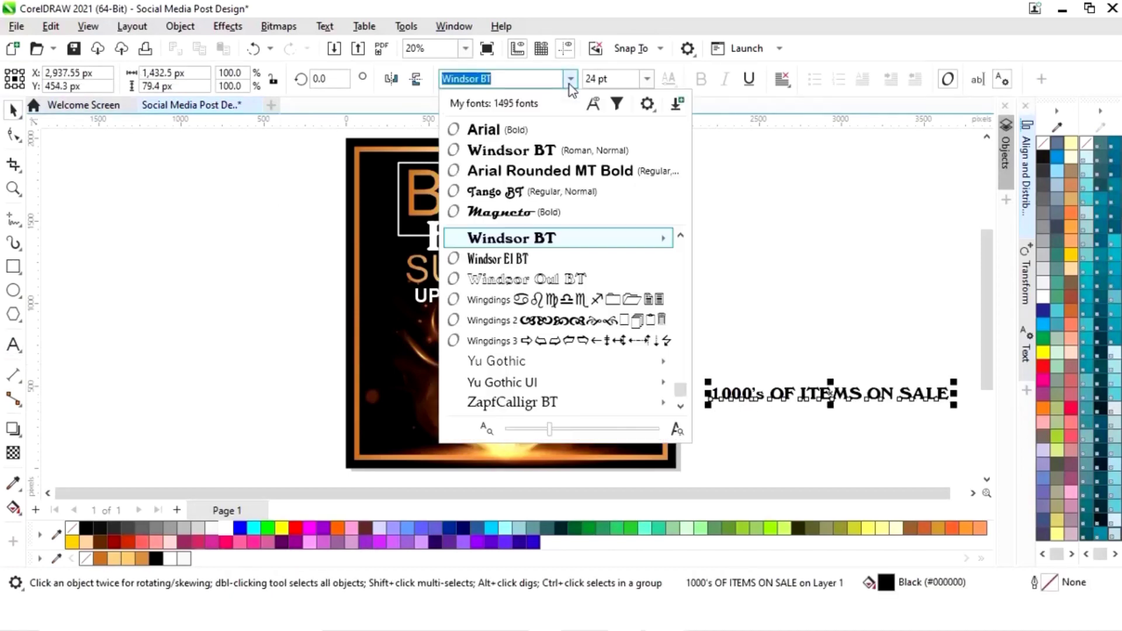
pyautogui.click(534, 130)
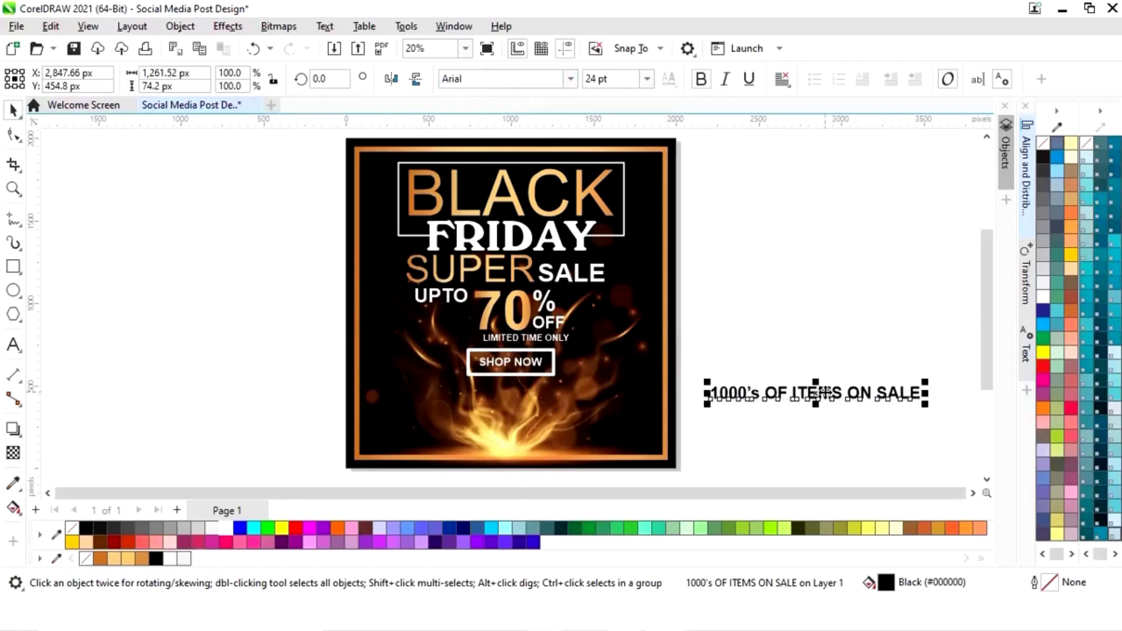
# Make the sale line white, shrink it to about 16.24 pt and centre it below SHOP NOW
pyautogui.moveTo(841, 392); pyautogui.dragTo(551, 384)
pyautogui.click(226, 528)
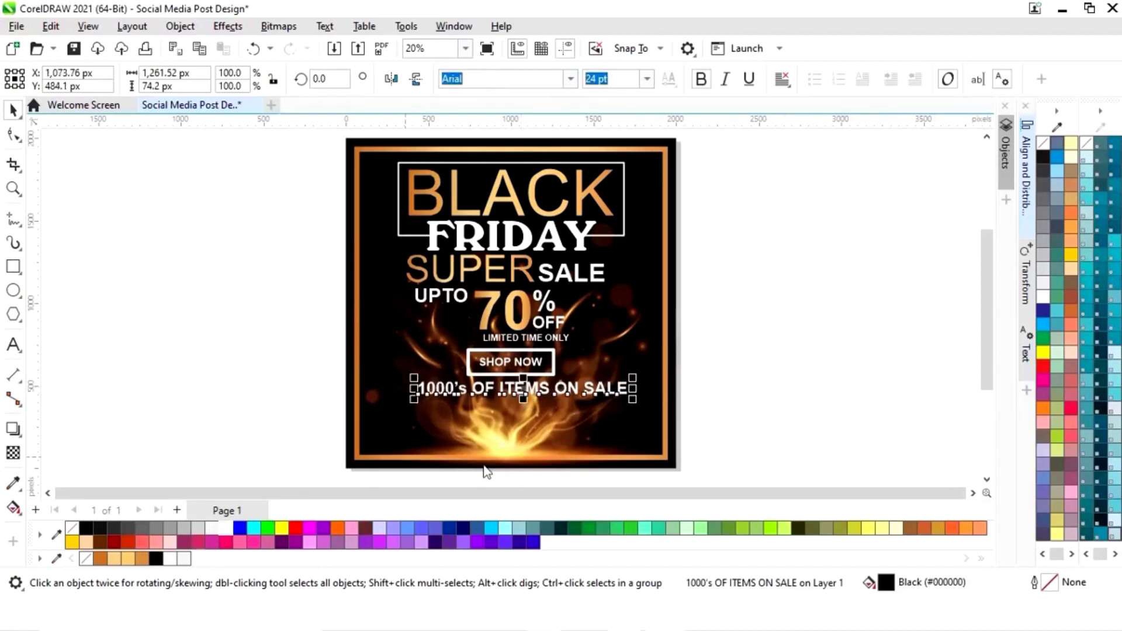
pyautogui.press('z')
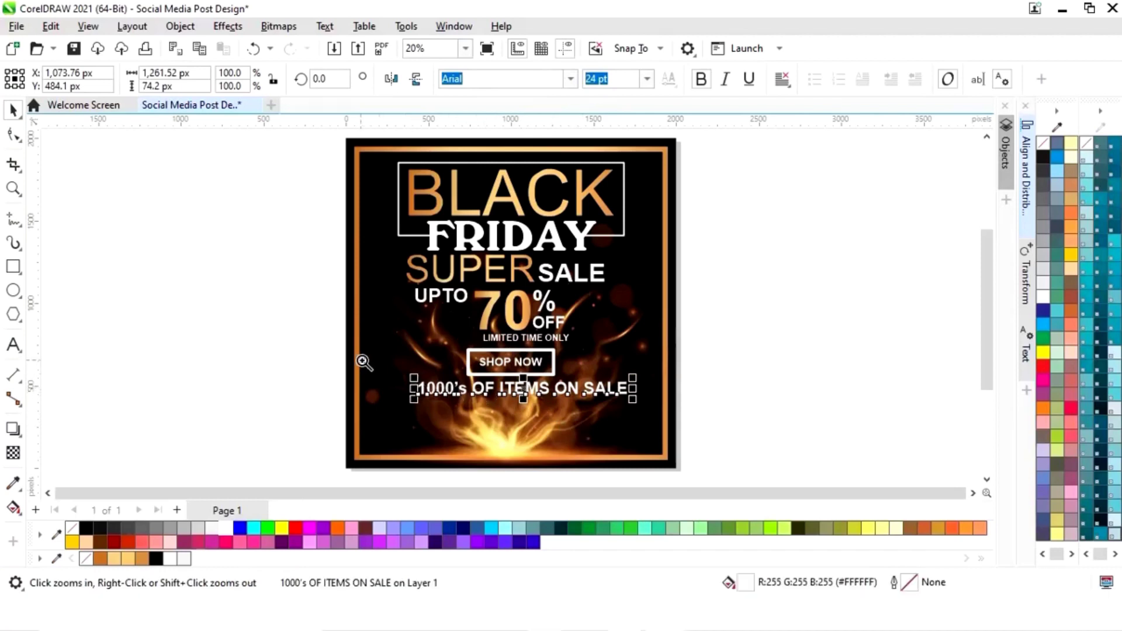
pyautogui.moveTo(365, 363); pyautogui.dragTo(693, 421)
pyautogui.moveTo(810, 291); pyautogui.dragTo(780, 303)
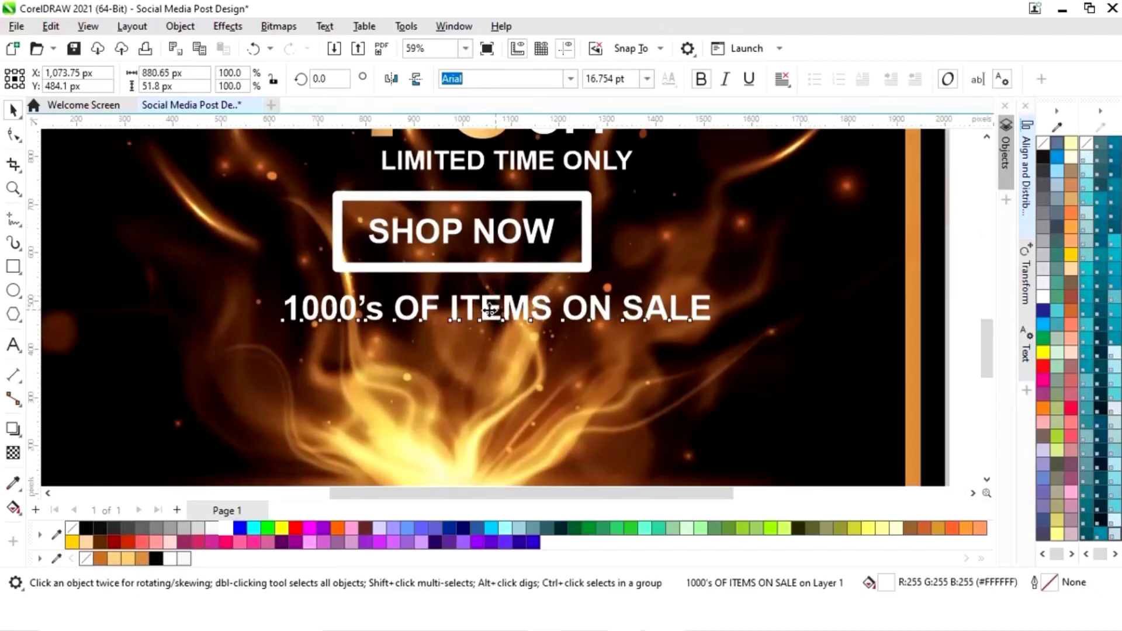
pyautogui.moveTo(489, 307); pyautogui.dragTo(442, 300)
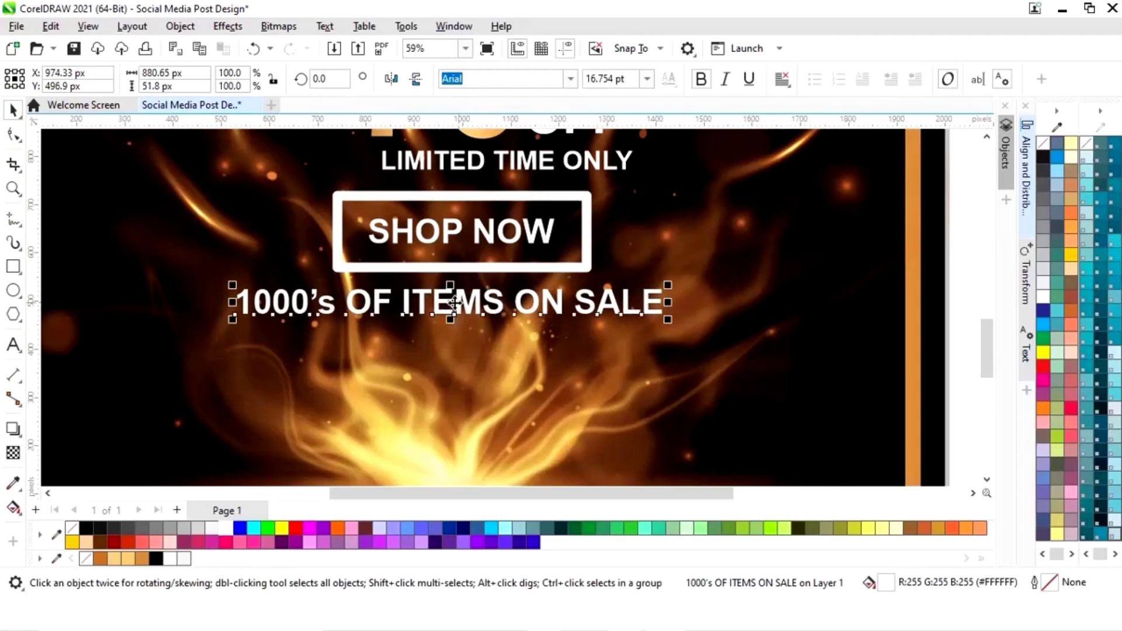
pyautogui.moveTo(673, 301); pyautogui.dragTo(666, 301)
pyautogui.press('F3')
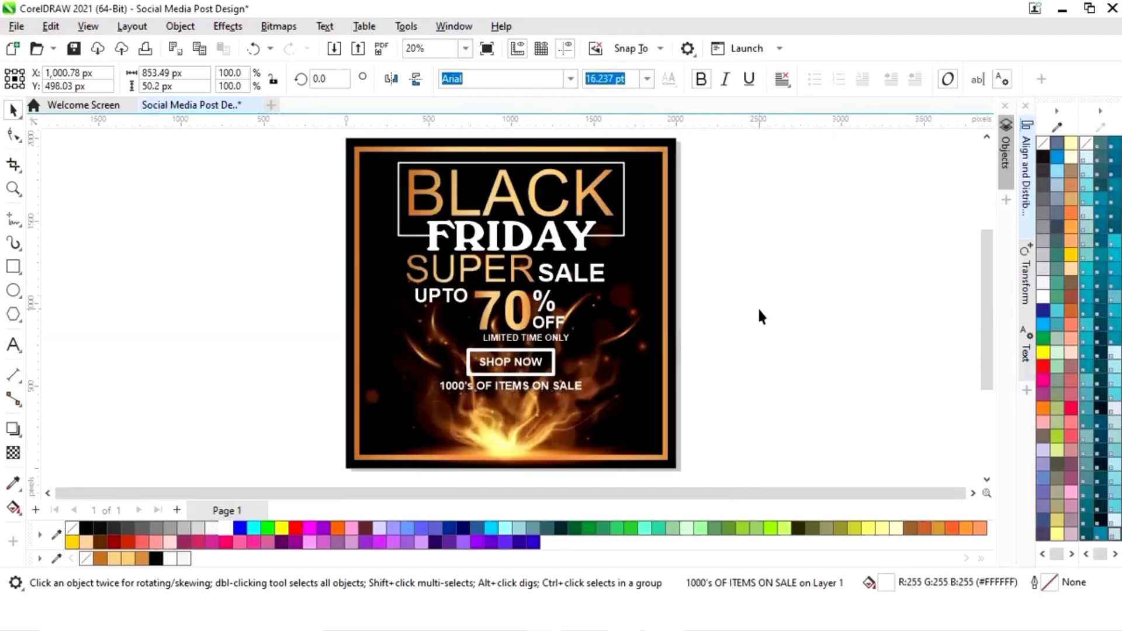
pyautogui.click(759, 313)
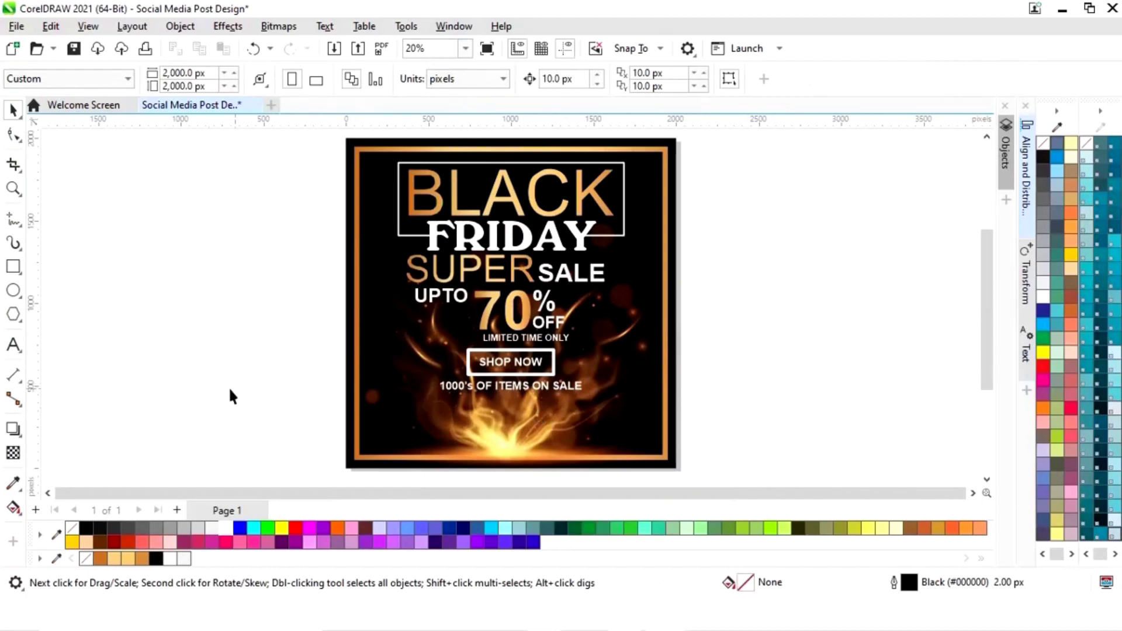
# Add the text IA in Arial Rounded MT Bold
pyautogui.click(17, 347)
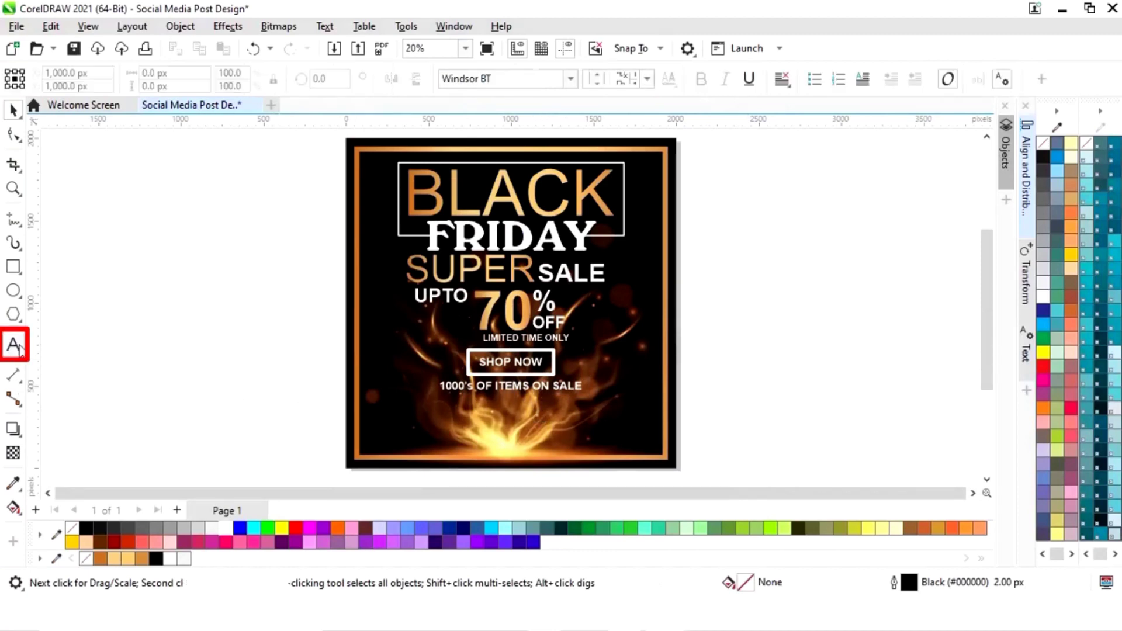
pyautogui.click(732, 315)
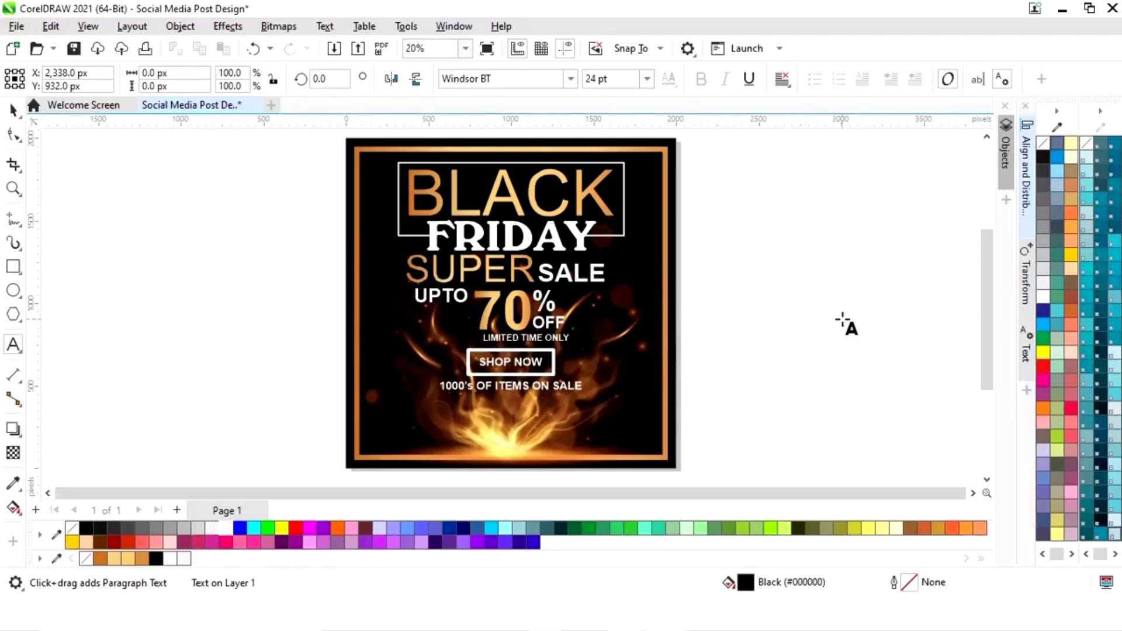
pyautogui.write('IA')
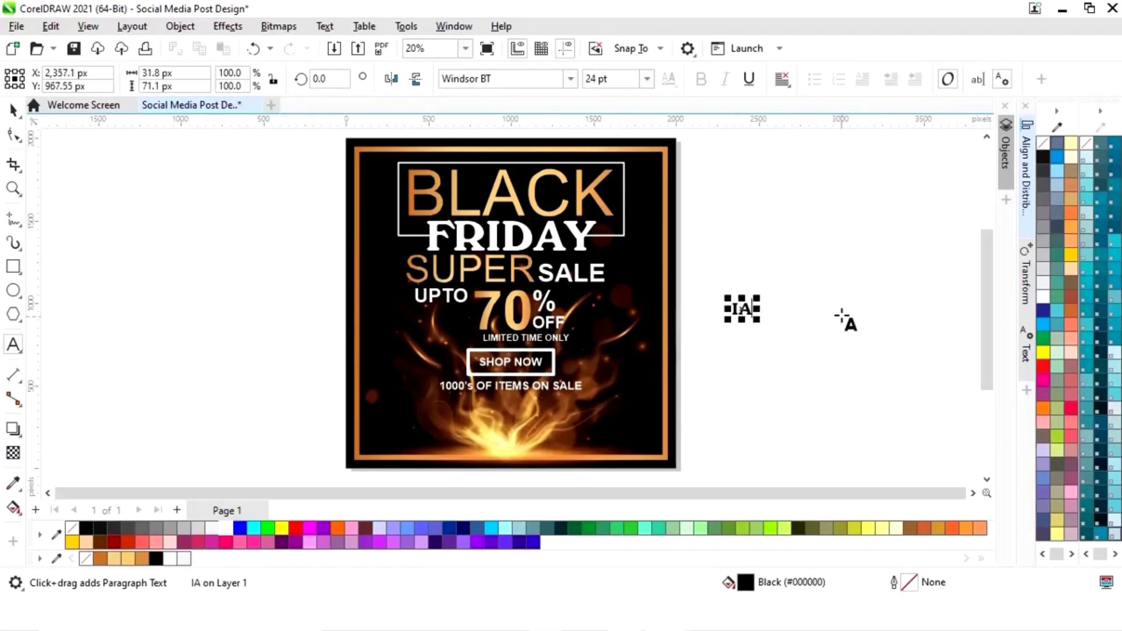
pyautogui.click(12, 111)
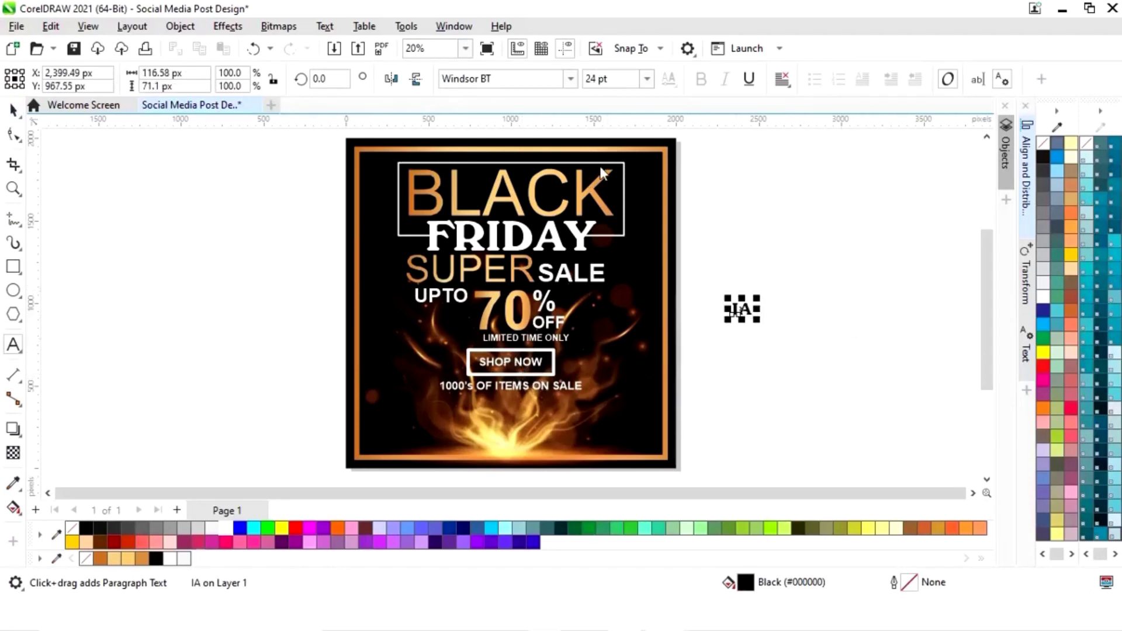
pyautogui.click(569, 79)
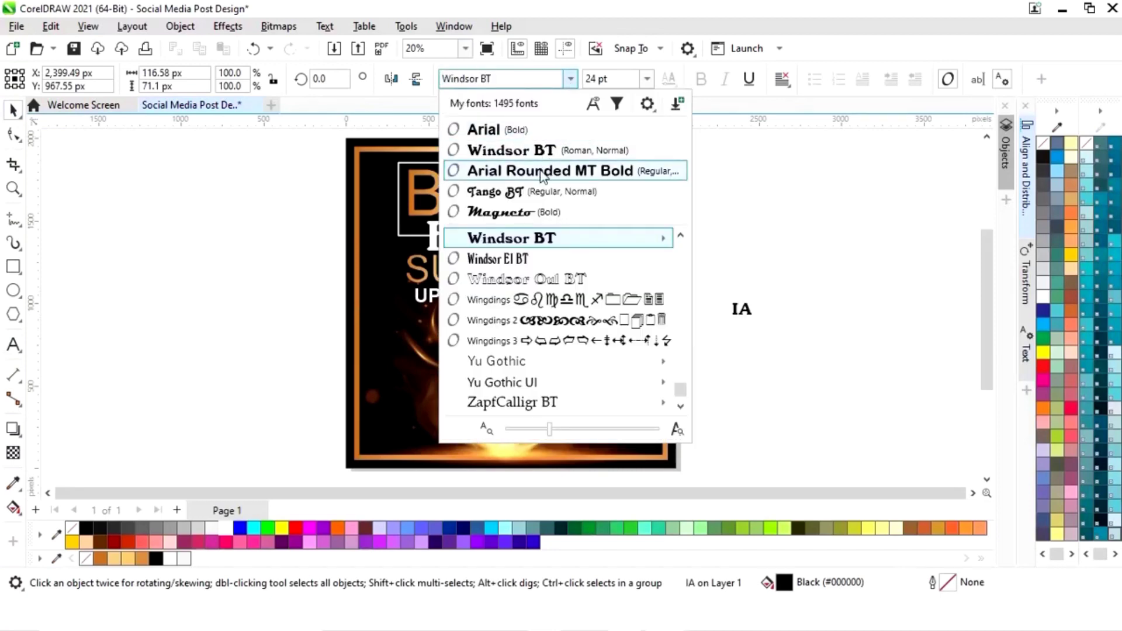
pyautogui.click(549, 170)
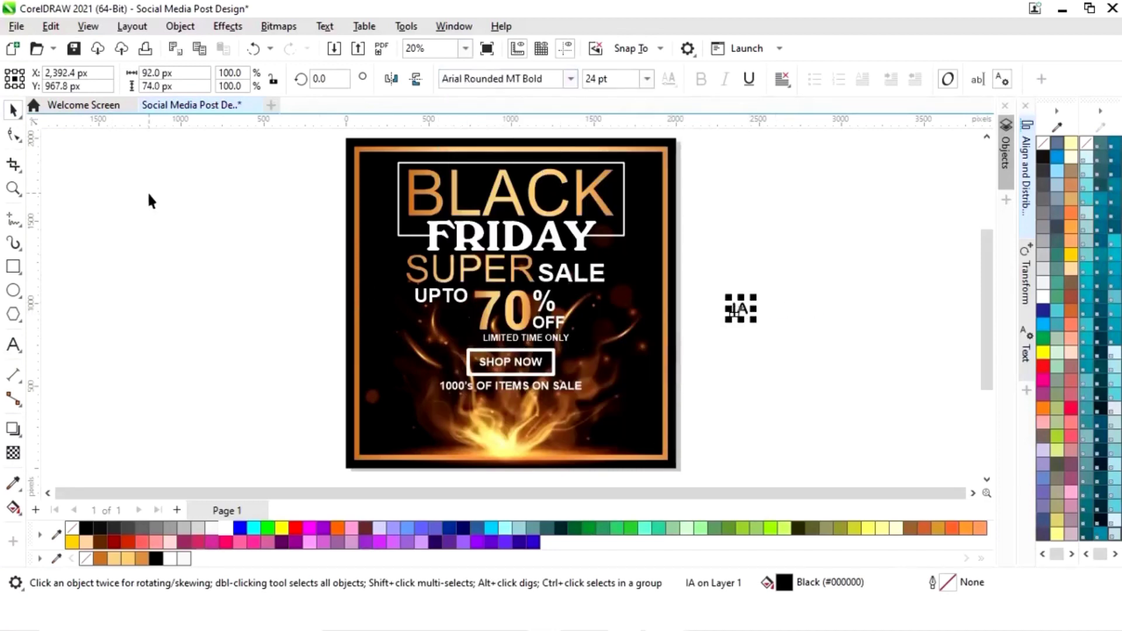
# Copy the BLACK heading's gold gradient fill onto IA and move it to the top-left corner
pyautogui.click(52, 27)
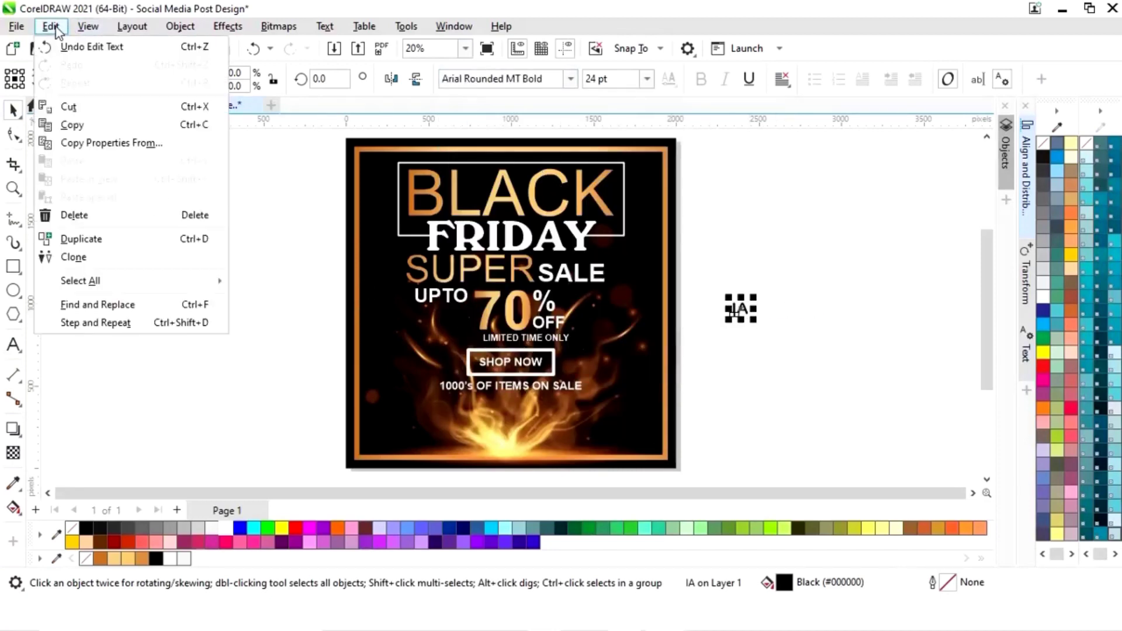
pyautogui.click(81, 145)
pyautogui.click(604, 331)
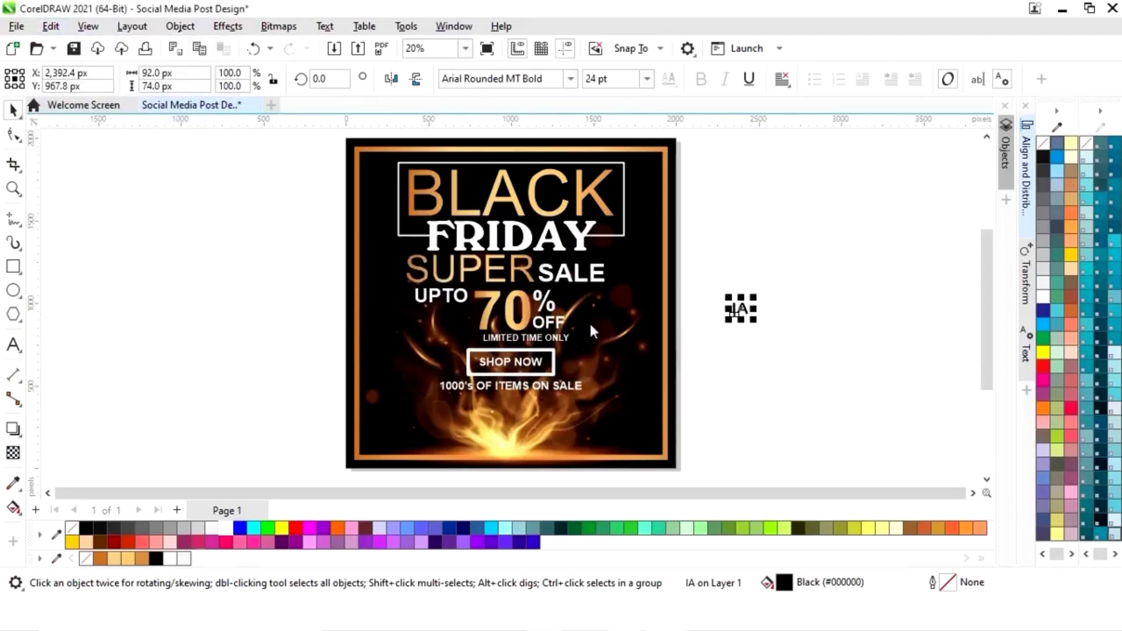
pyautogui.click(430, 185)
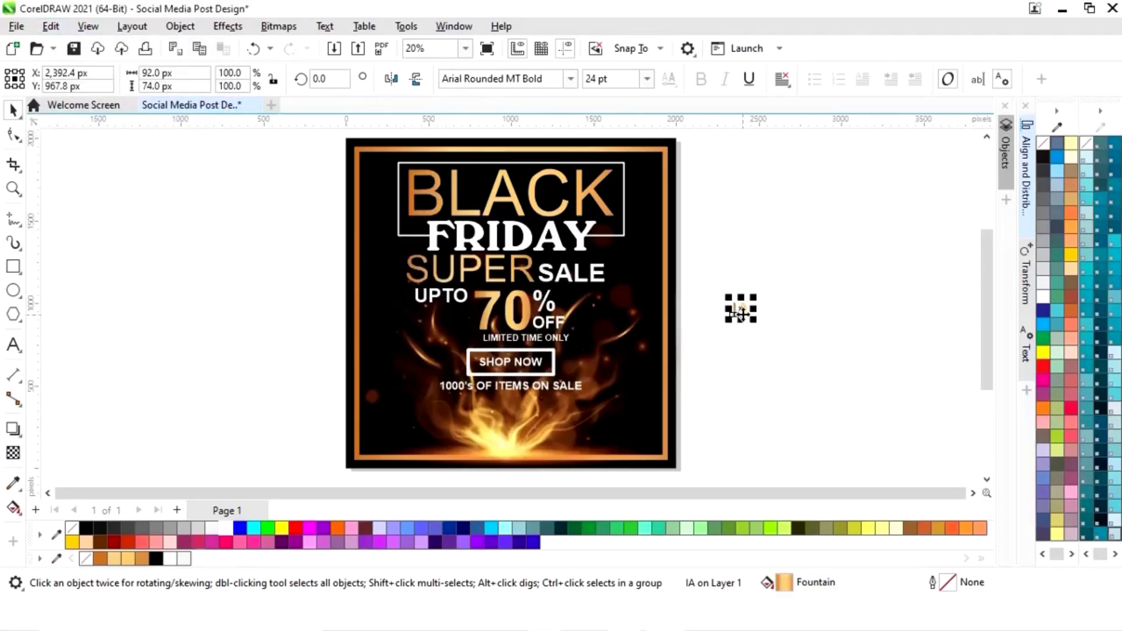
pyautogui.moveTo(737, 310); pyautogui.dragTo(378, 170)
pyautogui.click(12, 344)
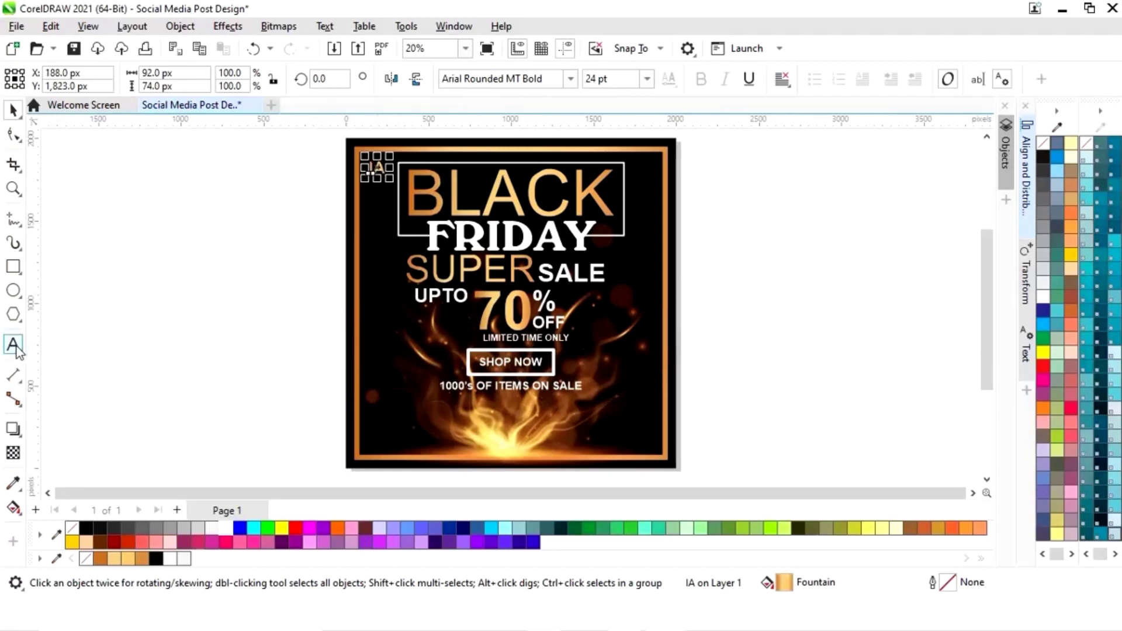
pyautogui.click(168, 332)
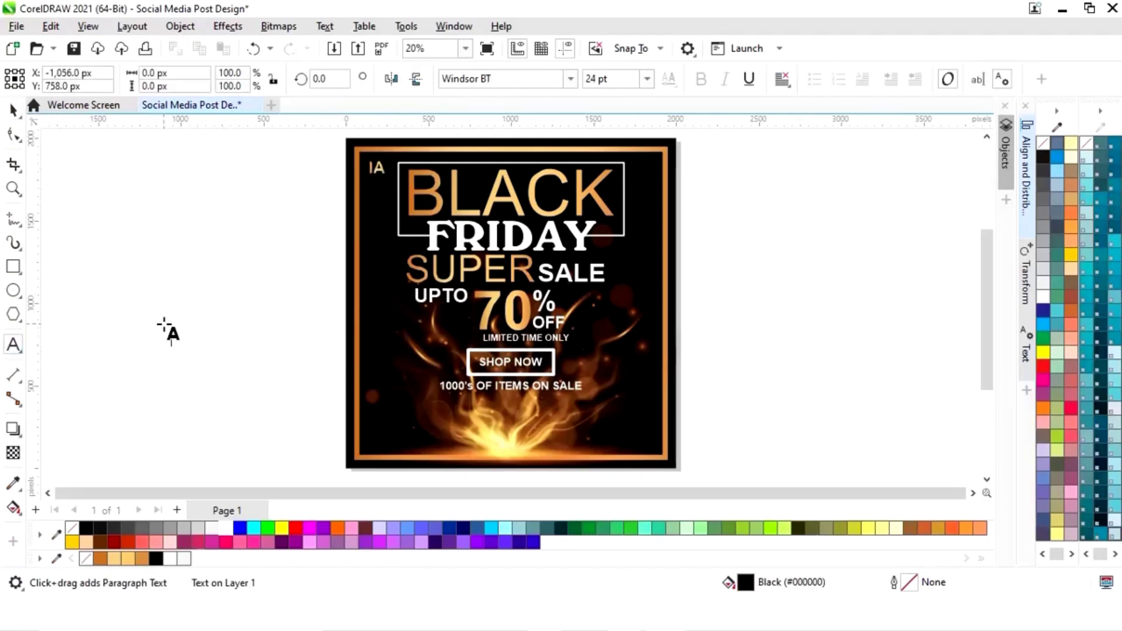
# Add white LOGO text in Arial Rounded MT Bold
pyautogui.write('LOGO')
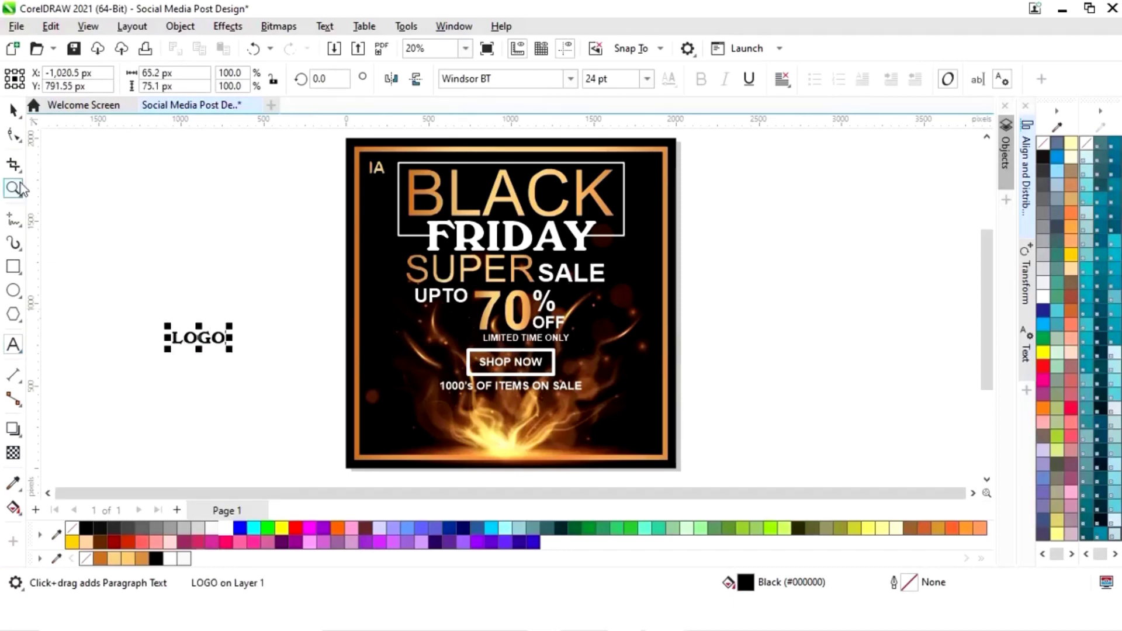
pyautogui.click(12, 109)
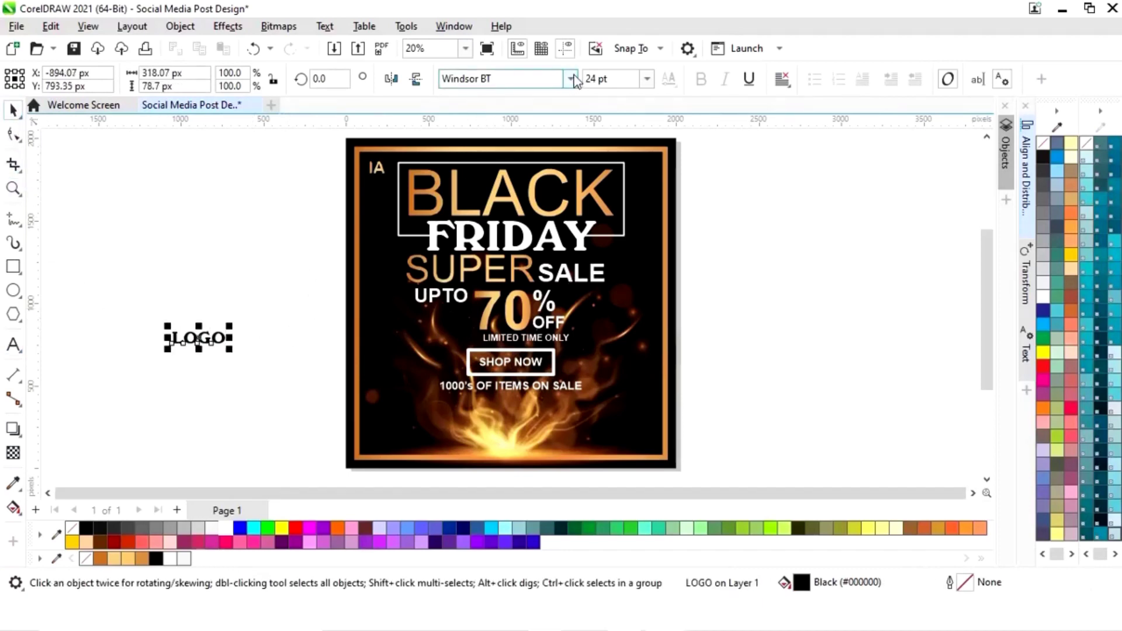
pyautogui.click(568, 79)
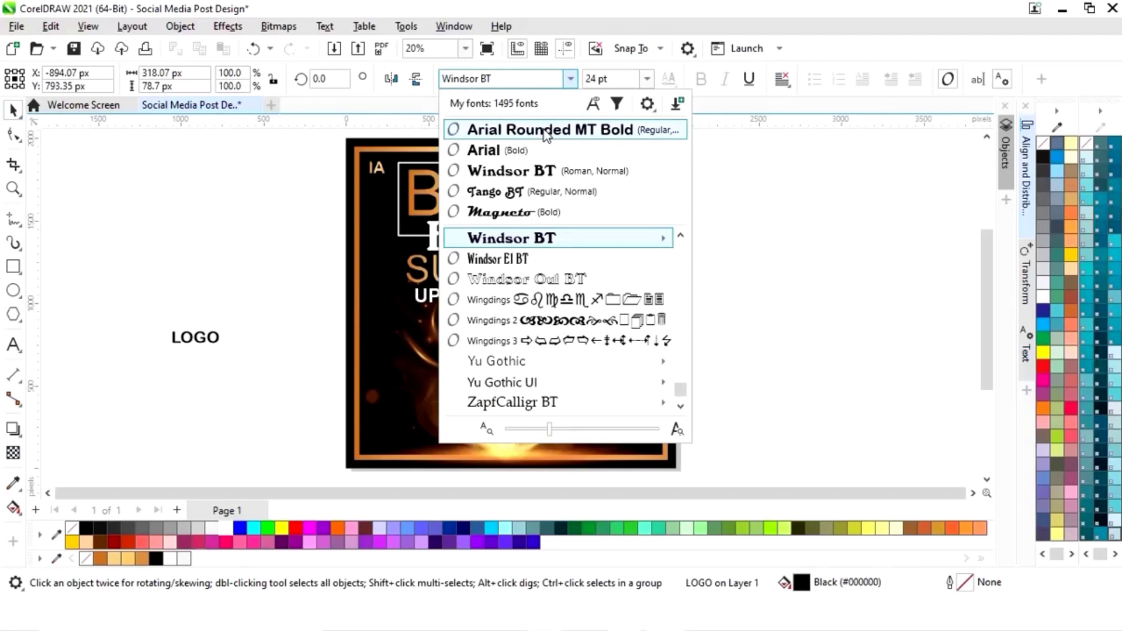
pyautogui.click(545, 131)
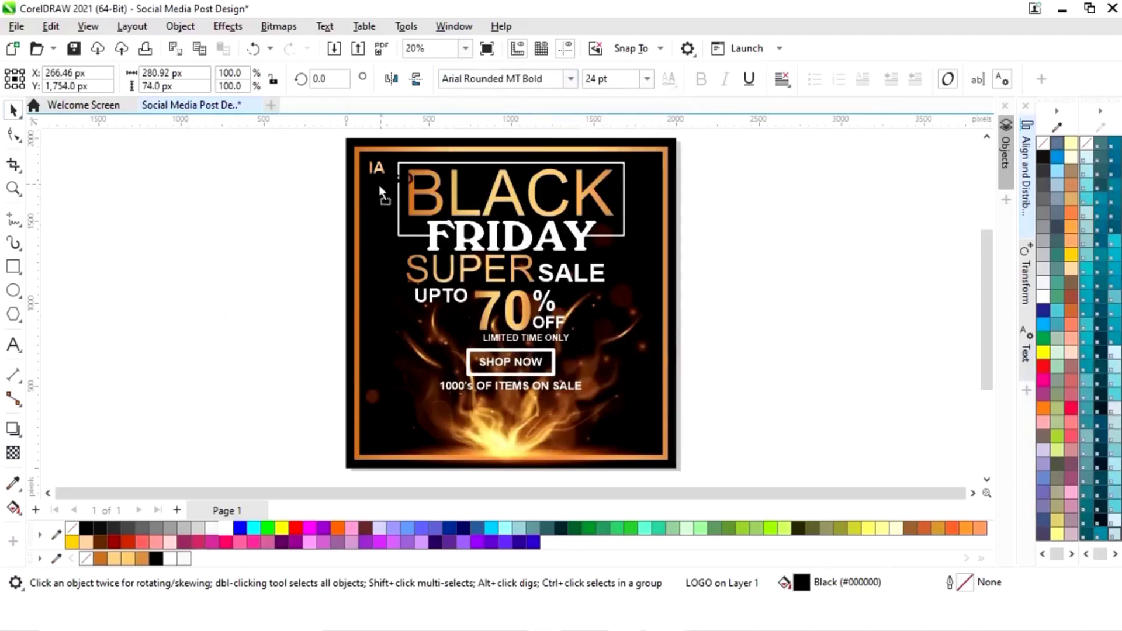
pyautogui.moveTo(379, 184); pyautogui.dragTo(377, 187)
pyautogui.click(226, 529)
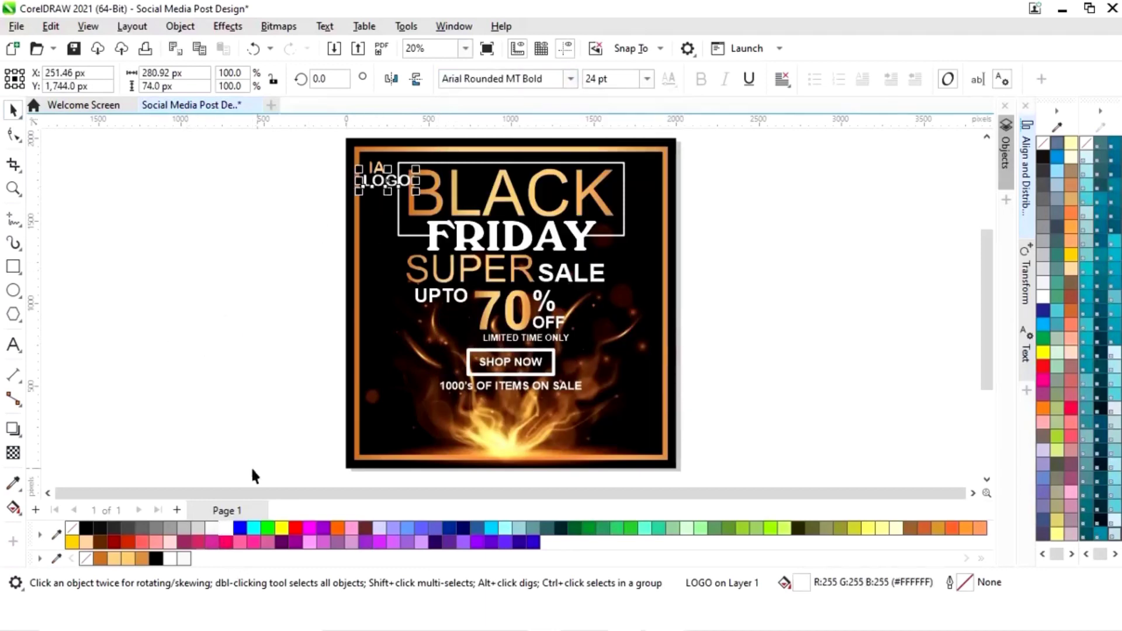
# Shrink LOGO to about 11.3 pt and place it under IA
pyautogui.press('z')
pyautogui.moveTo(337, 158); pyautogui.dragTo(461, 199)
pyautogui.moveTo(645, 342); pyautogui.dragTo(604, 324)
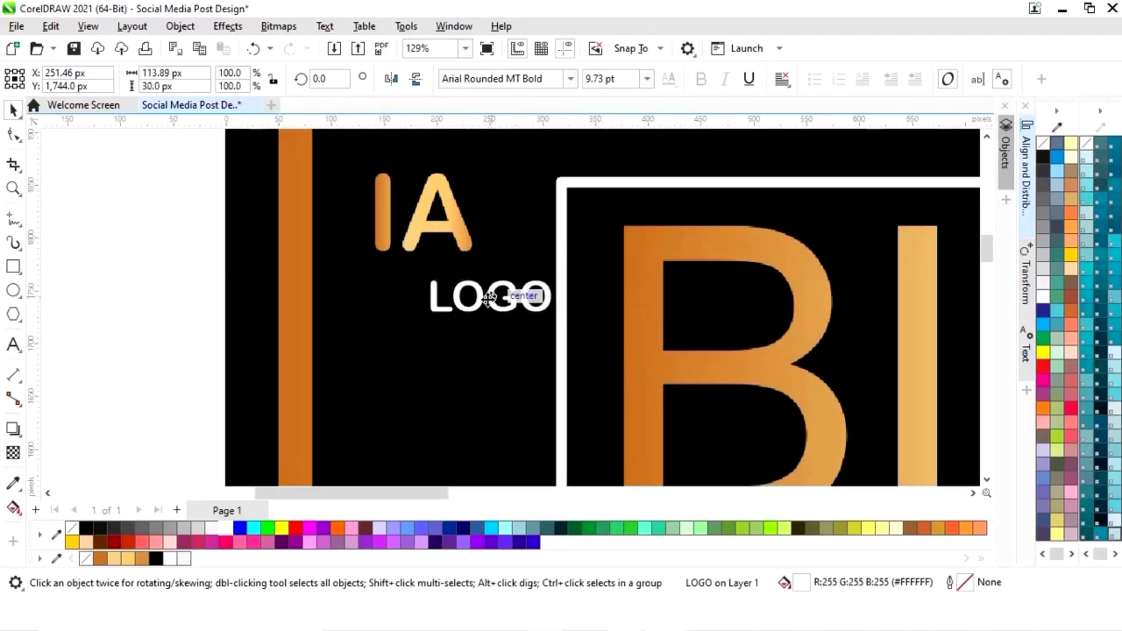
pyautogui.moveTo(497, 303); pyautogui.dragTo(431, 286)
pyautogui.click(429, 278)
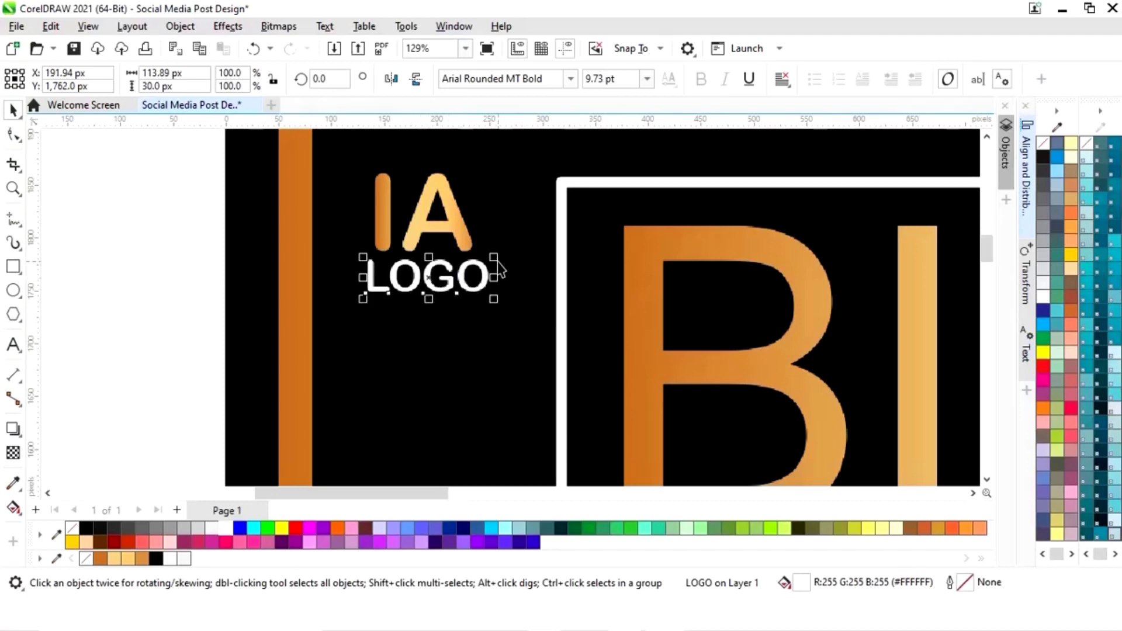
pyautogui.keyDown('shift'); pyautogui.click(504, 266); pyautogui.keyUp('shift')
pyautogui.keyDown('shift'); pyautogui.click(504, 266); pyautogui.keyUp('shift')
pyautogui.moveTo(504, 266); pyautogui.dragTo(503, 258)
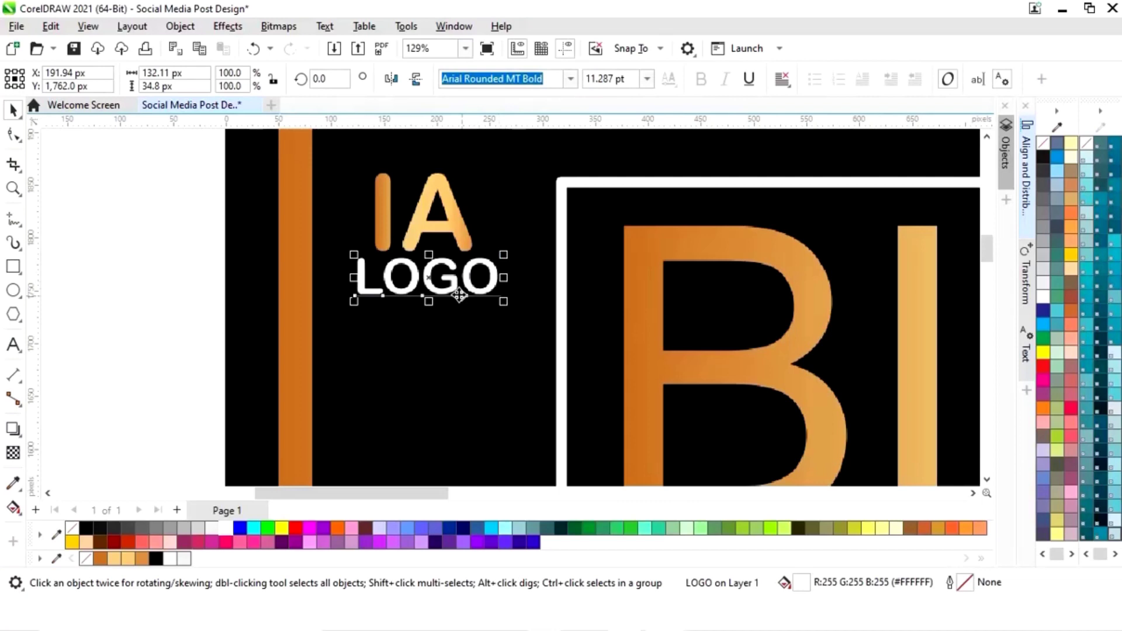
pyautogui.keyDown('shift'); pyautogui.click(425, 232); pyautogui.keyUp('shift')
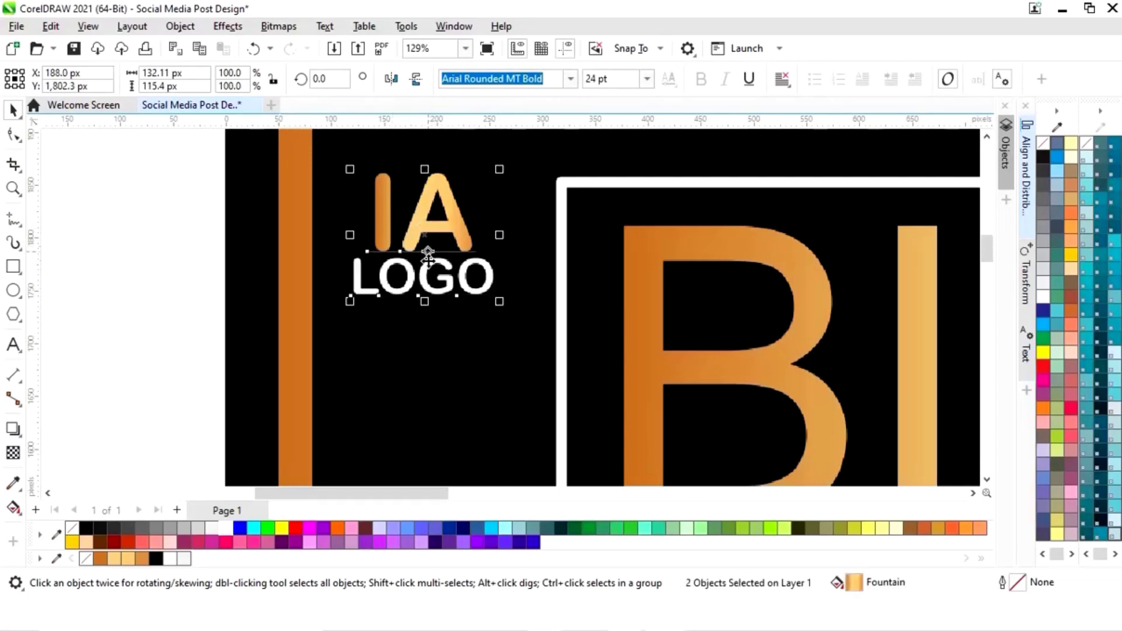
pyautogui.click(327, 241)
pyautogui.hotkey('shift', 'F4')
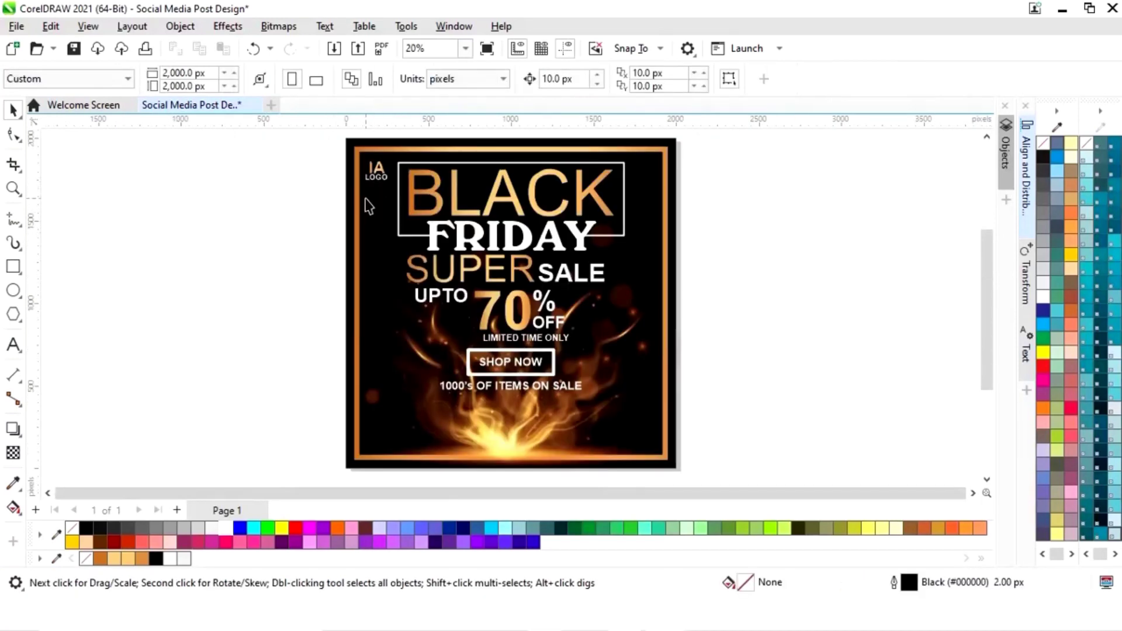
# Resize the gold IA and reposition LOGO just beneath it
pyautogui.press('z')
pyautogui.moveTo(348, 138); pyautogui.dragTo(464, 212)
pyautogui.press('space')
pyautogui.click(459, 250)
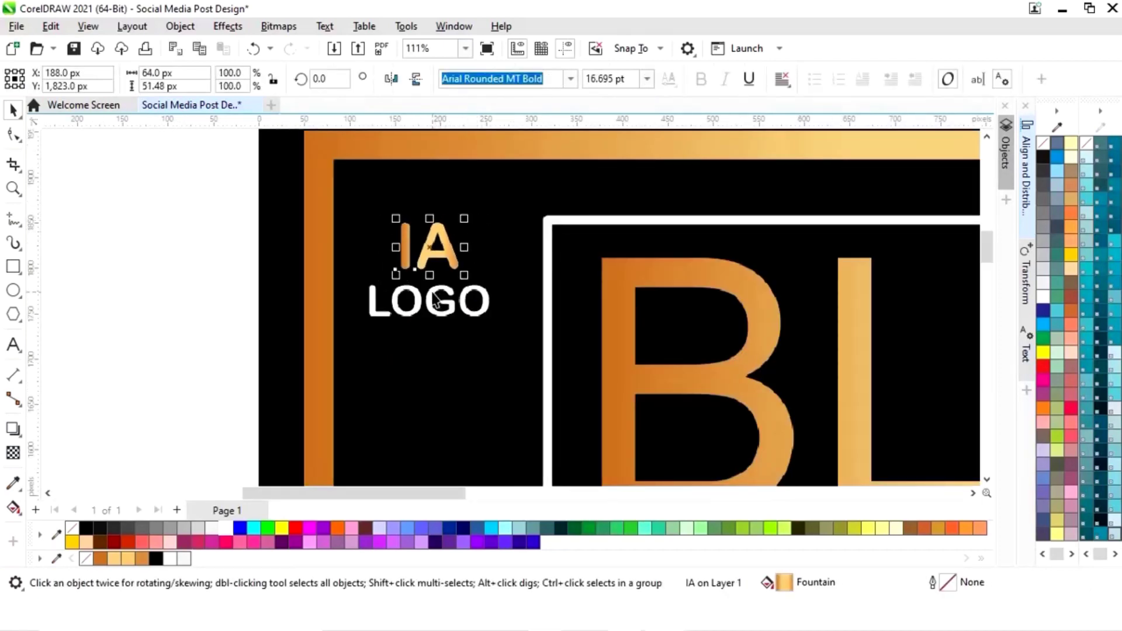
pyautogui.click(472, 308)
pyautogui.moveTo(472, 308)
pyautogui.mouseDown()
pyautogui.moveTo(471, 288)
pyautogui.moveTo(471, 297)
pyautogui.mouseUp()
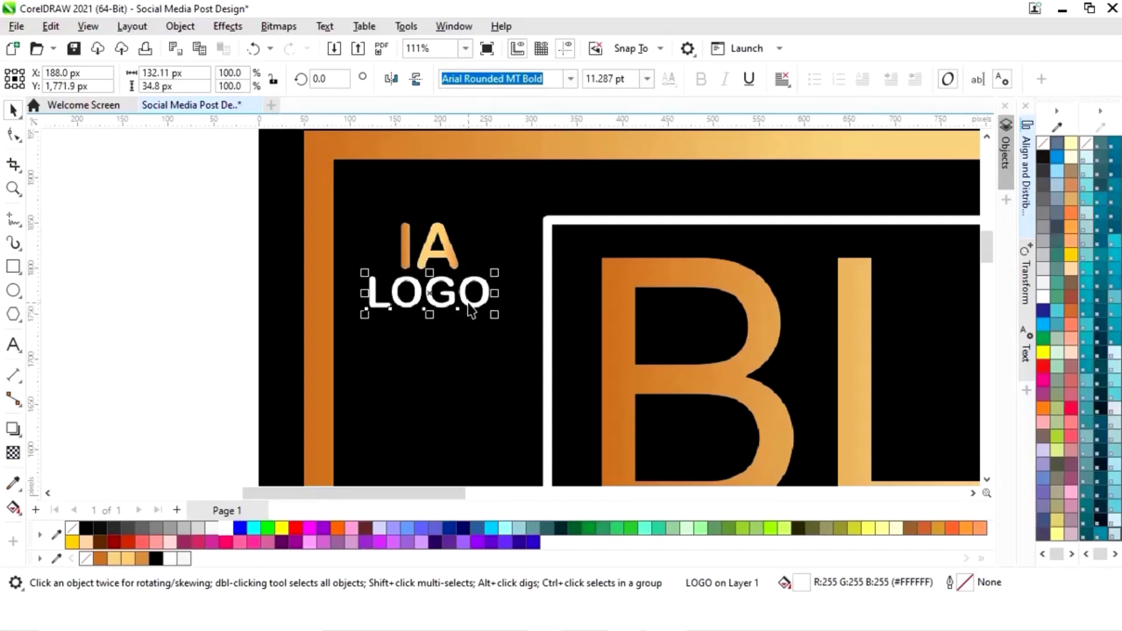
pyautogui.press('Escape')
pyautogui.hotkey('shift', 'F4')
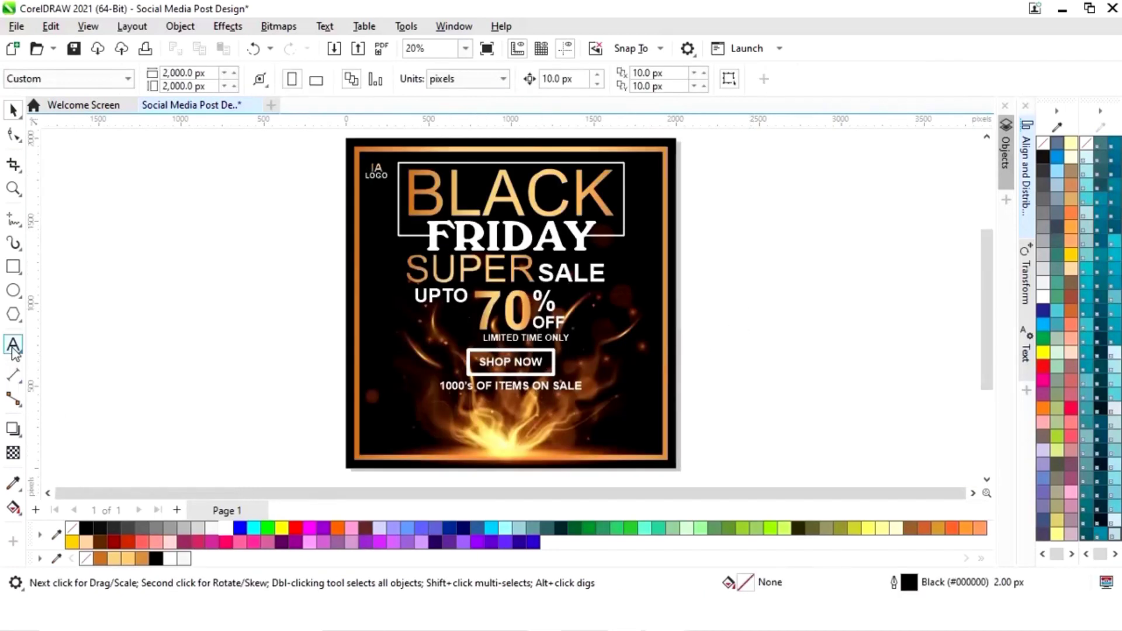
pyautogui.click(13, 345)
pyautogui.click(710, 373)
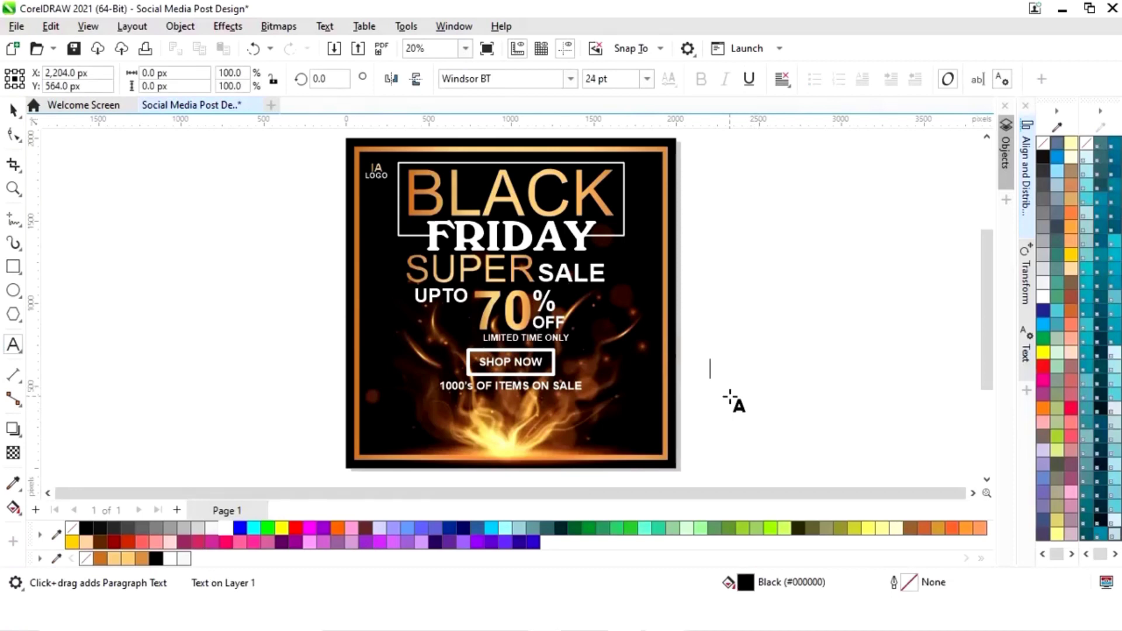
pyautogui.click(570, 79)
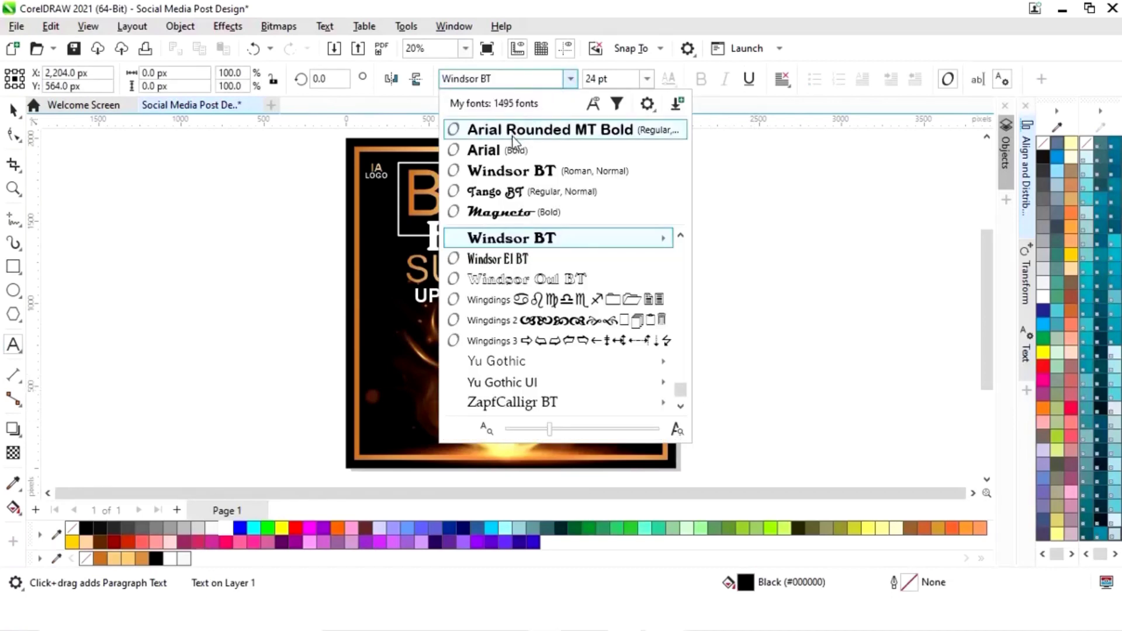
pyautogui.click(513, 150)
pyautogui.write('www.your')
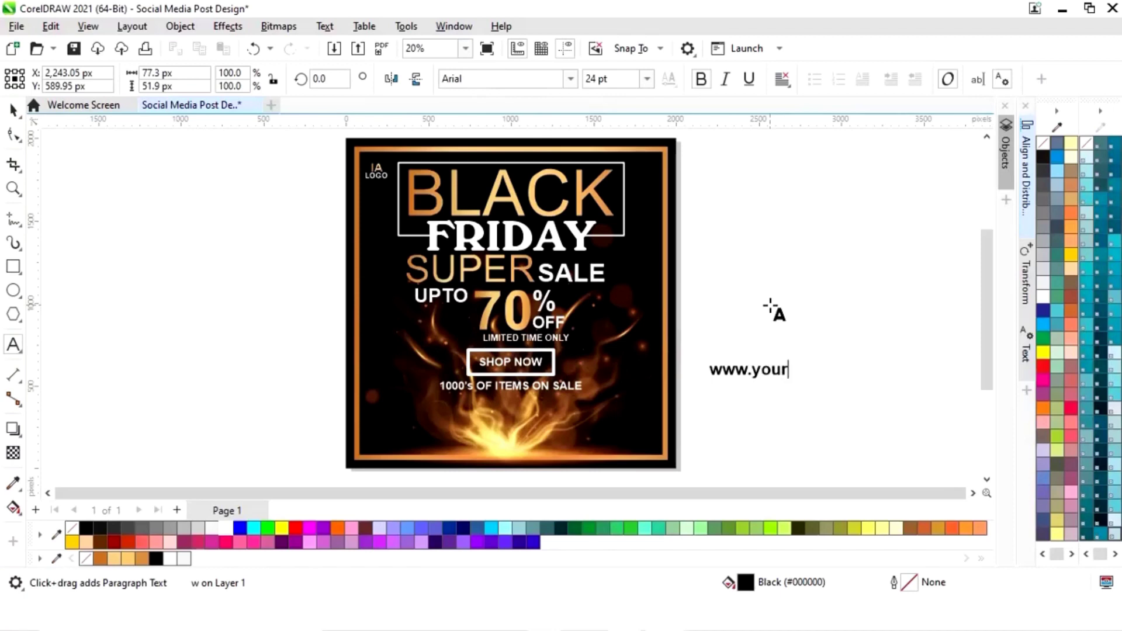
pyautogui.write('website')
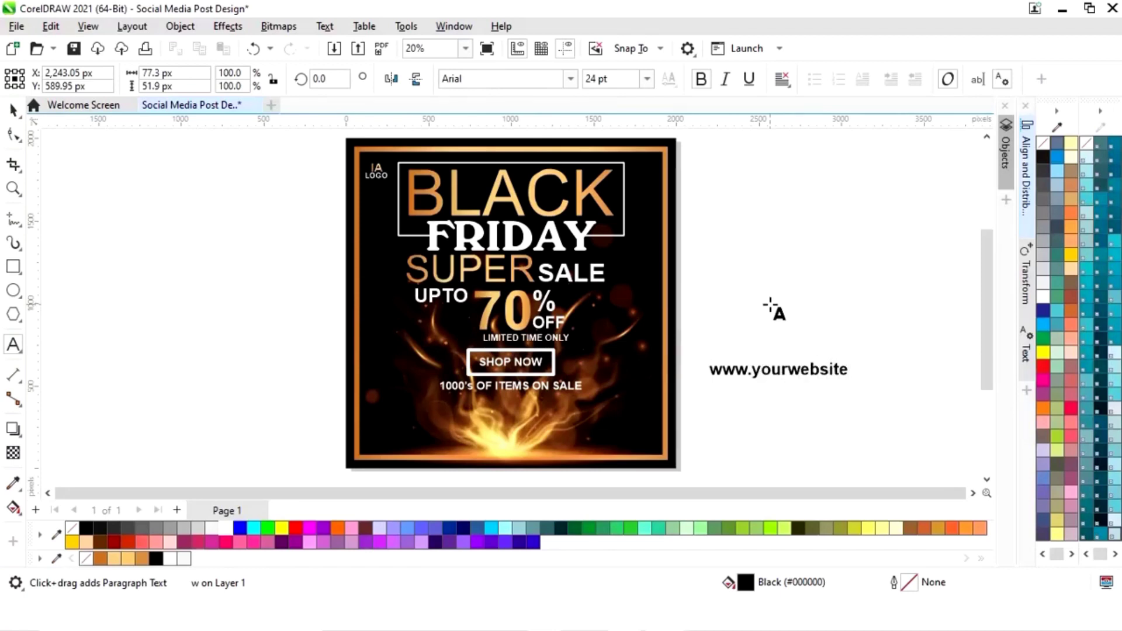
pyautogui.write('.com')
pyautogui.press('Escape')
pyautogui.click(13, 109)
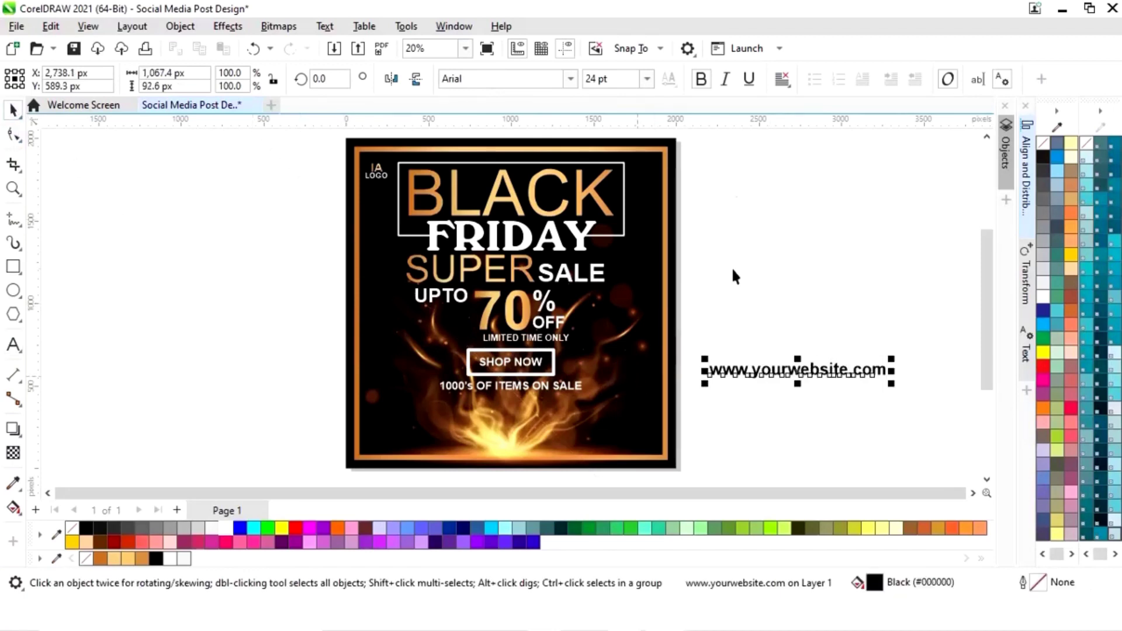
# Make the website text white, shrink it to about 11.25 pt and place it bottom-left
pyautogui.moveTo(810, 373); pyautogui.dragTo(509, 435)
pyautogui.click(227, 528)
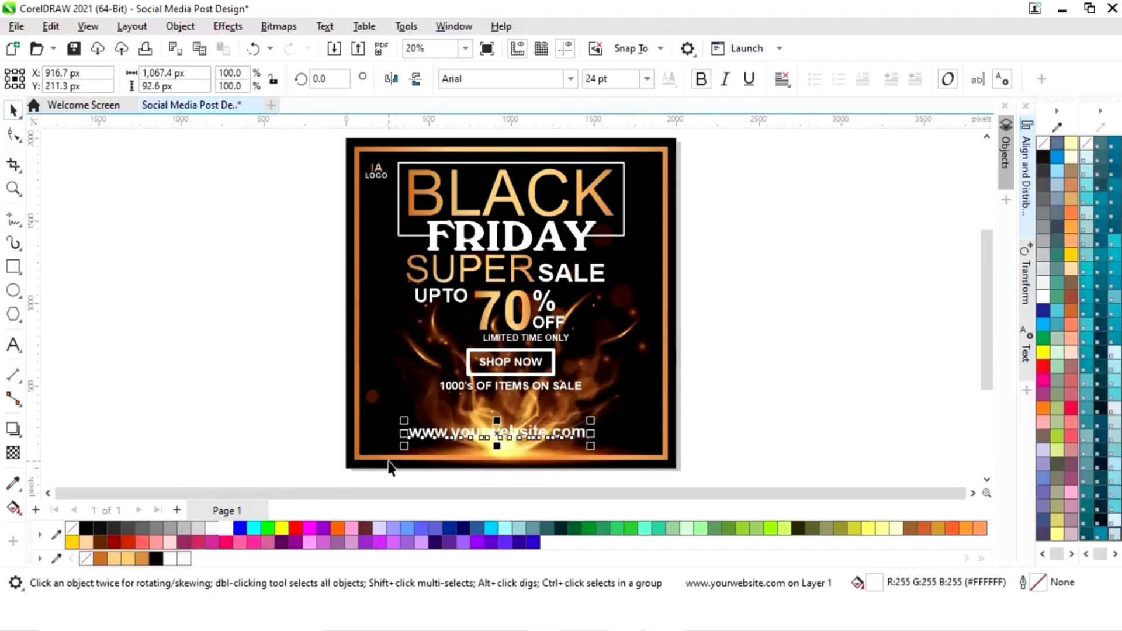
pyautogui.press('z')
pyautogui.moveTo(288, 344); pyautogui.dragTo(610, 439)
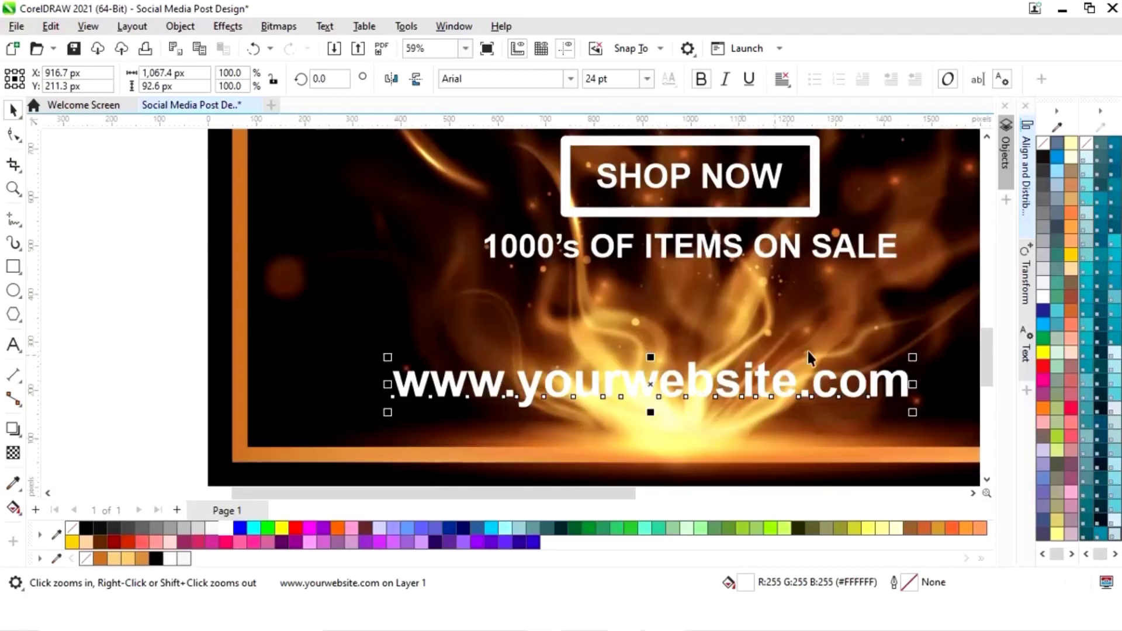
pyautogui.moveTo(920, 369); pyautogui.dragTo(870, 378)
pyautogui.moveTo(651, 388); pyautogui.dragTo(382, 426)
pyautogui.hotkey('shift', 'F4')
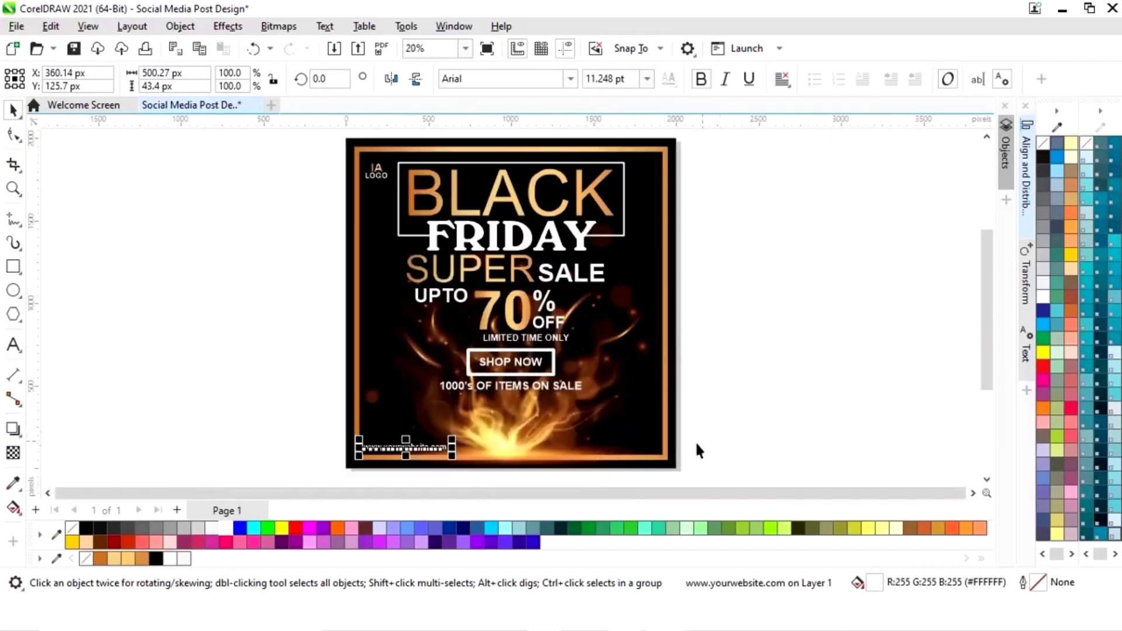
pyautogui.click(553, 447)
pyautogui.click(12, 345)
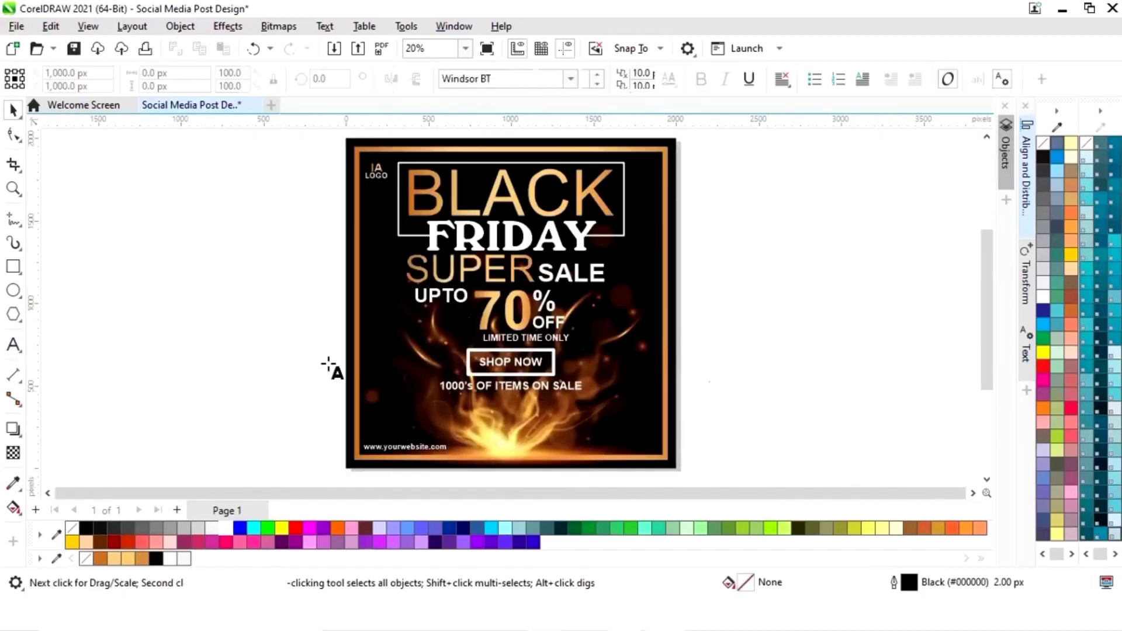
# Add the phone number as a text line in Arial and move it onto the poster's bottom-right
pyautogui.click(748, 379)
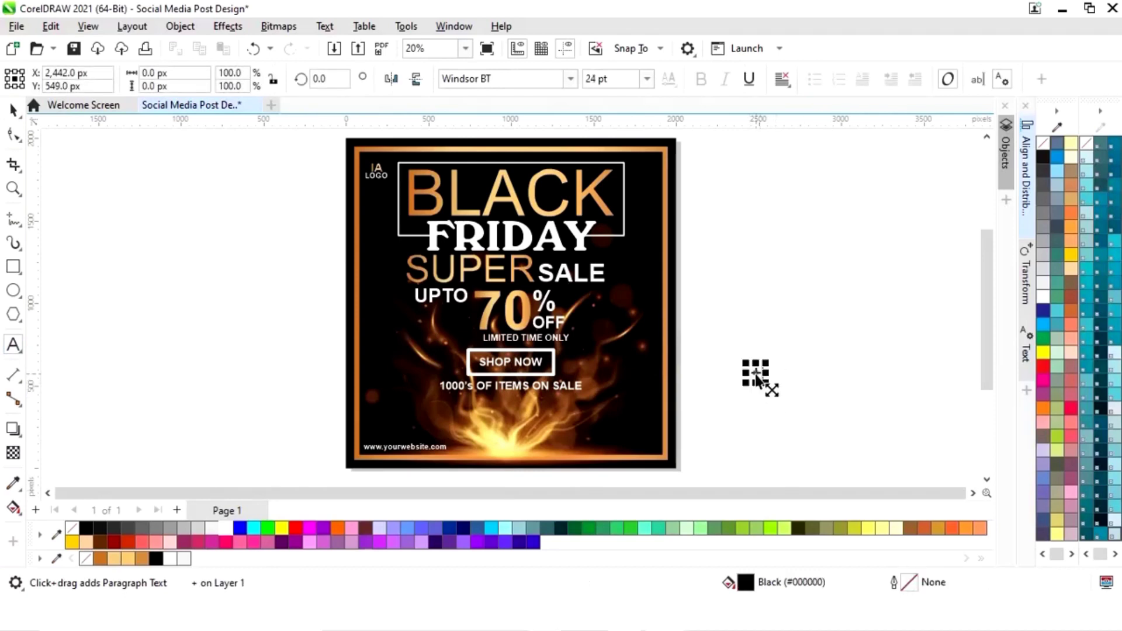
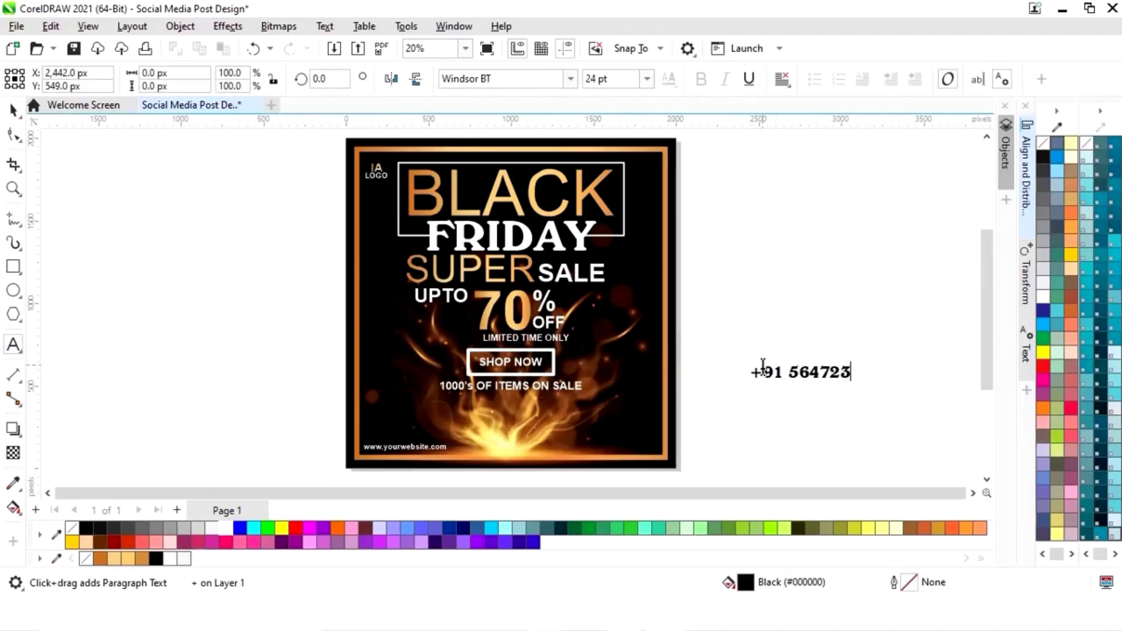
pyautogui.press('Escape')
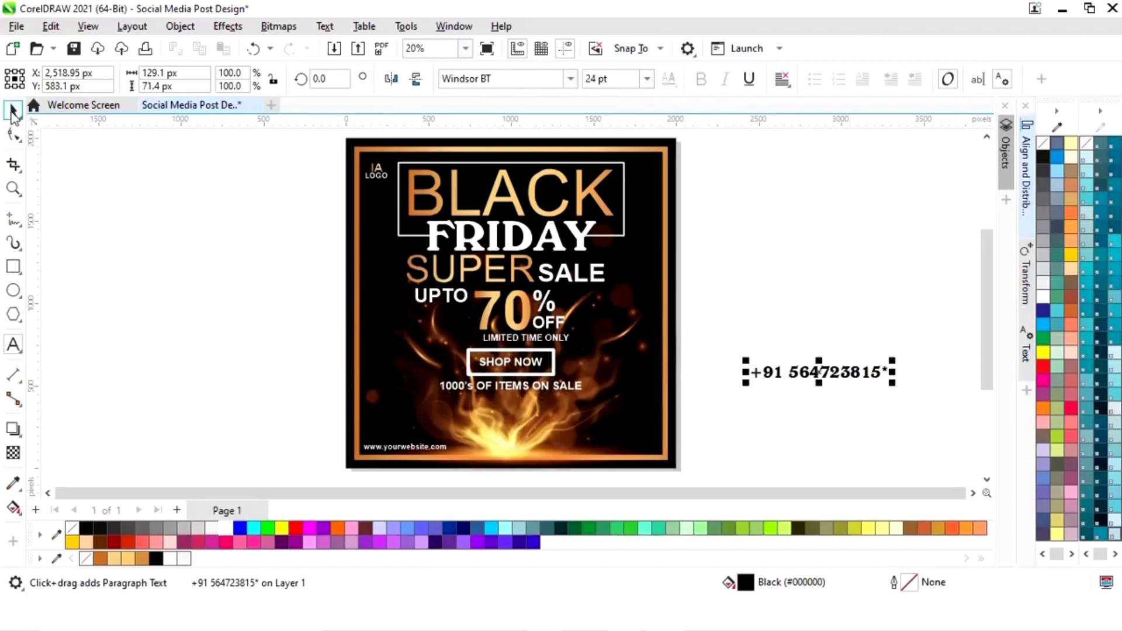
pyautogui.click(12, 109)
pyautogui.click(571, 79)
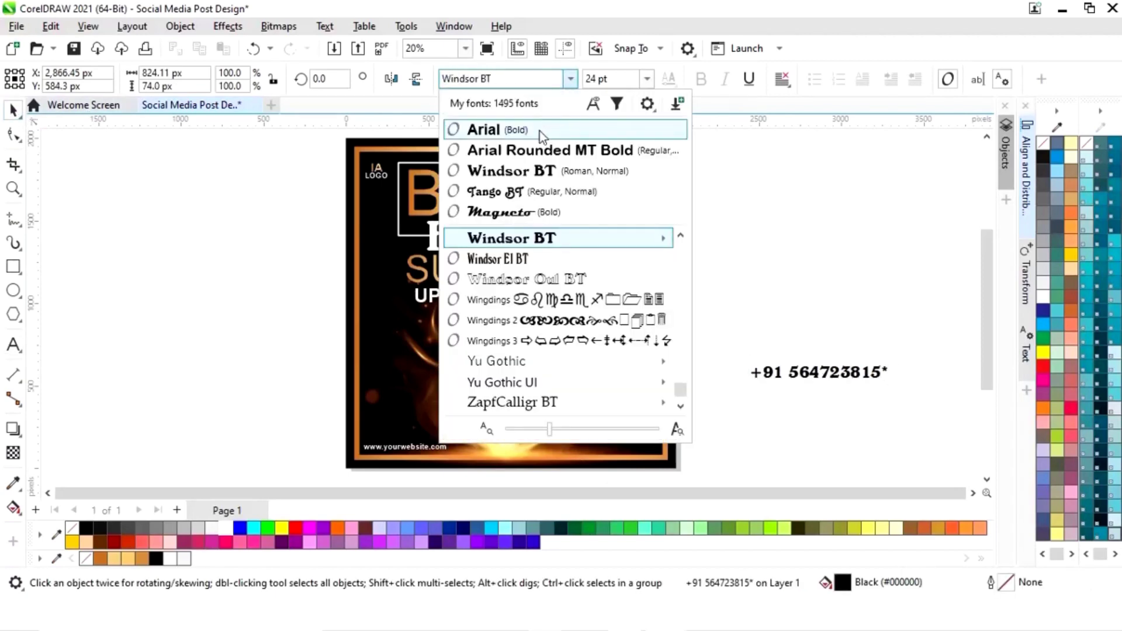
pyautogui.click(538, 131)
pyautogui.moveTo(809, 372); pyautogui.dragTo(612, 447)
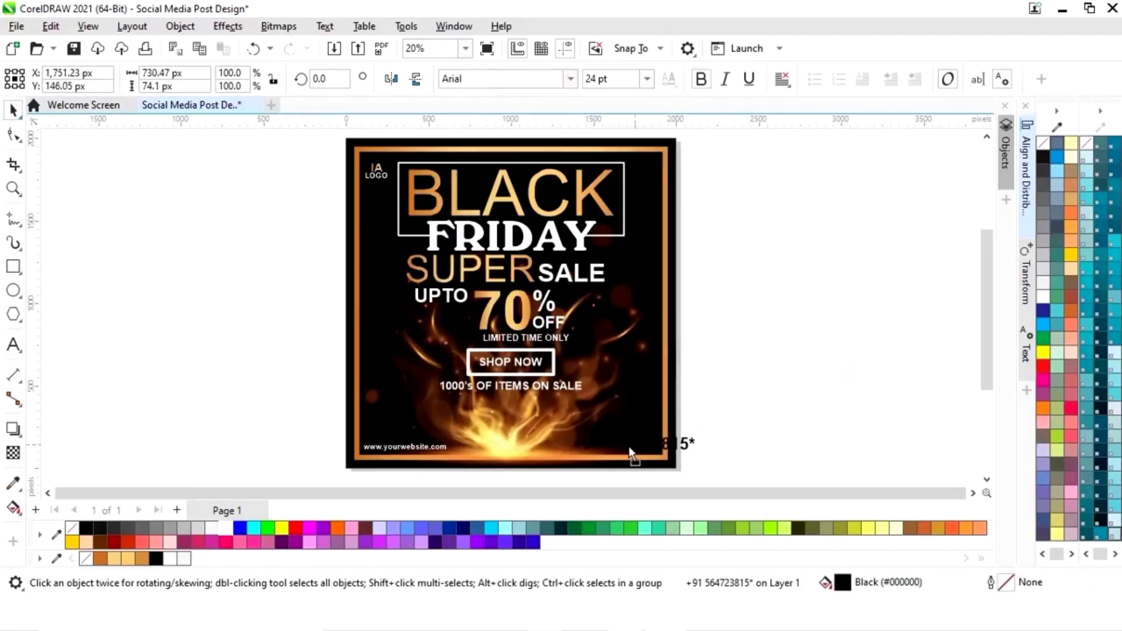
# Set both the website line and the phone number to 12 pt
pyautogui.click(424, 455)
pyautogui.click(424, 455)
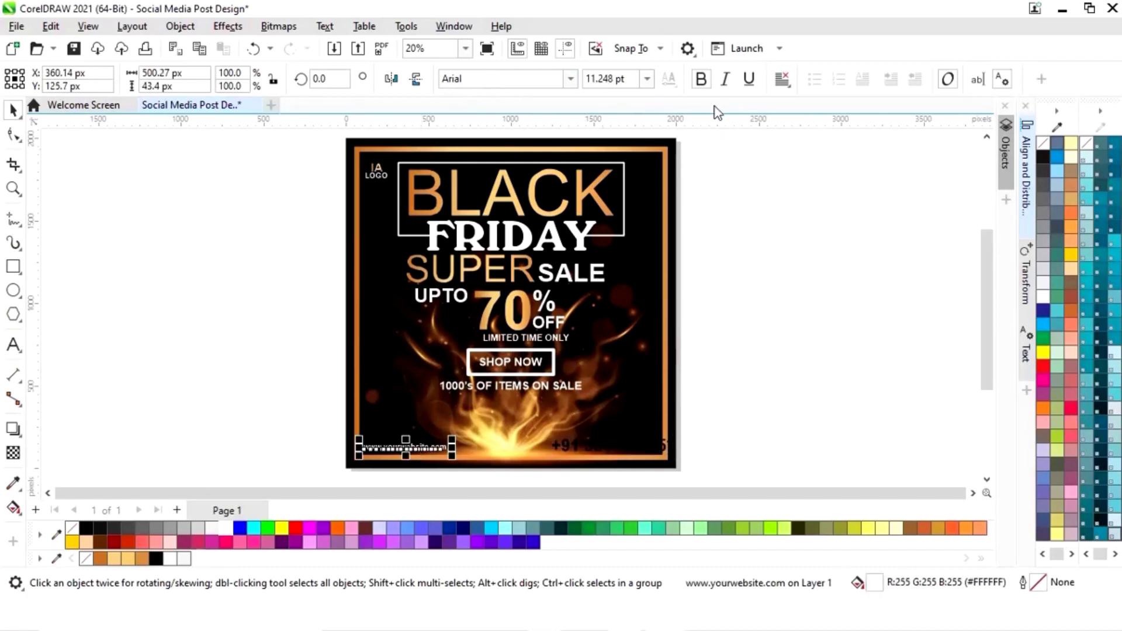
pyautogui.click(647, 79)
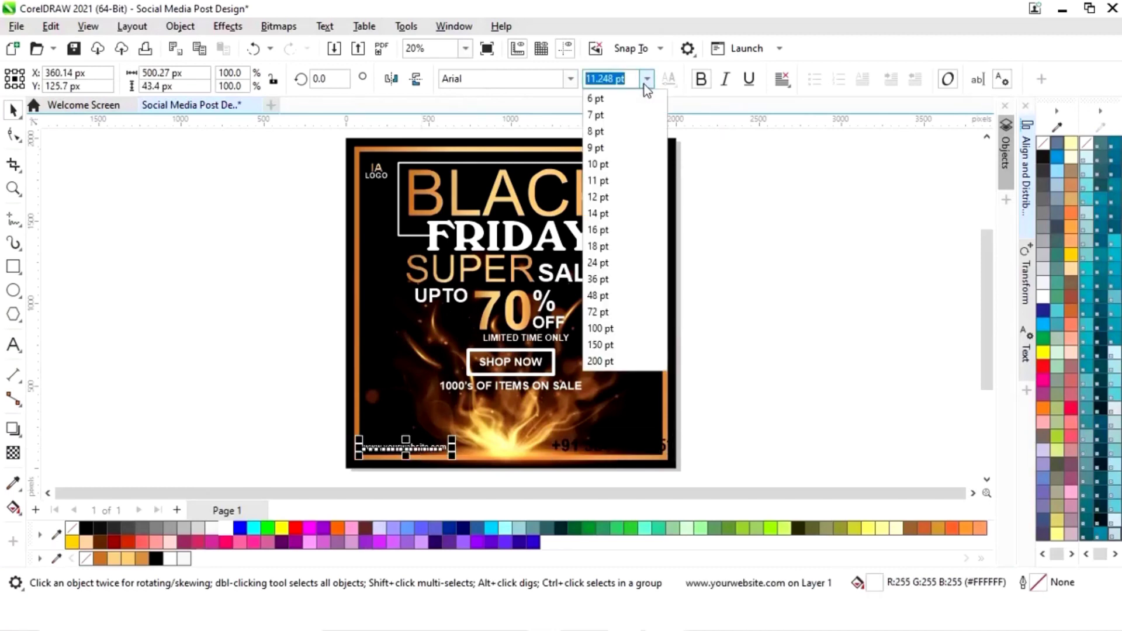
pyautogui.click(618, 197)
pyautogui.click(642, 447)
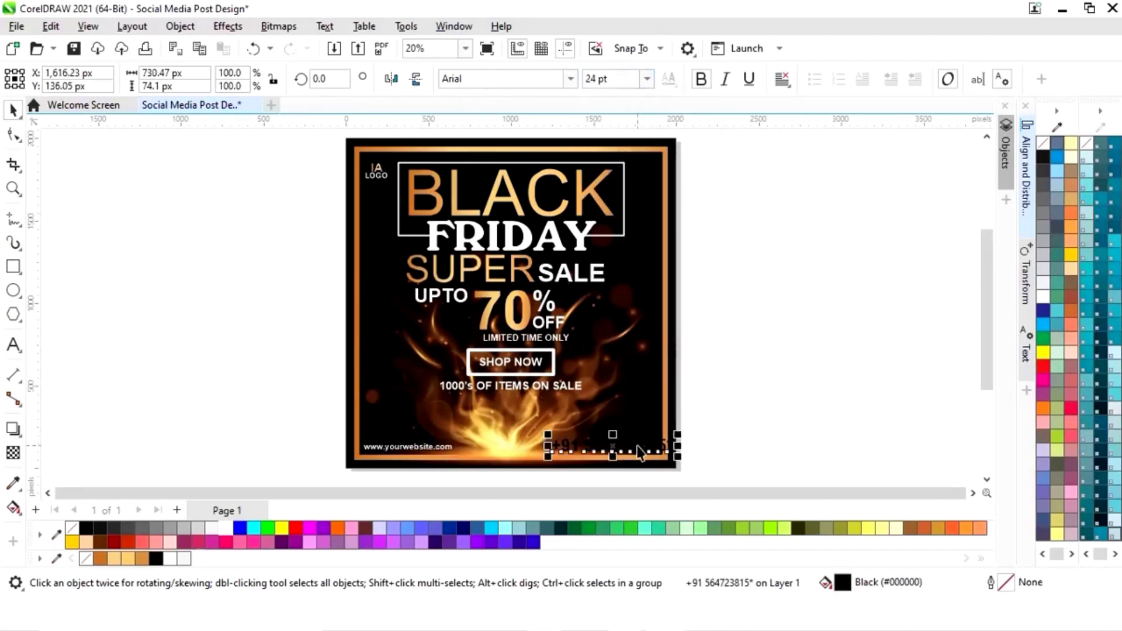
pyautogui.click(646, 80)
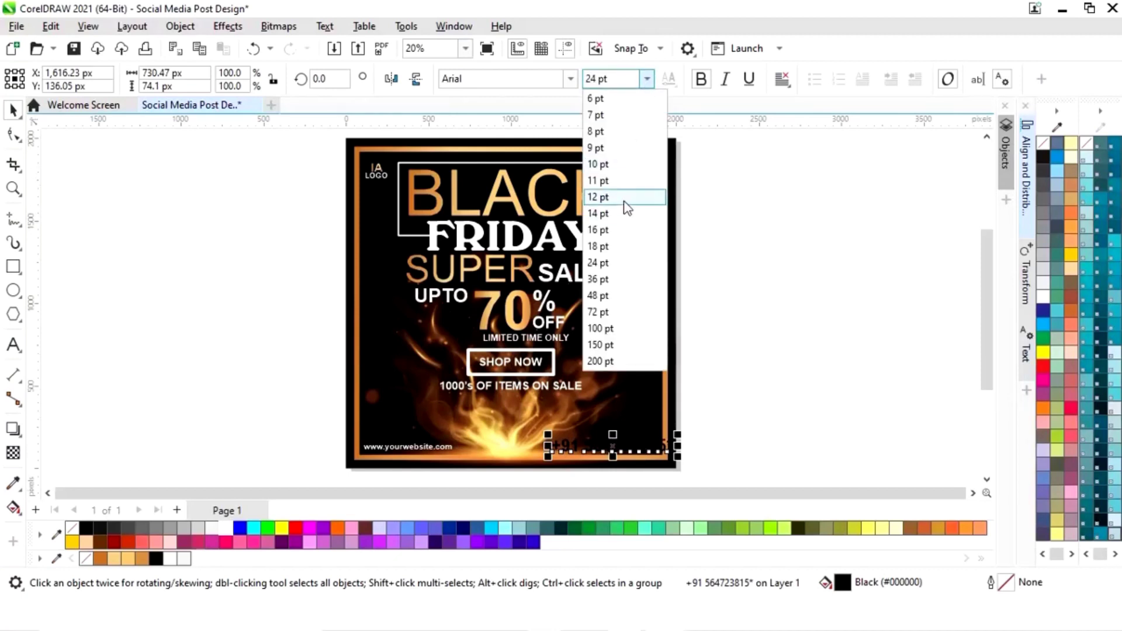
pyautogui.click(621, 199)
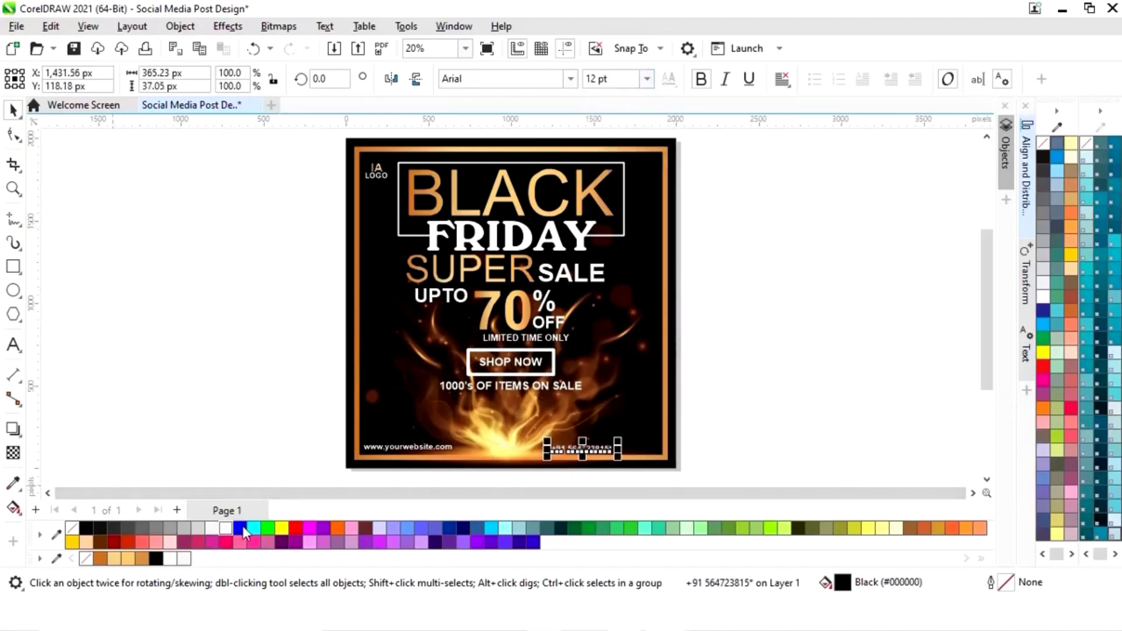
# Nudge the phone number into the bottom-right corner and select it together with the website line
pyautogui.click(740, 402)
pyautogui.moveTo(592, 451); pyautogui.dragTo(628, 447)
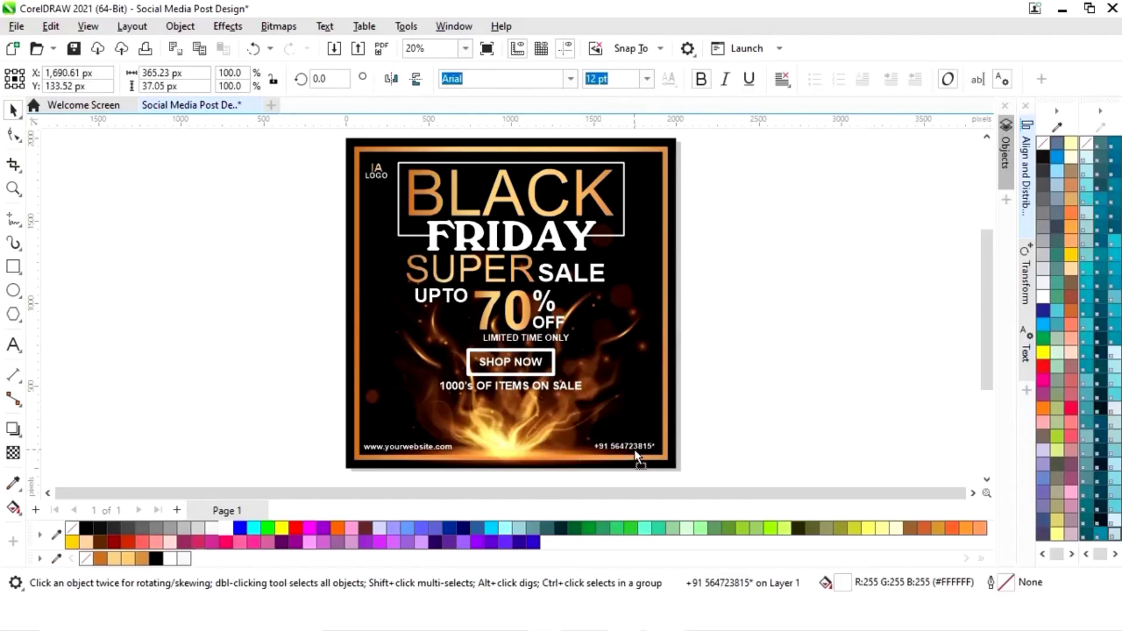
pyautogui.keyDown('shift'); pyautogui.click(438, 450); pyautogui.keyUp('shift')
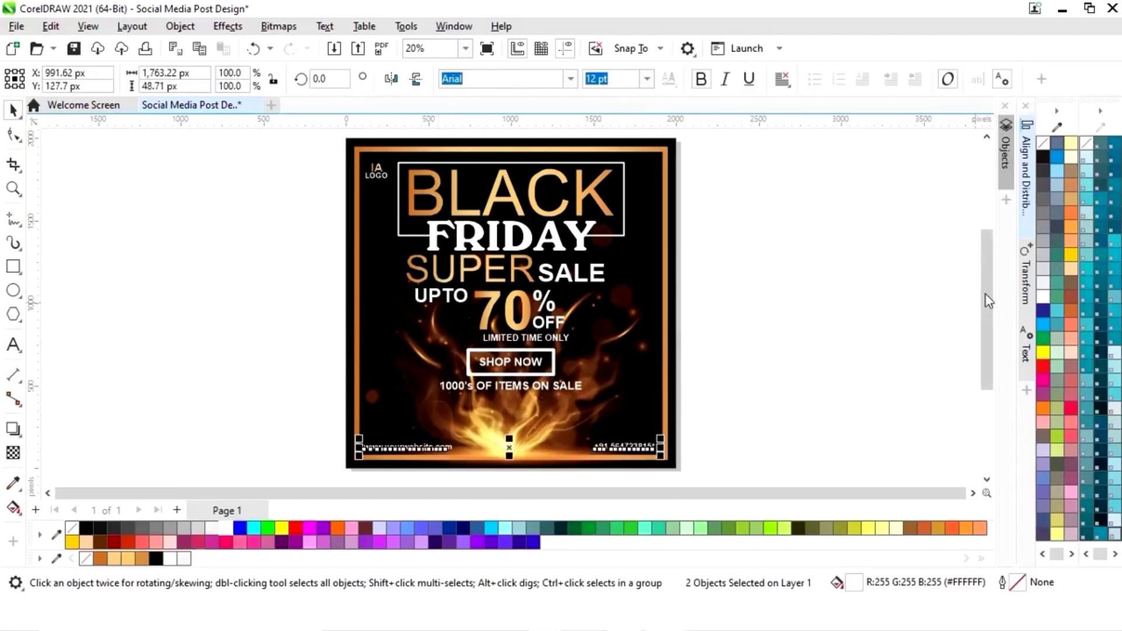
# Align the website and phone-number lines on their vertical centres, then deselect them
pyautogui.click(1025, 216)
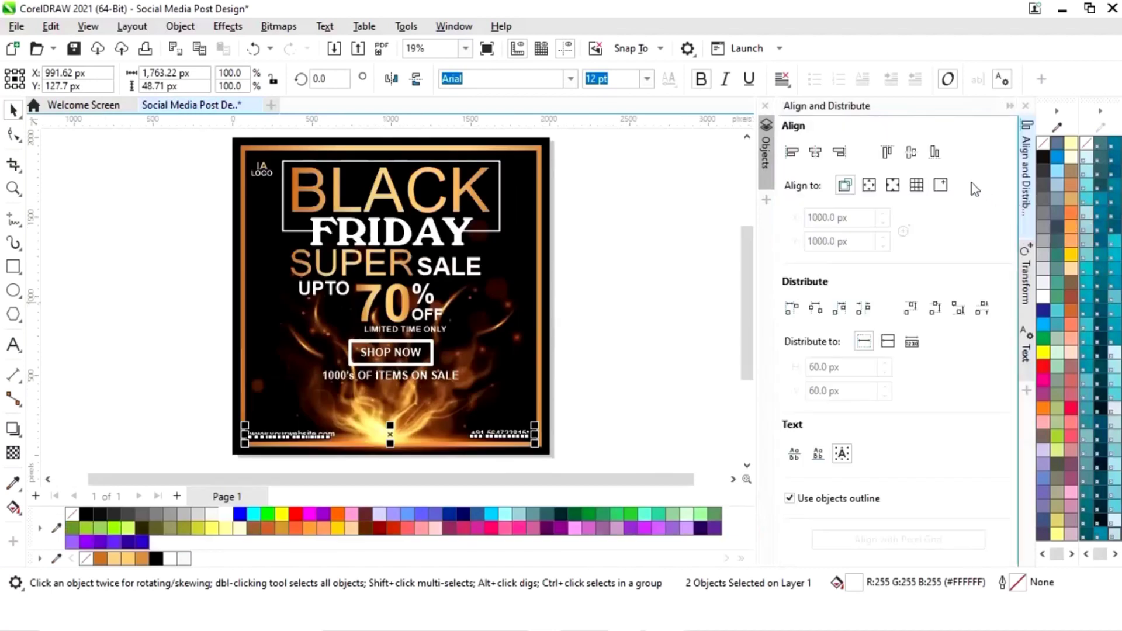
pyautogui.click(911, 152)
pyautogui.click(1010, 106)
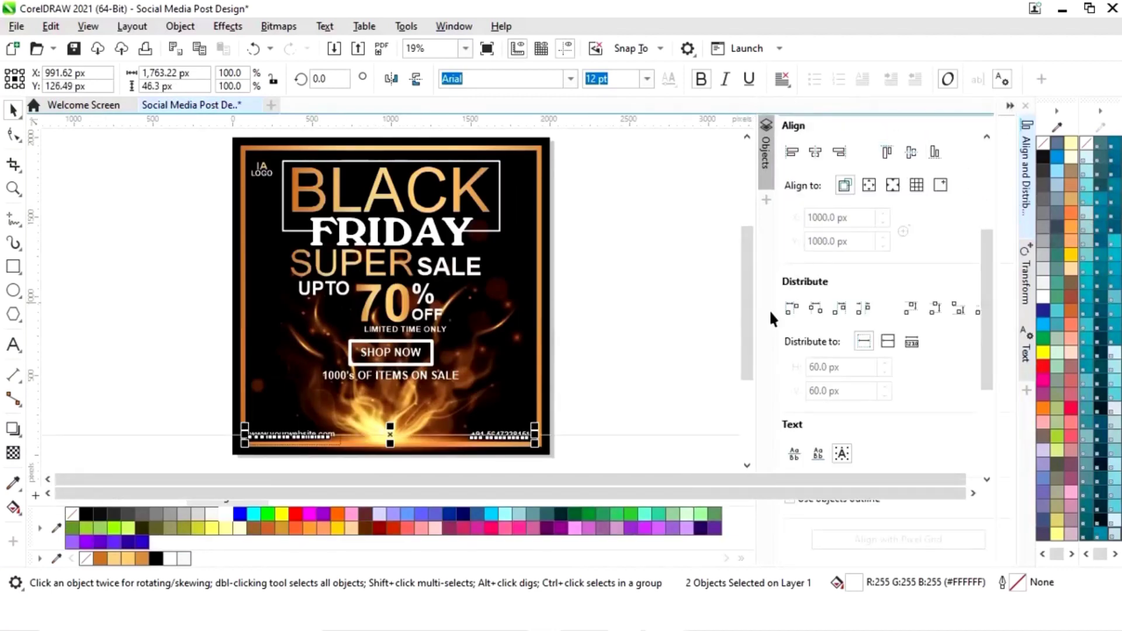
pyautogui.click(828, 353)
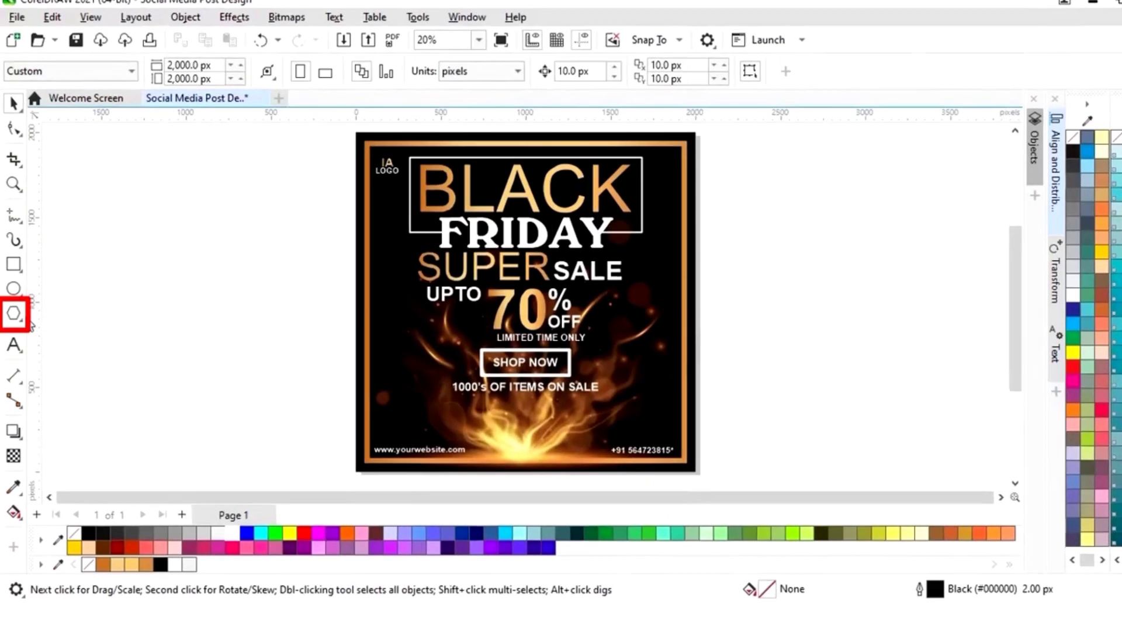
# Draw a four-point star beside the page with the Star tool
pyautogui.click(19, 319)
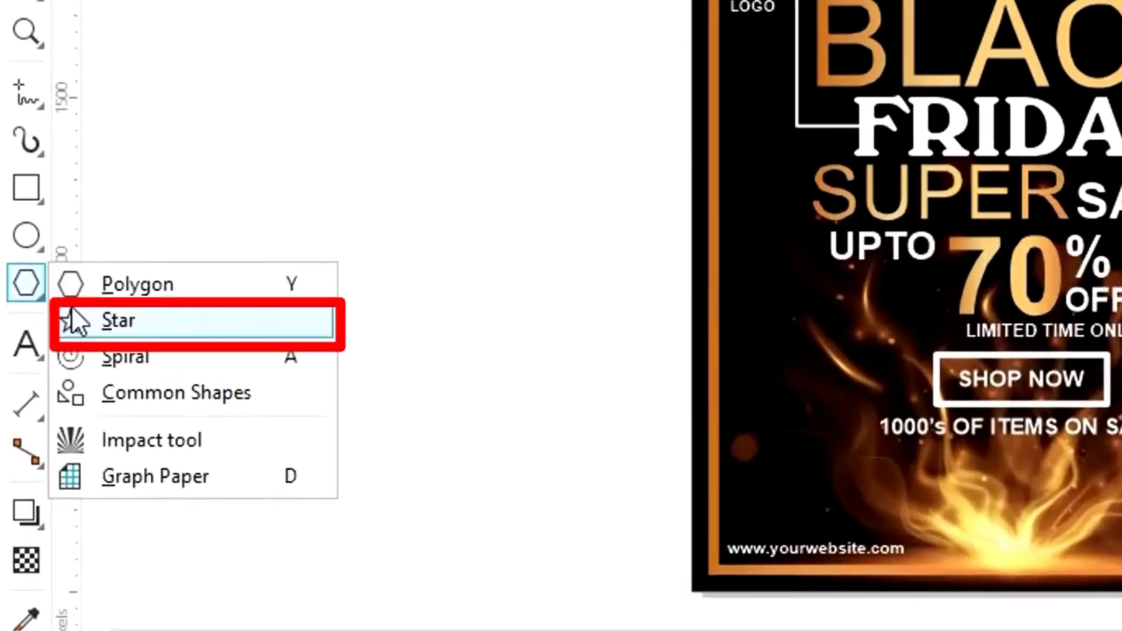
pyautogui.click(99, 318)
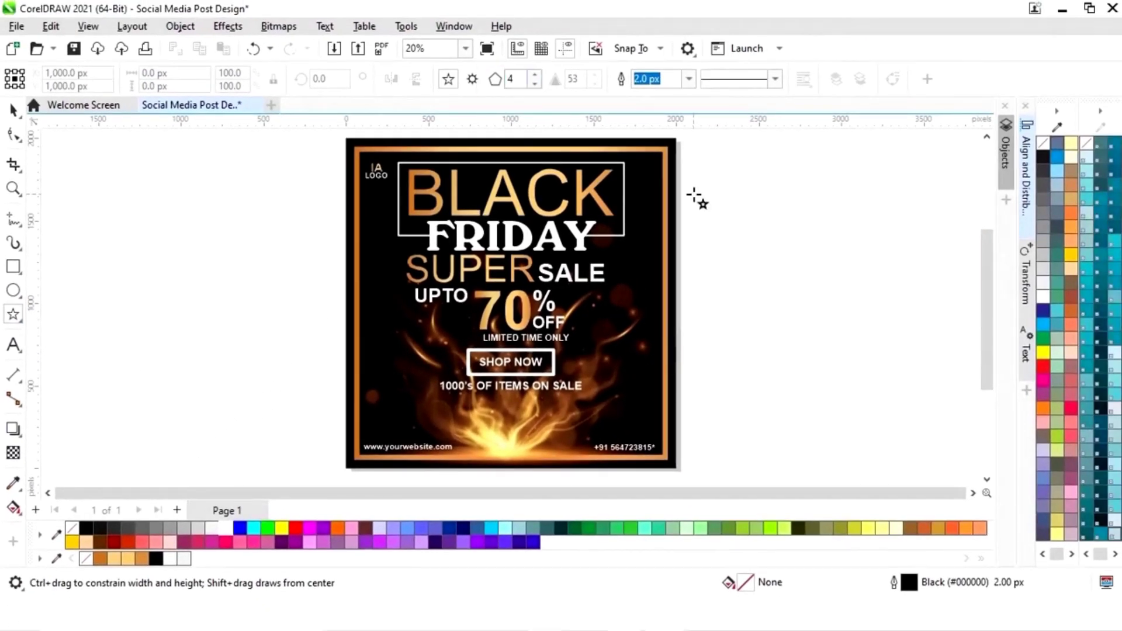
pyautogui.moveTo(727, 218); pyautogui.dragTo(727, 254)
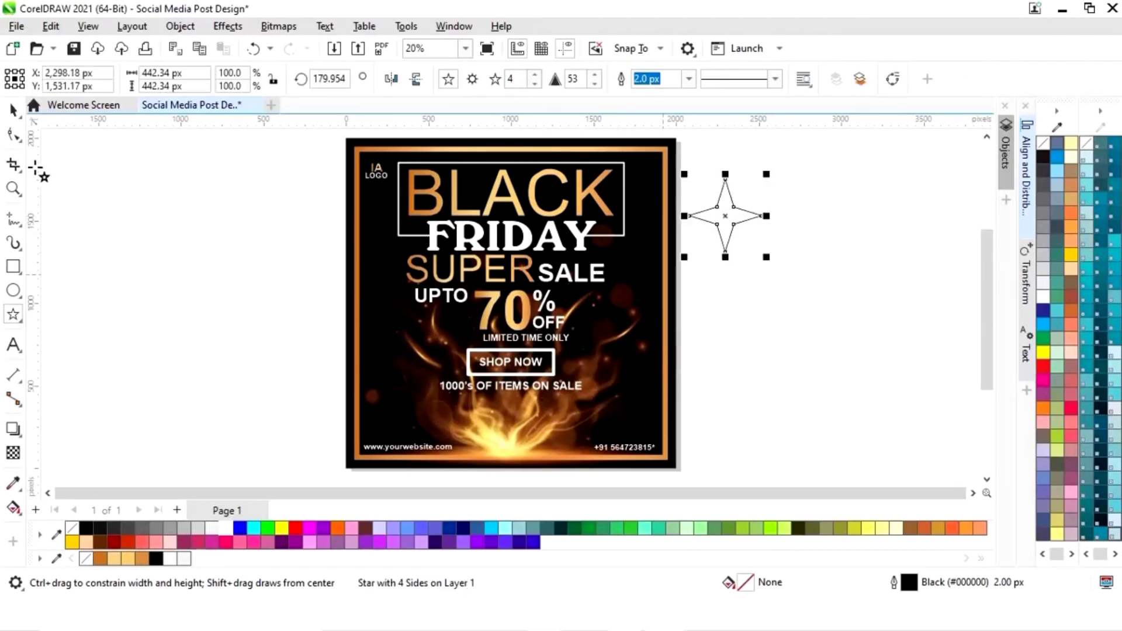
pyautogui.click(12, 109)
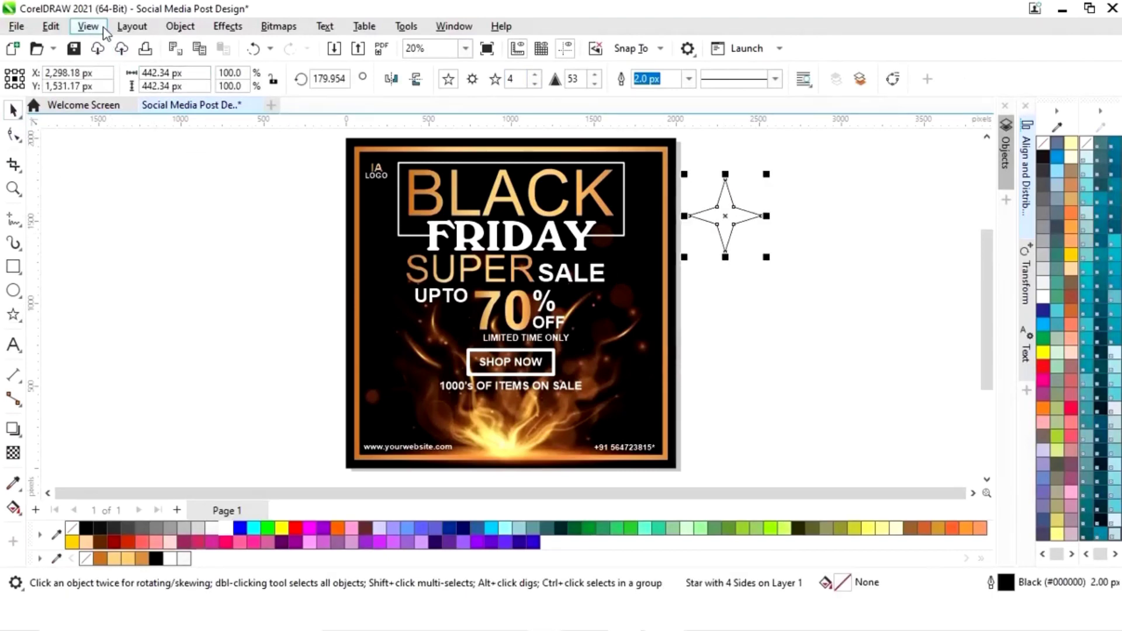
# Copy the gold gradient fill from the word BLACK onto the star and remove its outline
pyautogui.click(54, 28)
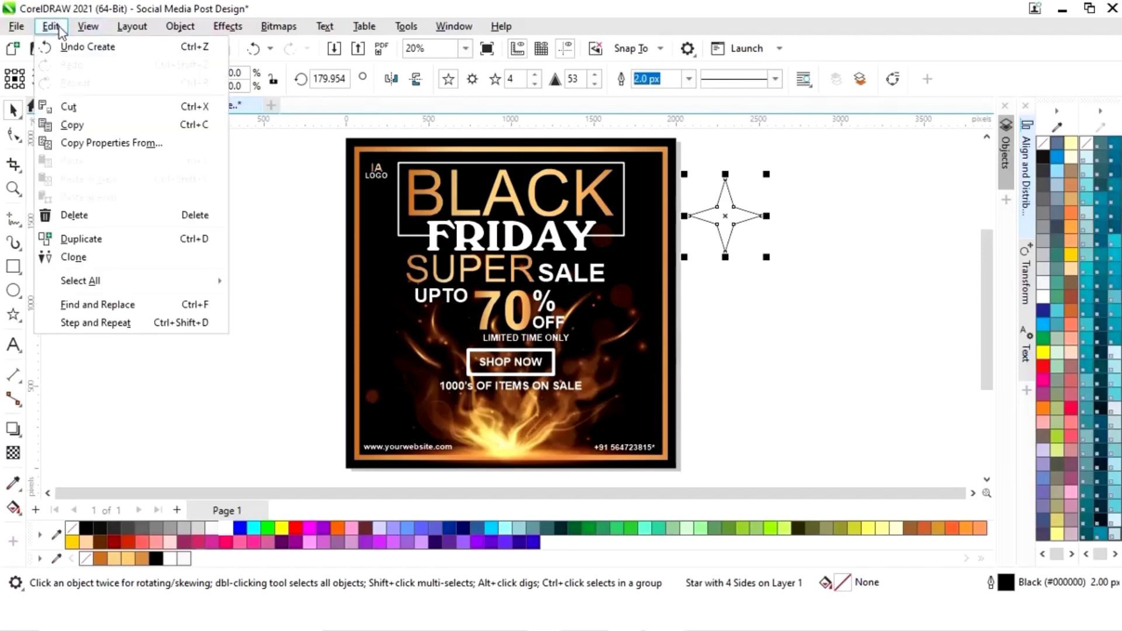
pyautogui.click(75, 147)
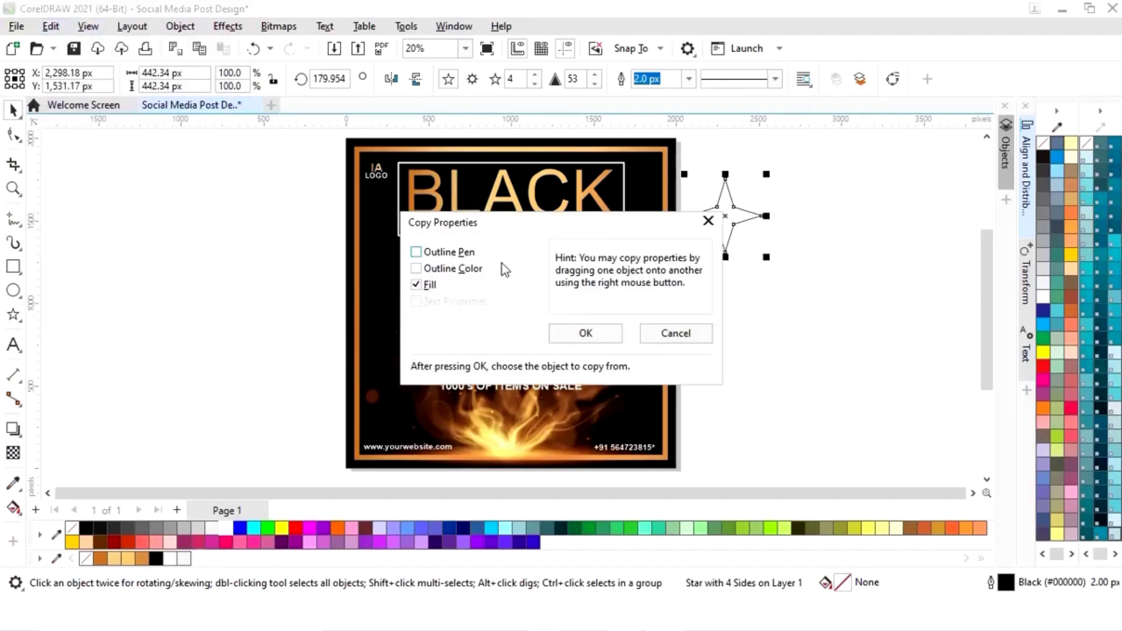
pyautogui.click(585, 333)
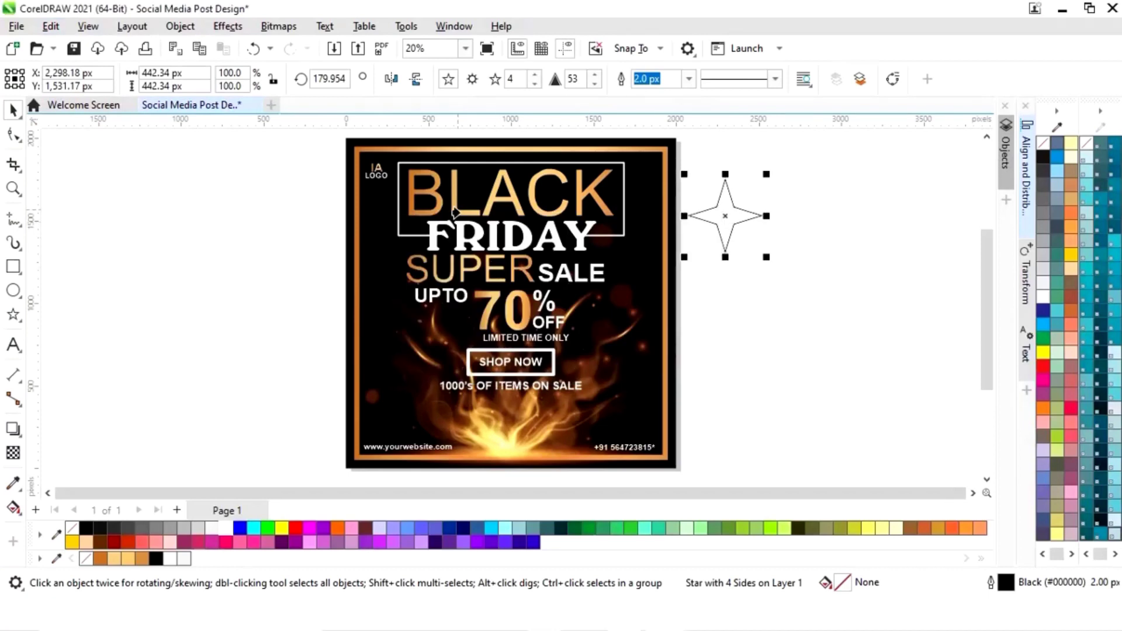
pyautogui.click(448, 198)
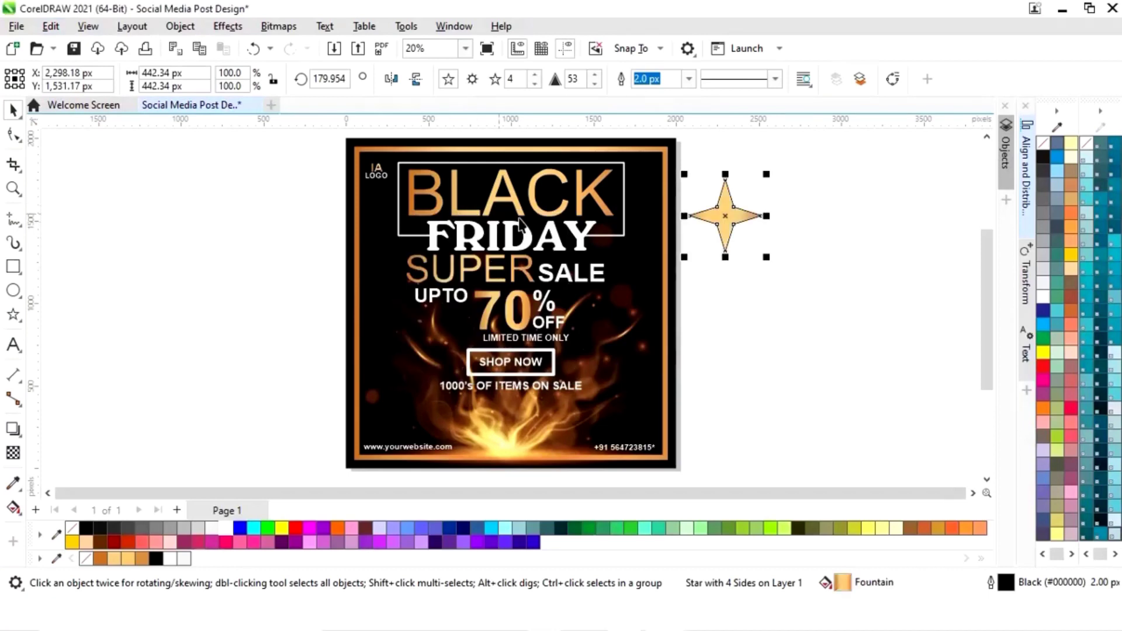
pyautogui.rightClick(72, 529)
# Shrink the gold star and place it on the poster left of SUPER
pyautogui.moveTo(766, 174); pyautogui.dragTo(744, 205)
pyautogui.moveTo(725, 215)
pyautogui.mouseDown()
pyautogui.moveTo(657, 231)
pyautogui.moveTo(377, 243)
pyautogui.mouseUp()
pyautogui.press('z')
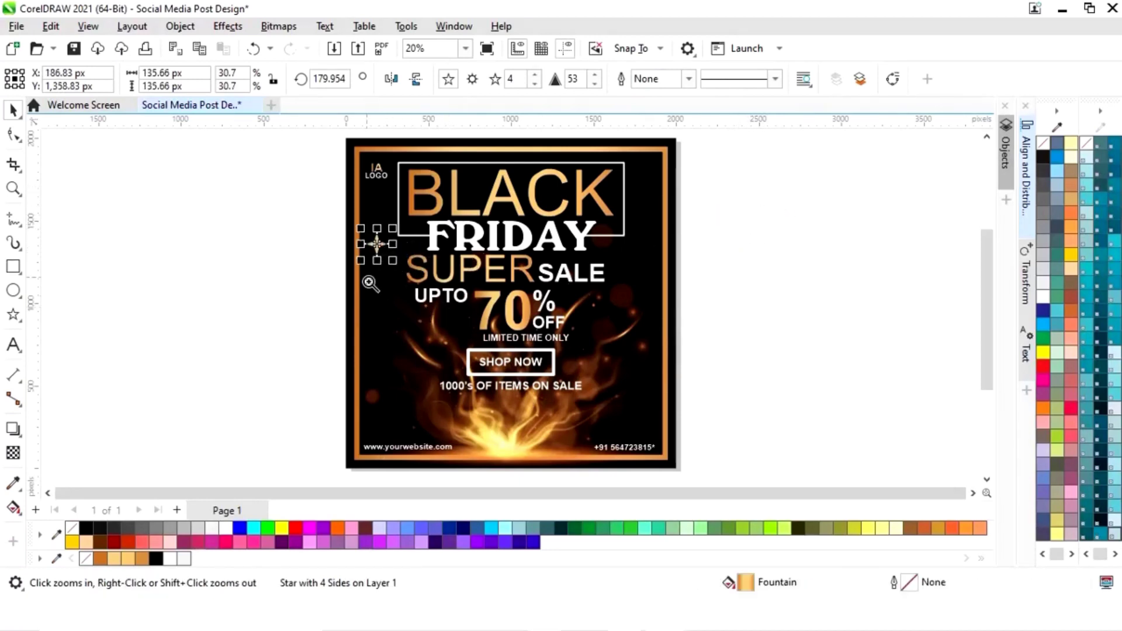
pyautogui.moveTo(325, 206); pyautogui.dragTo(484, 320)
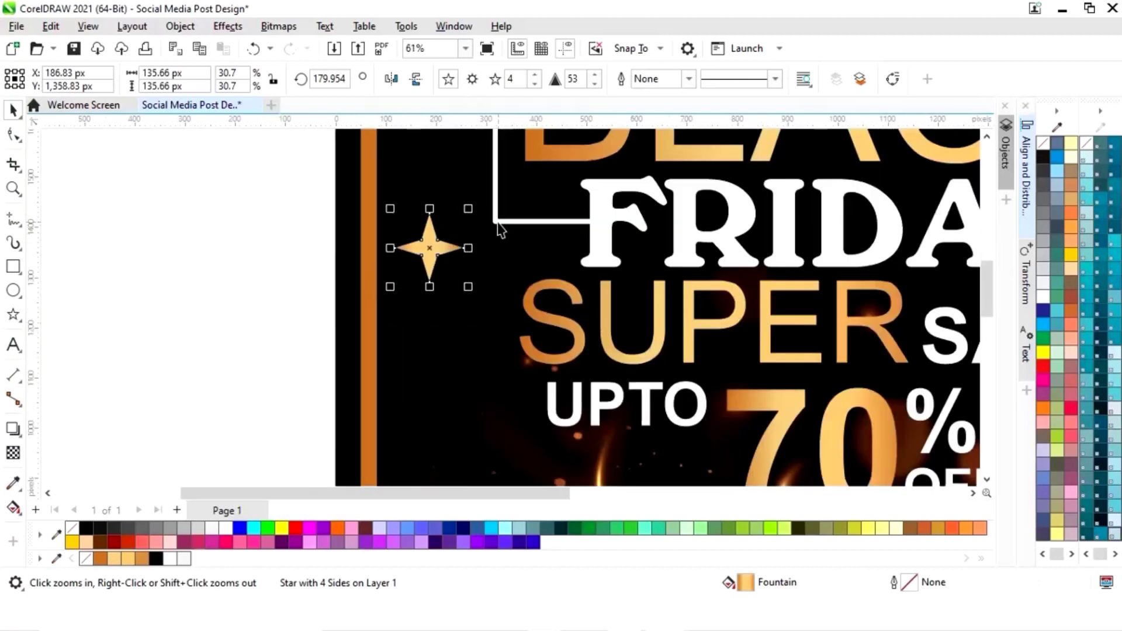
# Add a smaller sparkle star beside it and copy the star pair to the top-right corner
pyautogui.moveTo(472, 206); pyautogui.dragTo(472, 271)
pyautogui.click(274, 313)
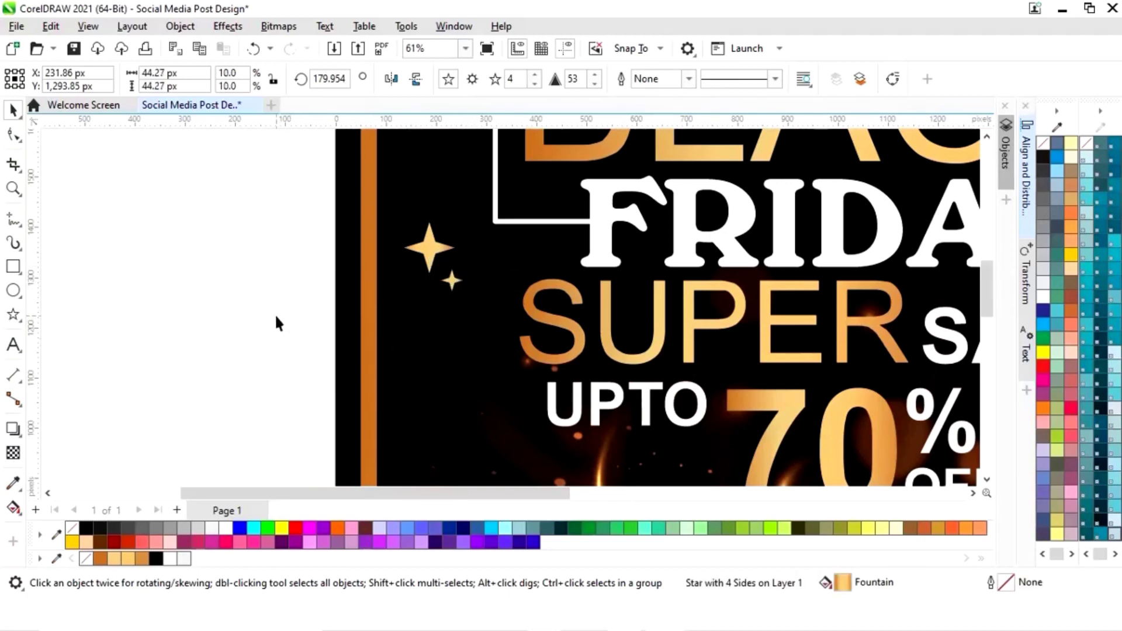
pyautogui.hotkey('shift', 'F4')
pyautogui.moveTo(334, 294); pyautogui.dragTo(403, 225)
pyautogui.moveTo(558, 240); pyautogui.dragTo(651, 182)
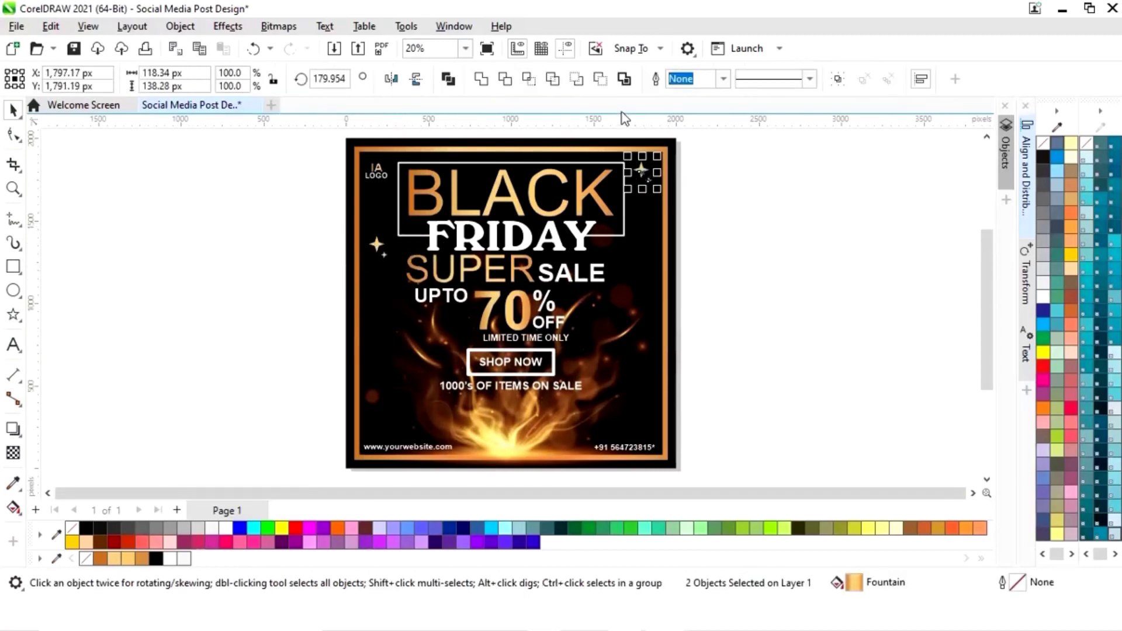
# Mirror the top-right star pair horizontally and vertically, then preview the finished poster full screen
pyautogui.click(391, 78)
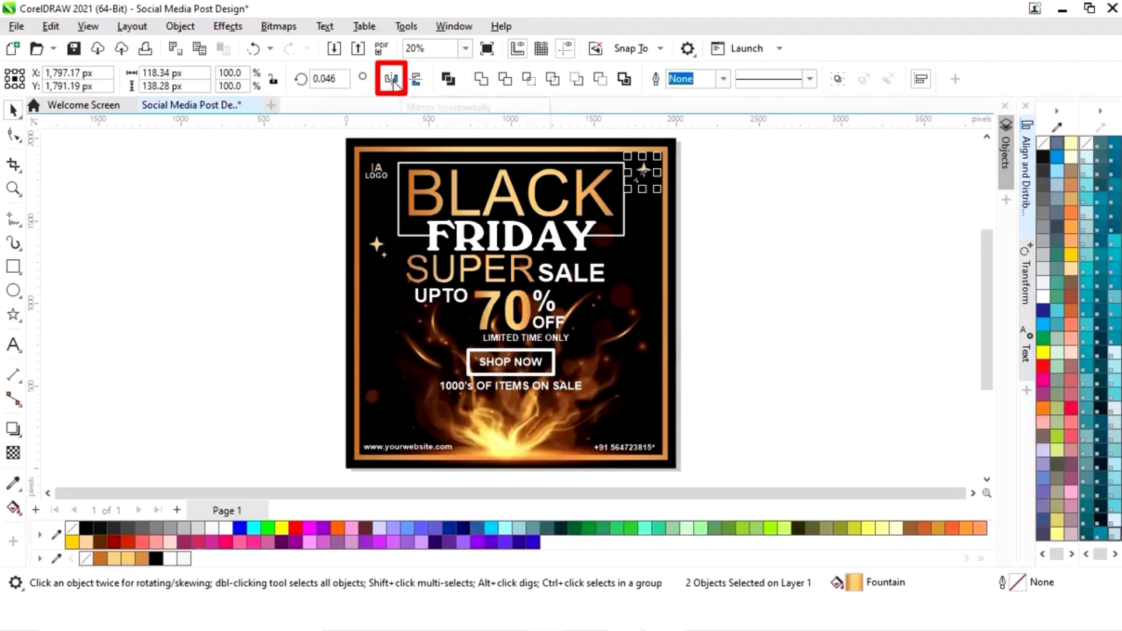
pyautogui.click(415, 79)
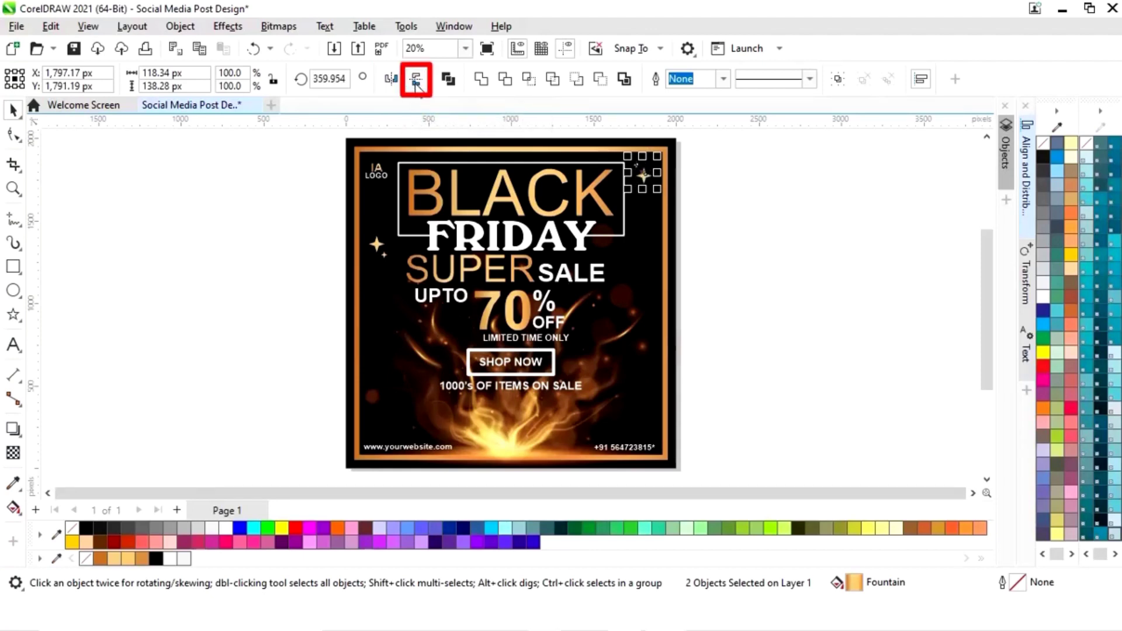
pyautogui.click(712, 211)
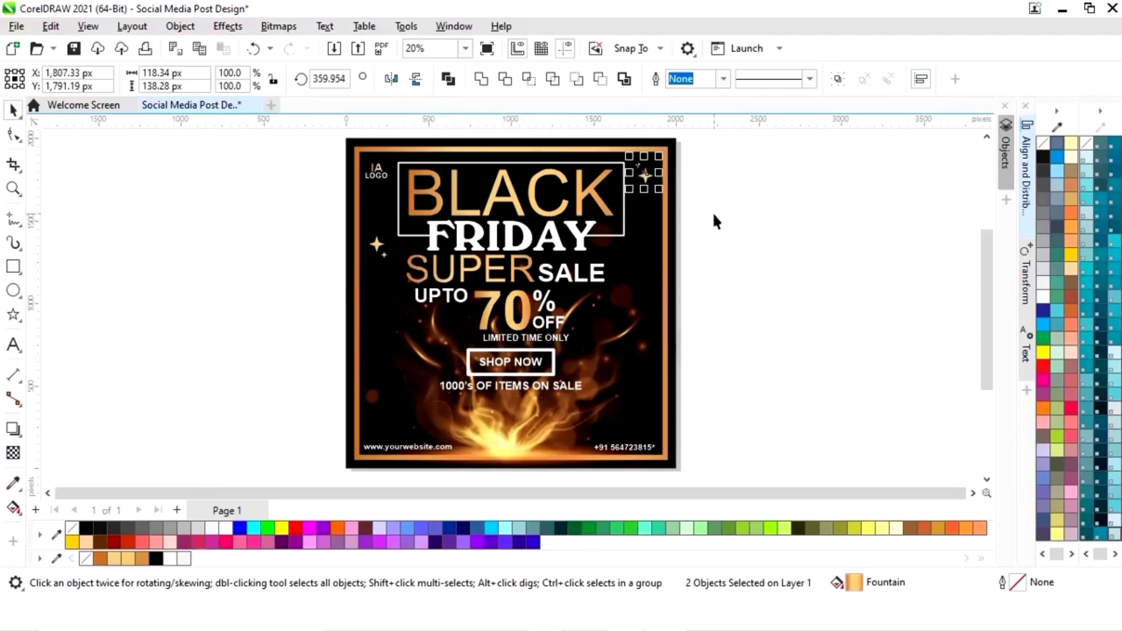
pyautogui.press('F9')
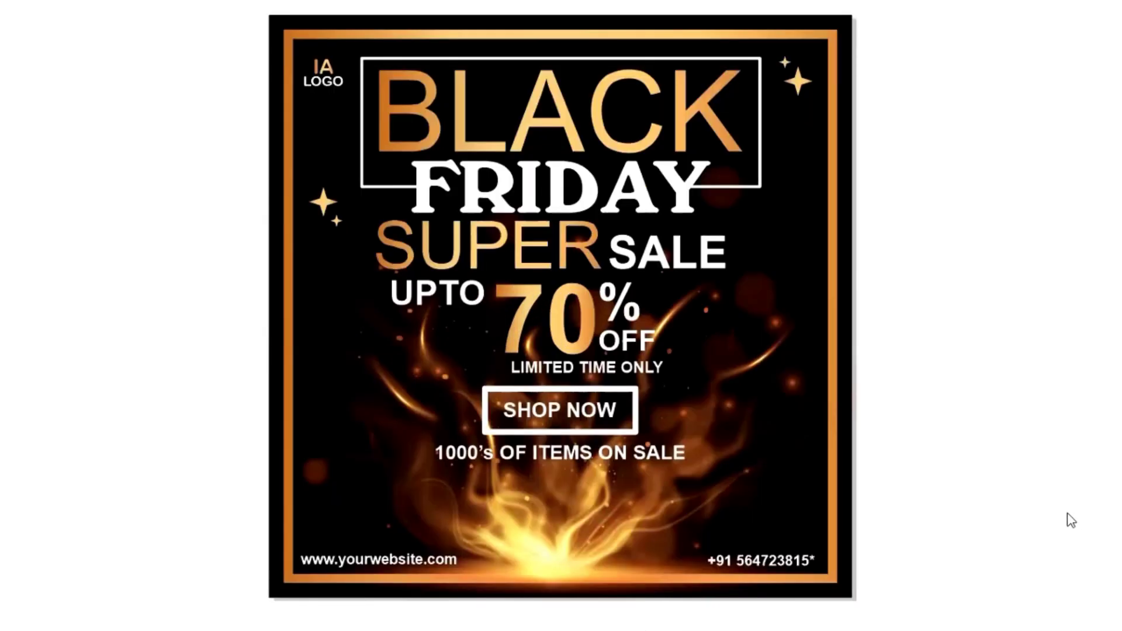